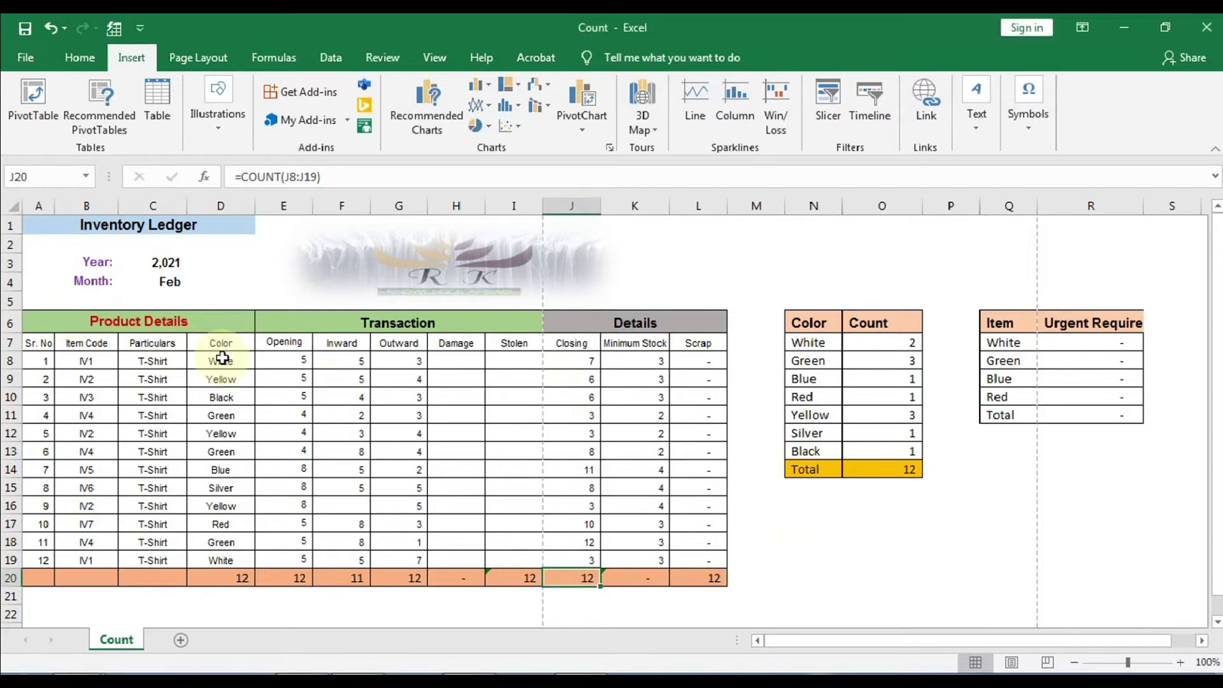
Open the Quick Access Toolbar customization options and list All Commands
{"action": "left_click", "coordinate": [89, 69]}
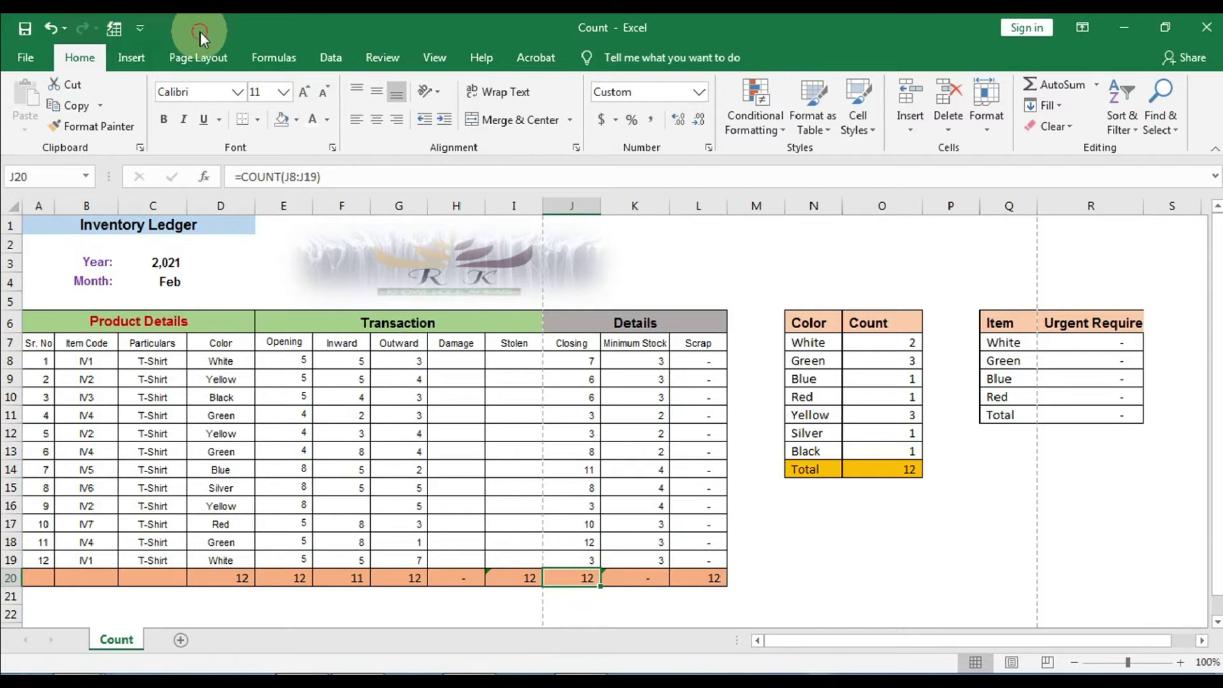
{"action": "left_click", "coordinate": [138, 28]}
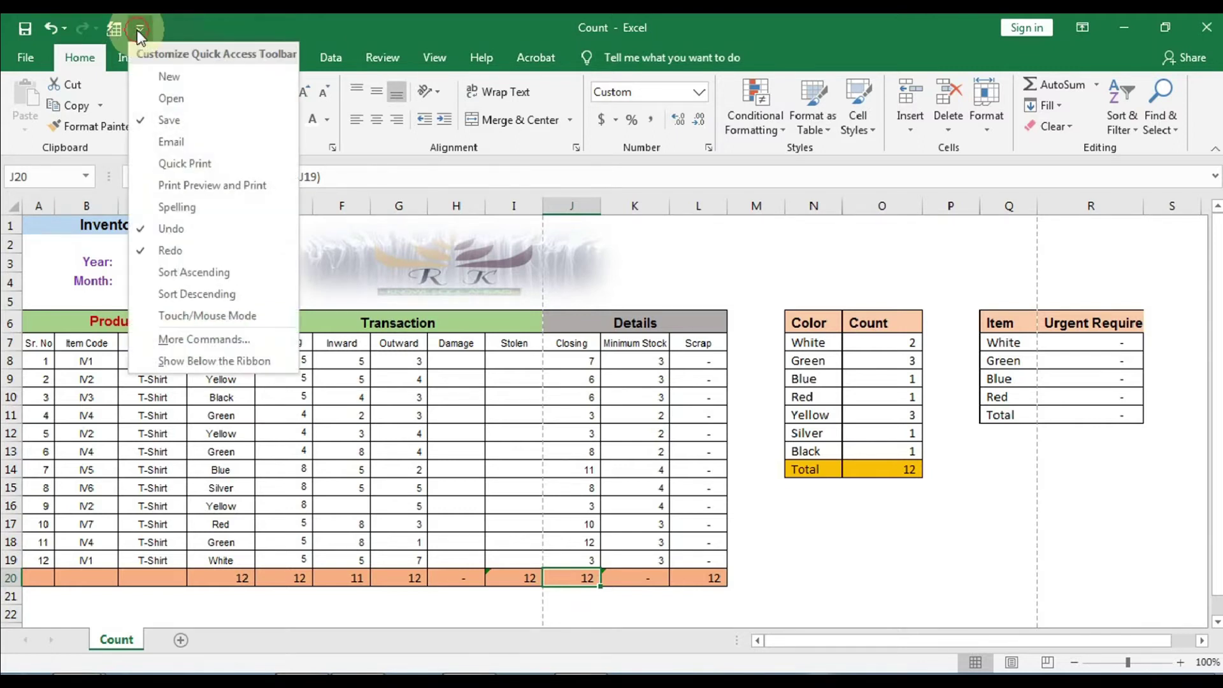
{"action": "left_click", "coordinate": [171, 344]}
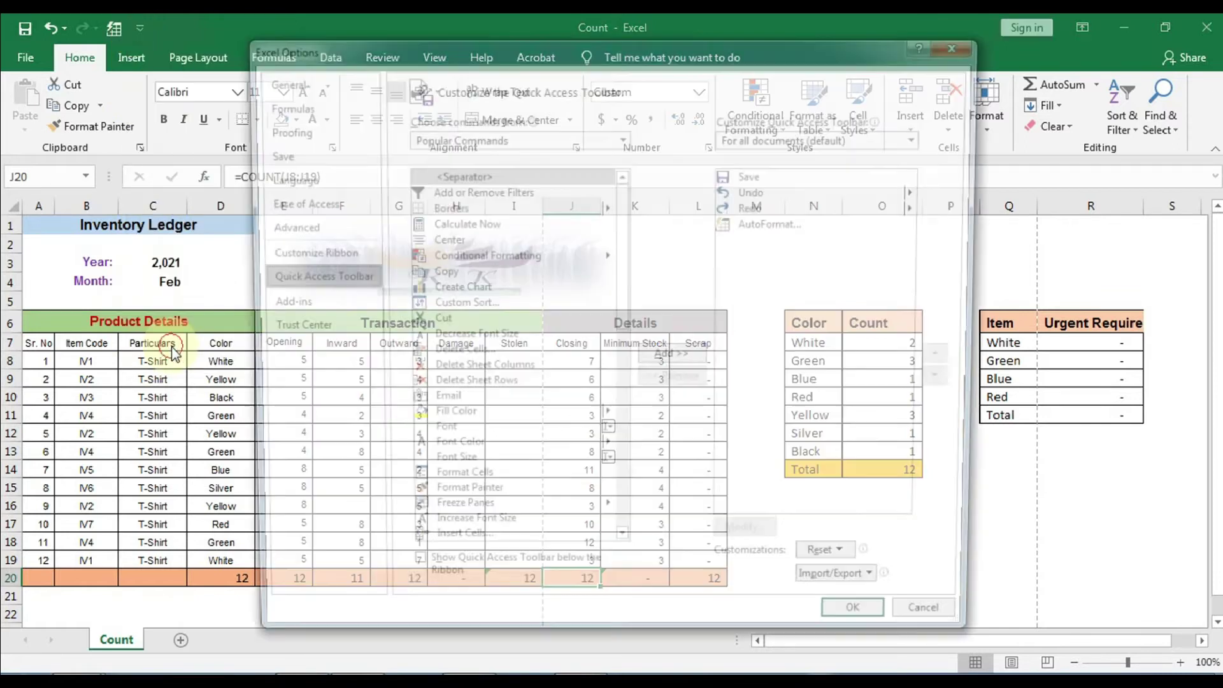
{"action": "left_click", "coordinate": [623, 137]}
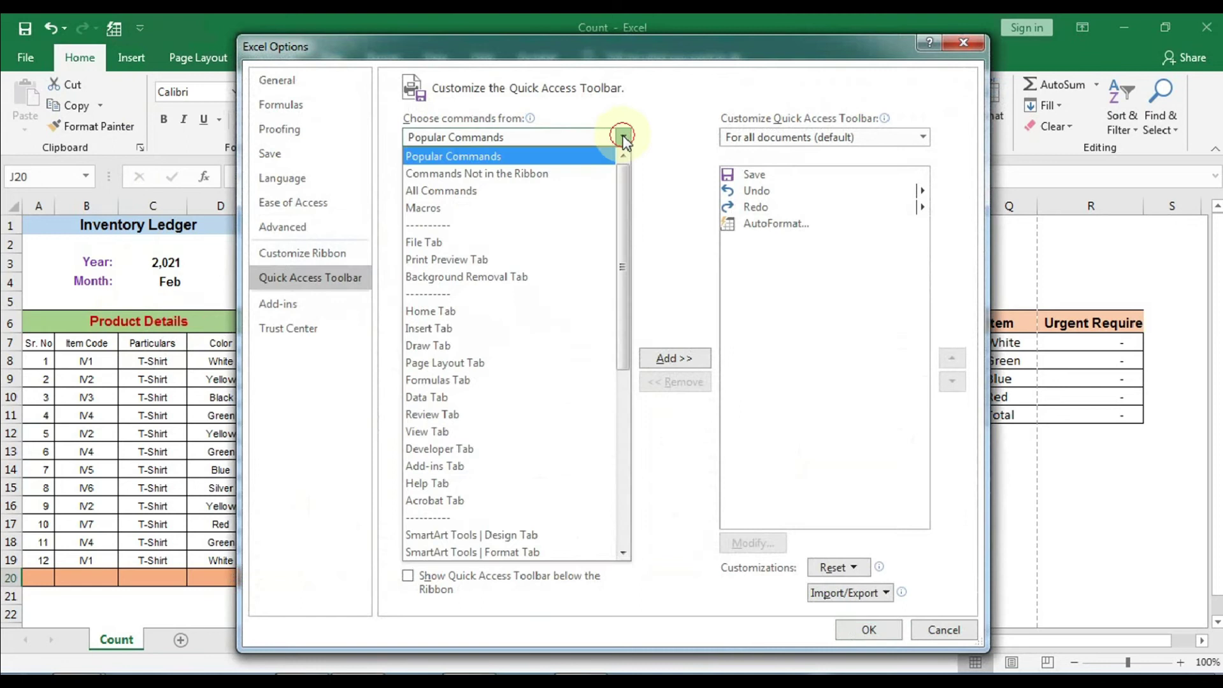
{"action": "left_click", "coordinate": [450, 193]}
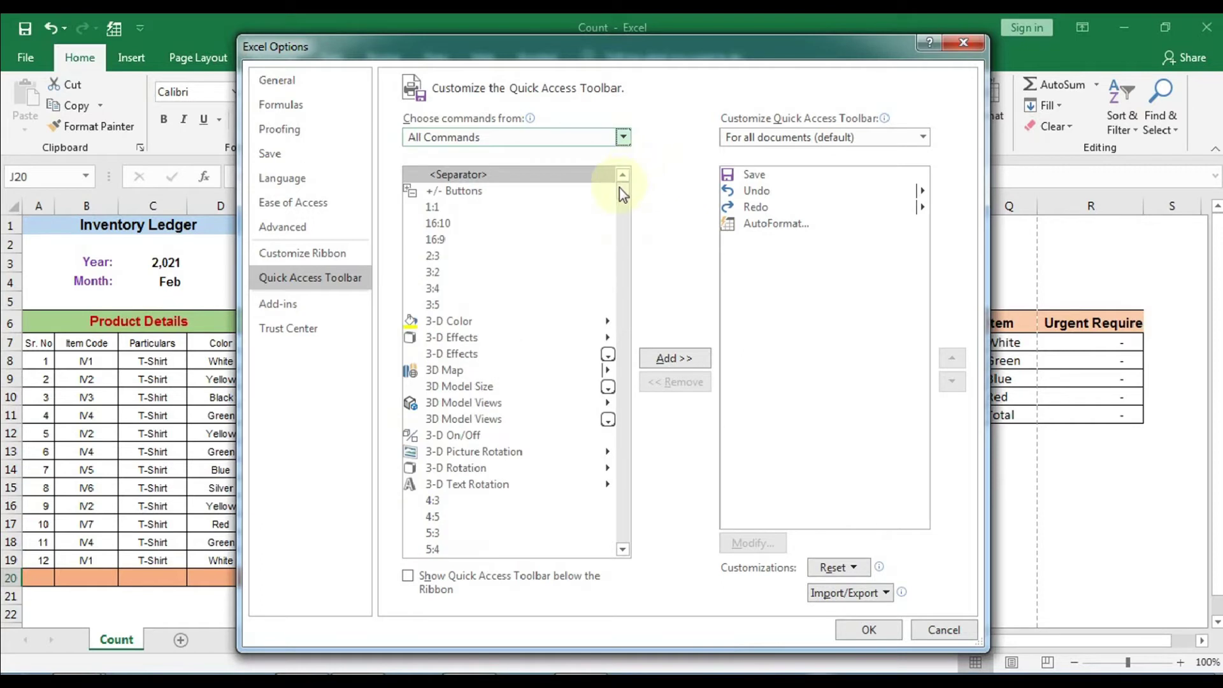
Find and select the AutoFormat command among all commands, and accept the Excel options
{"action": "left_click_drag", "start_coordinate": [619, 187], "coordinate": [614, 215]}
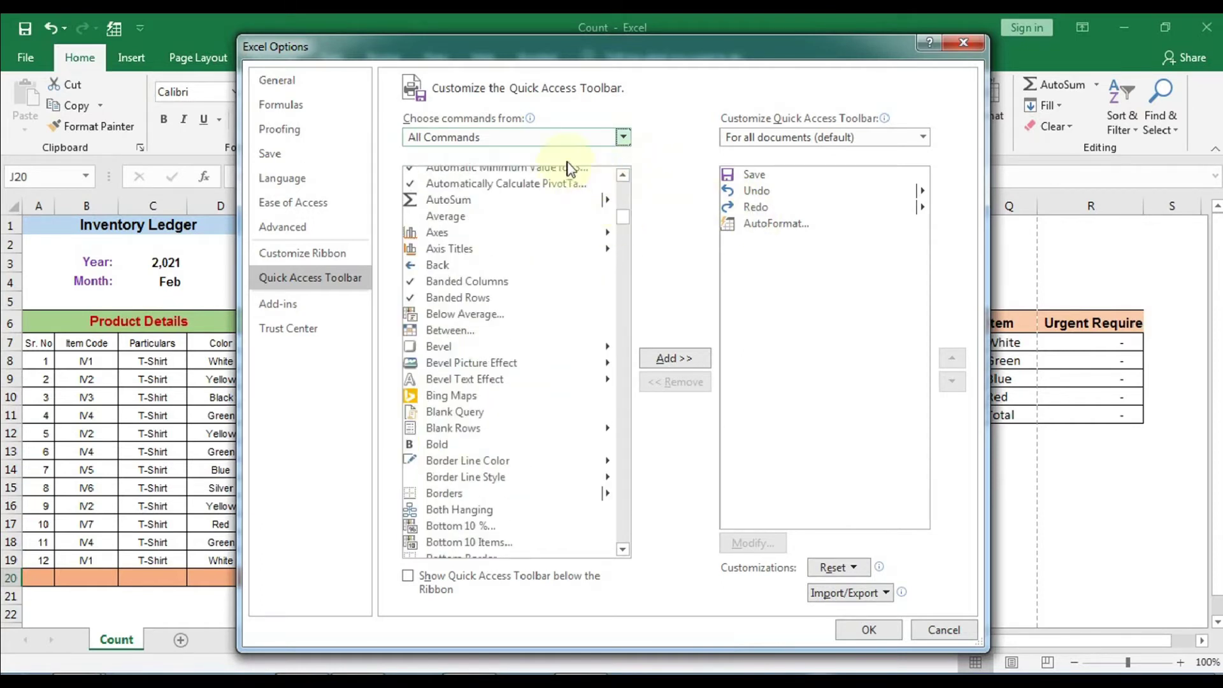
{"action": "left_click_drag", "start_coordinate": [620, 174], "coordinate": [620, 176]}
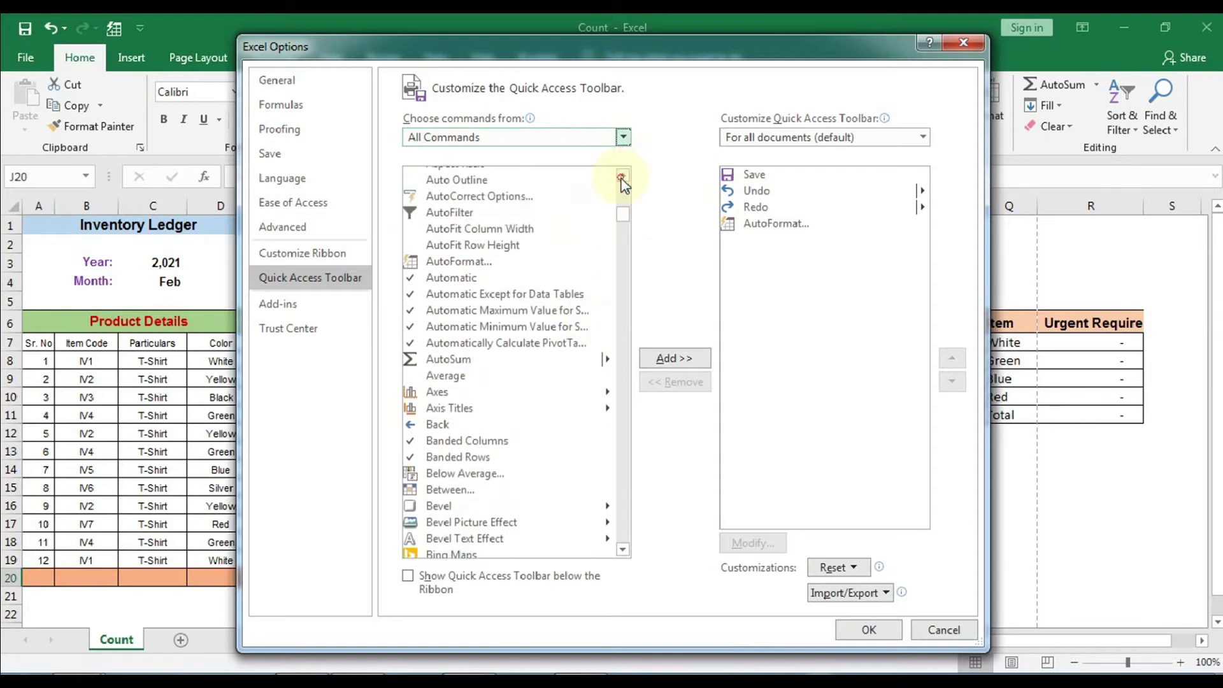
{"action": "left_click", "coordinate": [472, 251]}
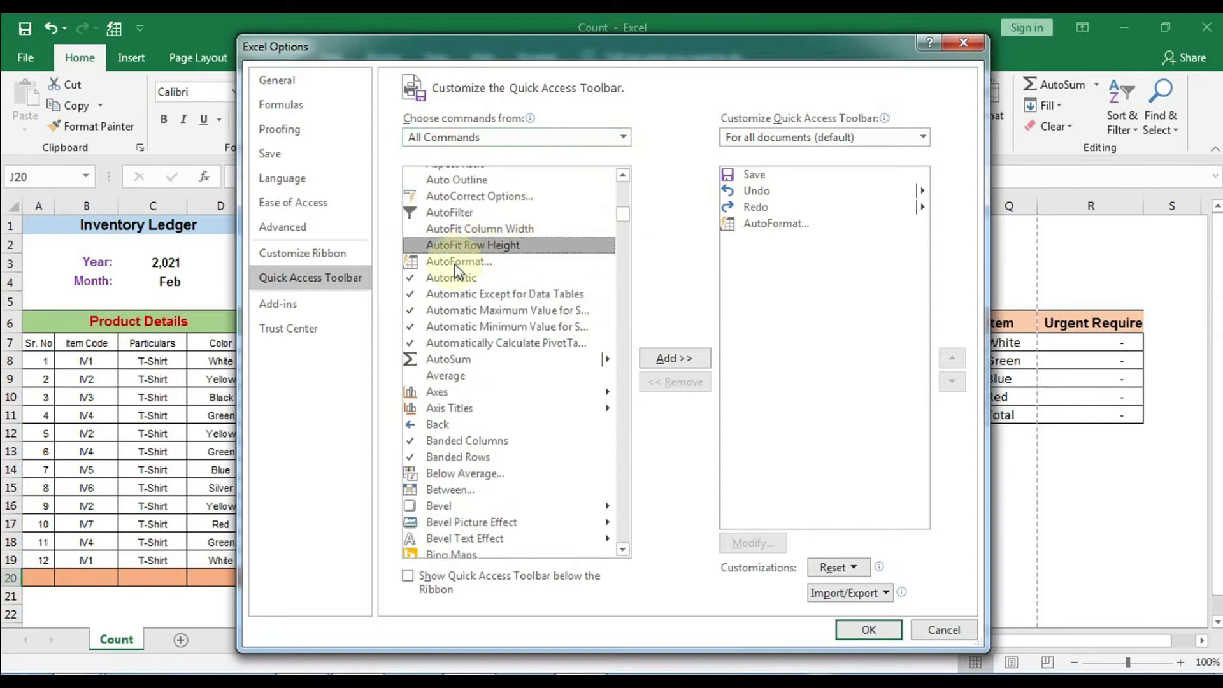
{"action": "left_click", "coordinate": [455, 262]}
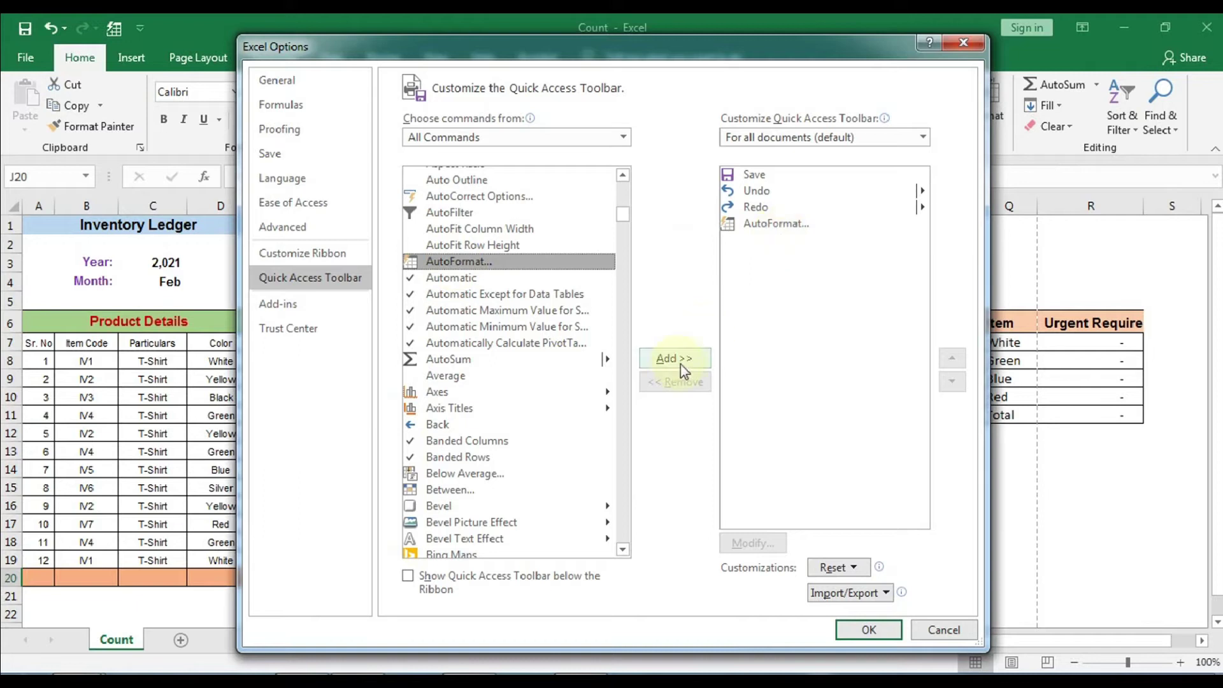
{"action": "left_click", "coordinate": [847, 628]}
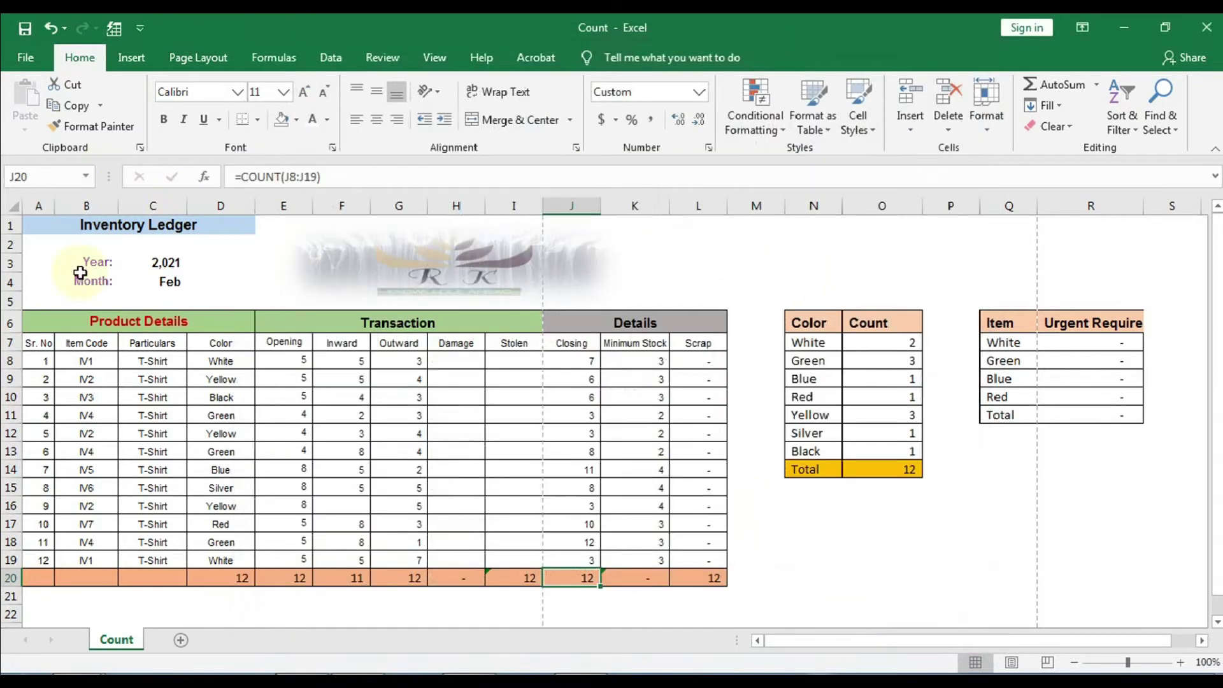
Select the whole inventory table from the Product Details header through the totals row, A6:L20
{"action": "left_click", "coordinate": [35, 320]}
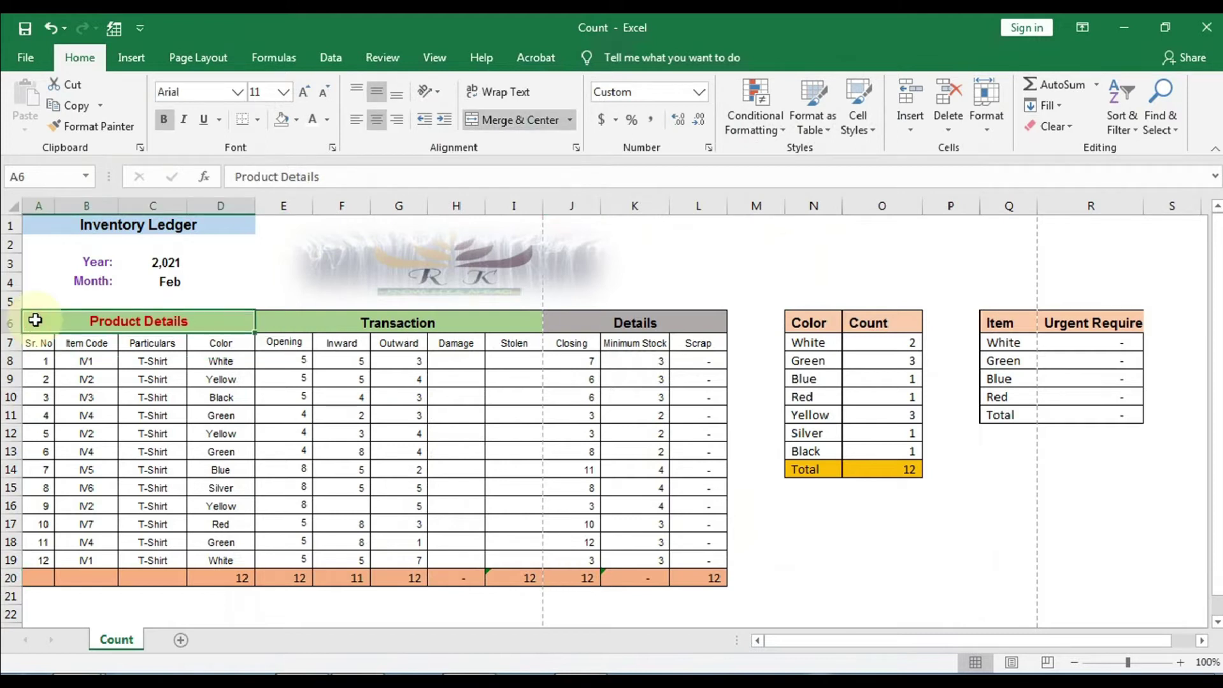
{"action": "key", "text": "Up"}
{"action": "left_click", "coordinate": [35, 319]}
{"action": "key", "text": "shift+Right"}
{"action": "key", "text": "shift+Right"}
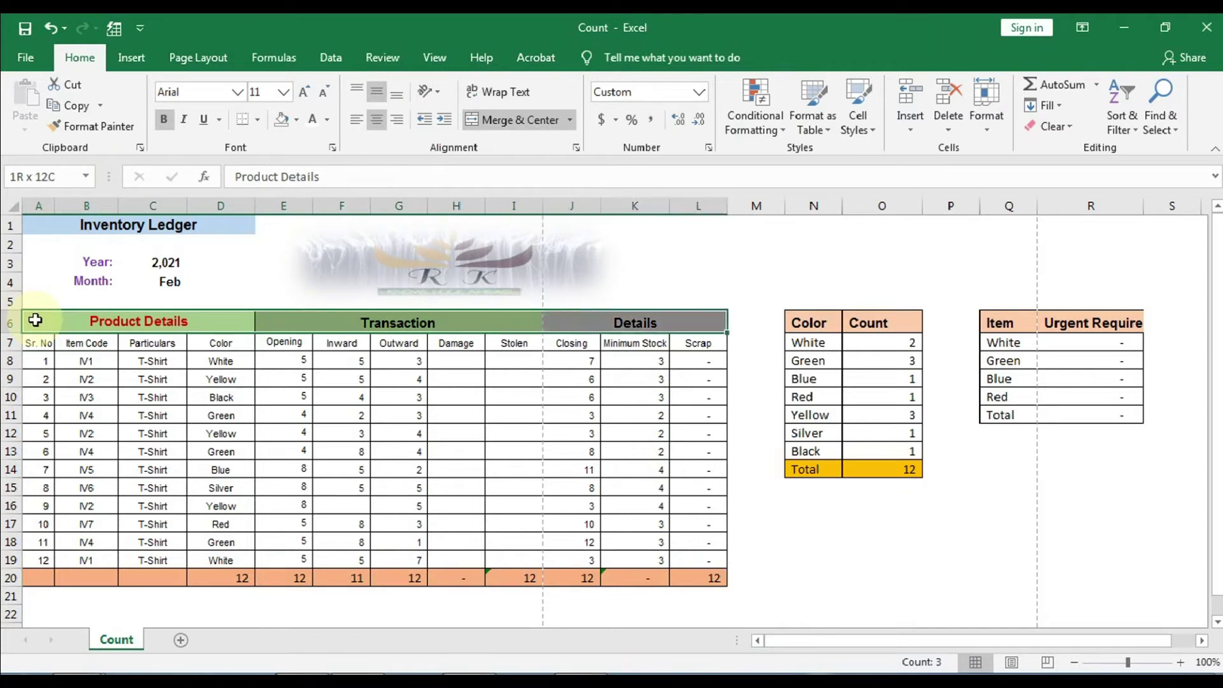
{"action": "key", "text": "shift+Down"}
{"action": "key", "text": "shift+Down"}
{"action": "key", "text": "shift+Down"}
{"action": "key", "text": "shift+Down"}
{"action": "key", "text": "shift+Down"}
{"action": "key", "text": "shift+Down"}
{"action": "key", "text": "shift+Down"}
{"action": "key", "text": "shift+Down"}
{"action": "key", "text": "shift+Down"}
{"action": "key", "text": "shift+Down"}
{"action": "key", "text": "shift+Down"}
{"action": "key", "text": "shift+Down"}
{"action": "key", "text": "shift+Down"}
{"action": "key", "text": "shift+Down"}
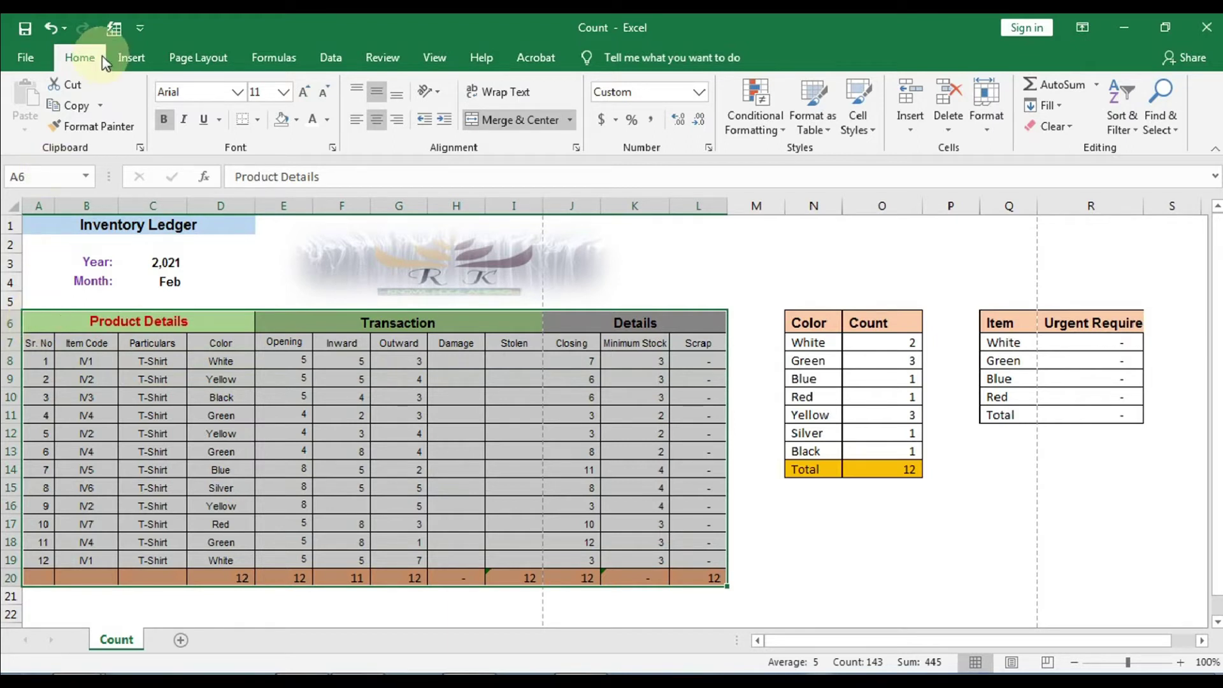
Start AutoFormat for the inventory table and look through all the available table styles
{"action": "left_click", "coordinate": [115, 28]}
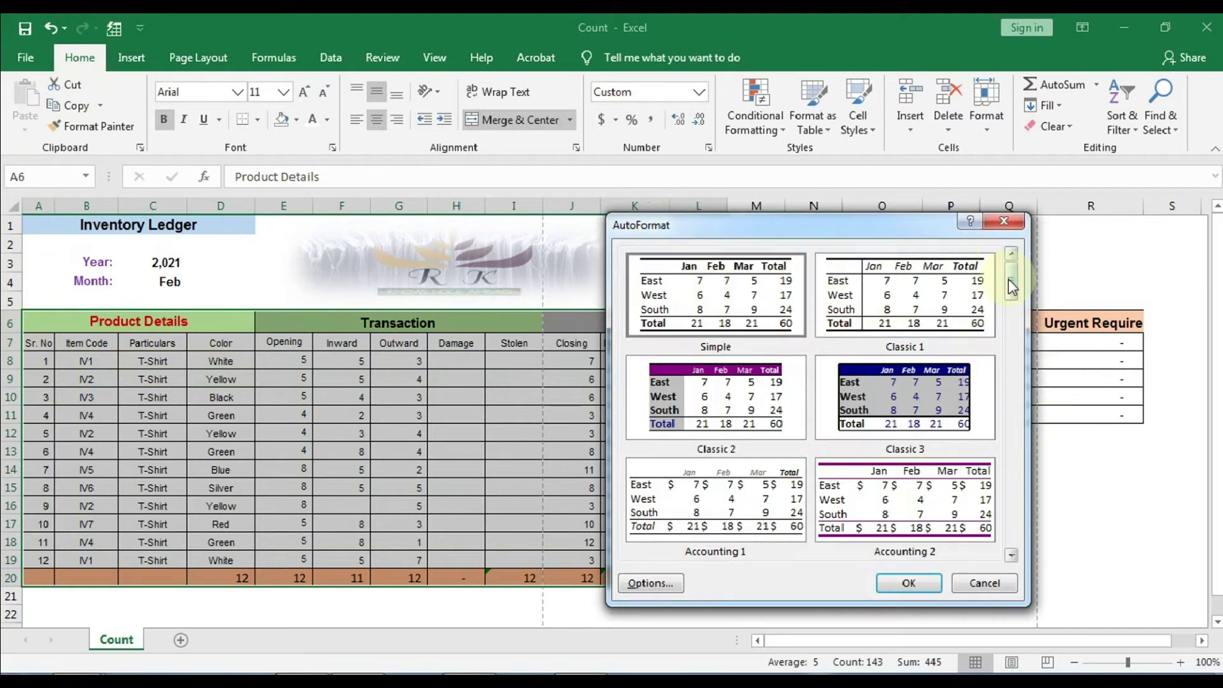
{"action": "left_click_drag", "start_coordinate": [1009, 280], "coordinate": [1009, 322]}
{"action": "left_click", "coordinate": [1011, 555]}
{"action": "left_click", "coordinate": [1010, 554]}
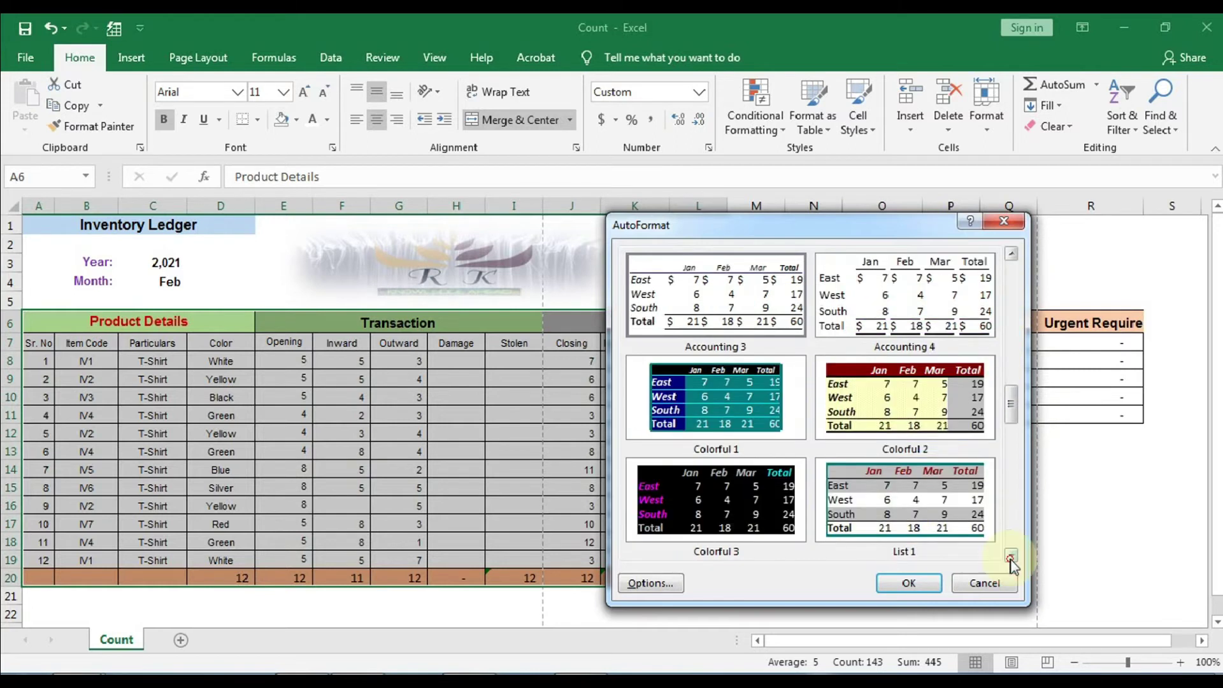
{"action": "left_click", "coordinate": [1010, 554]}
{"action": "left_click", "coordinate": [1010, 555]}
{"action": "left_click", "coordinate": [1010, 555]}
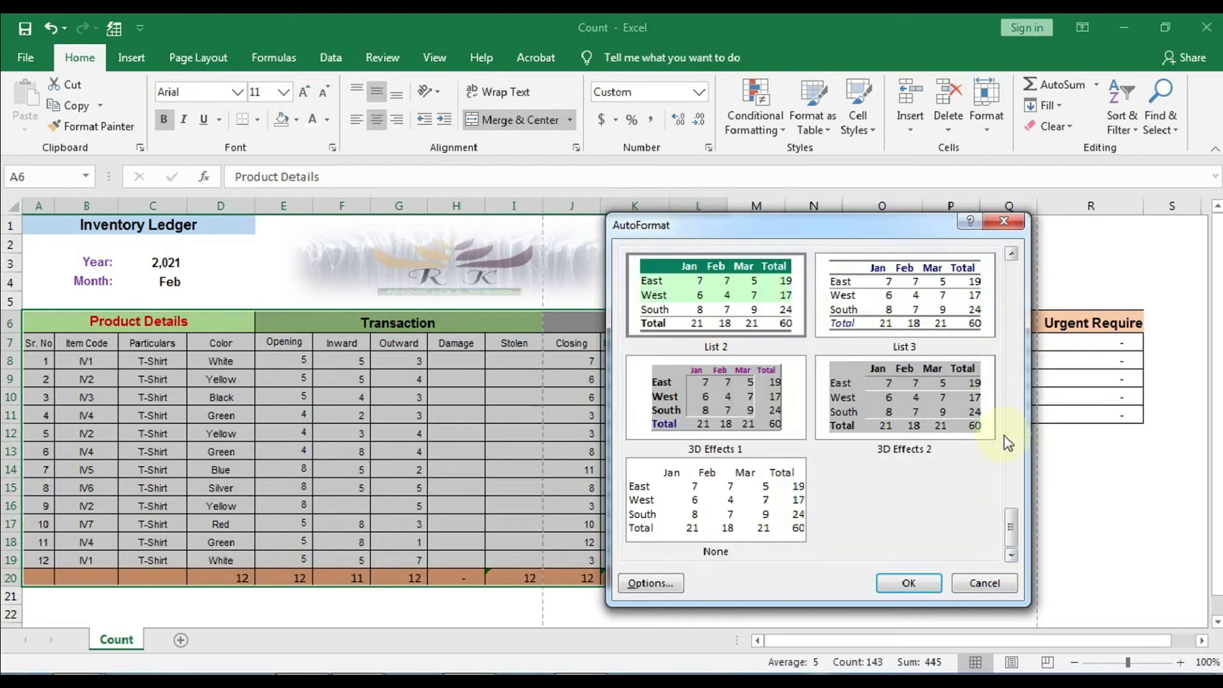
Show the AutoFormat formats to apply and preview List 2 with Patterns and Alignment each switched off and back on
{"action": "left_click", "coordinate": [666, 583]}
{"action": "left_click", "coordinate": [739, 547]}
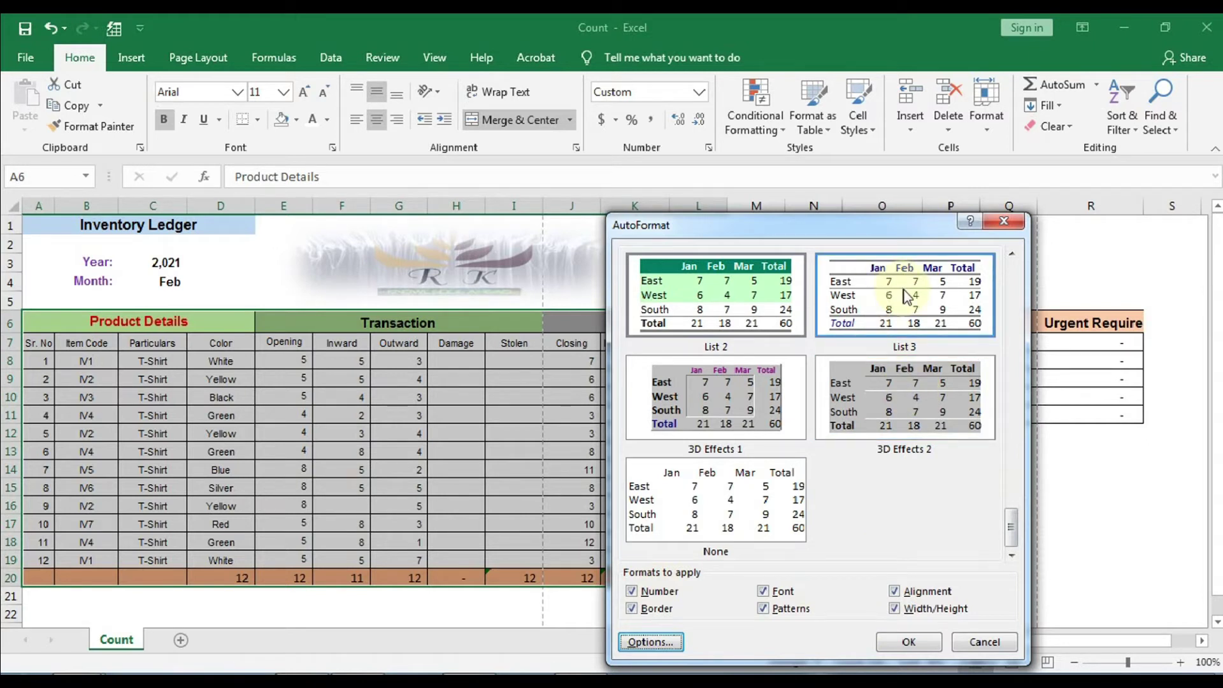
{"action": "left_click", "coordinate": [754, 288]}
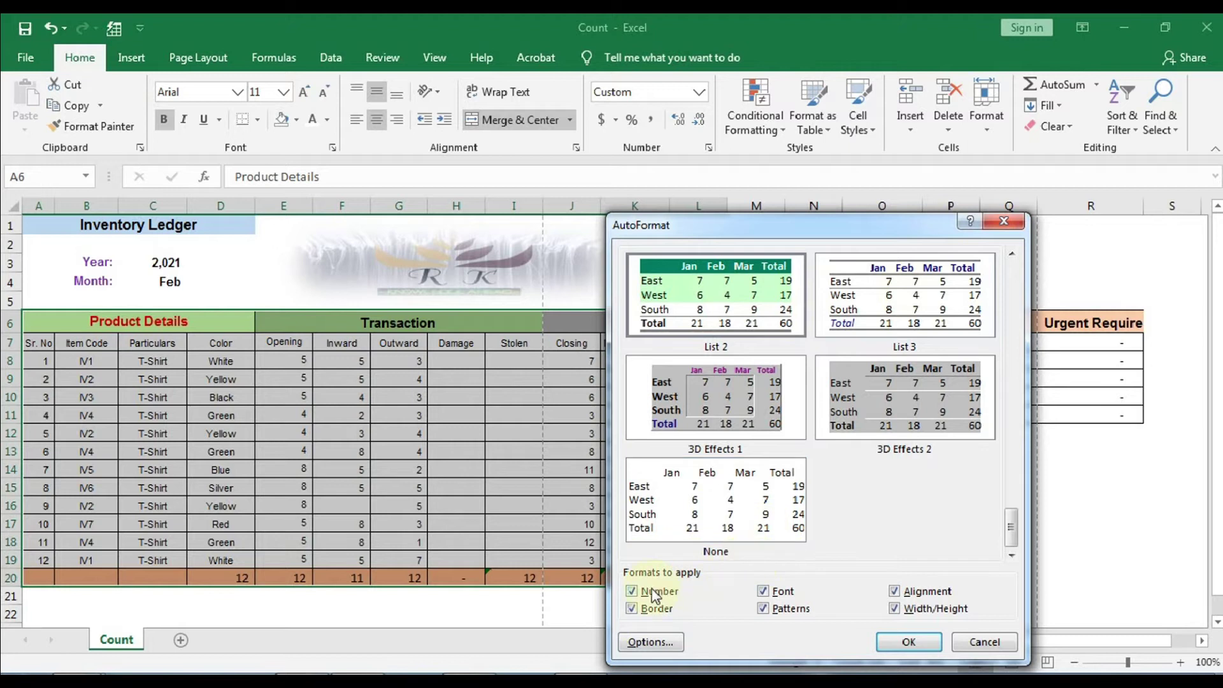
{"action": "left_click", "coordinate": [782, 611]}
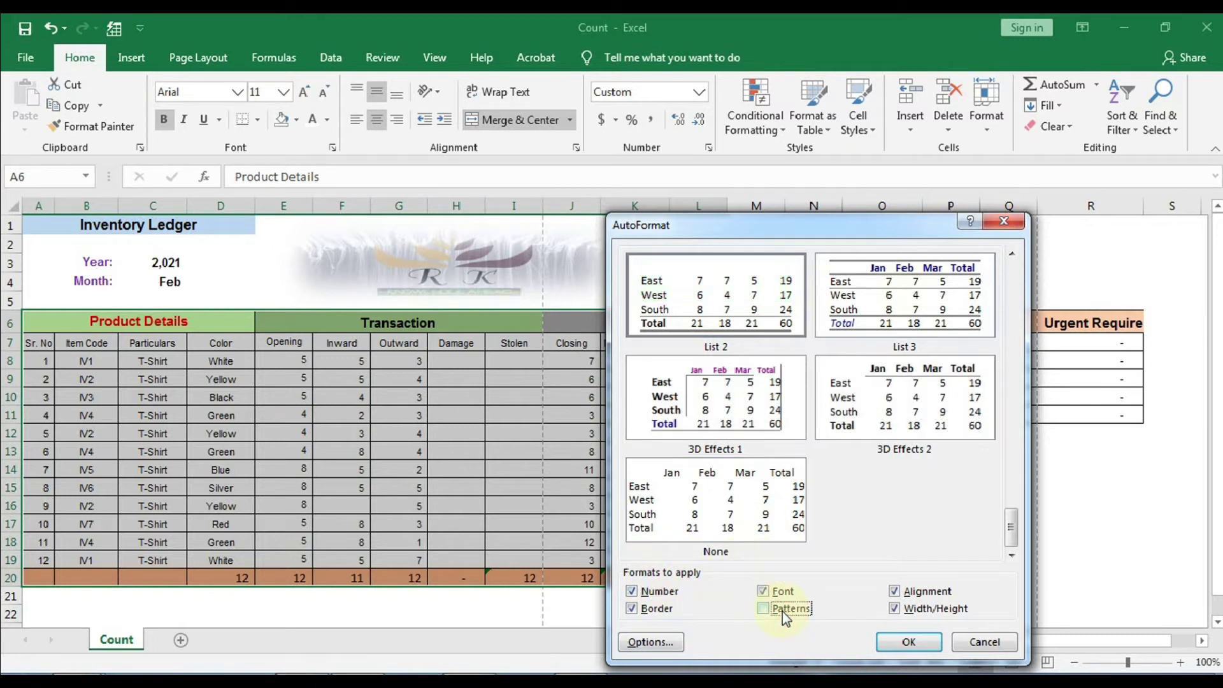
{"action": "left_click", "coordinate": [782, 612]}
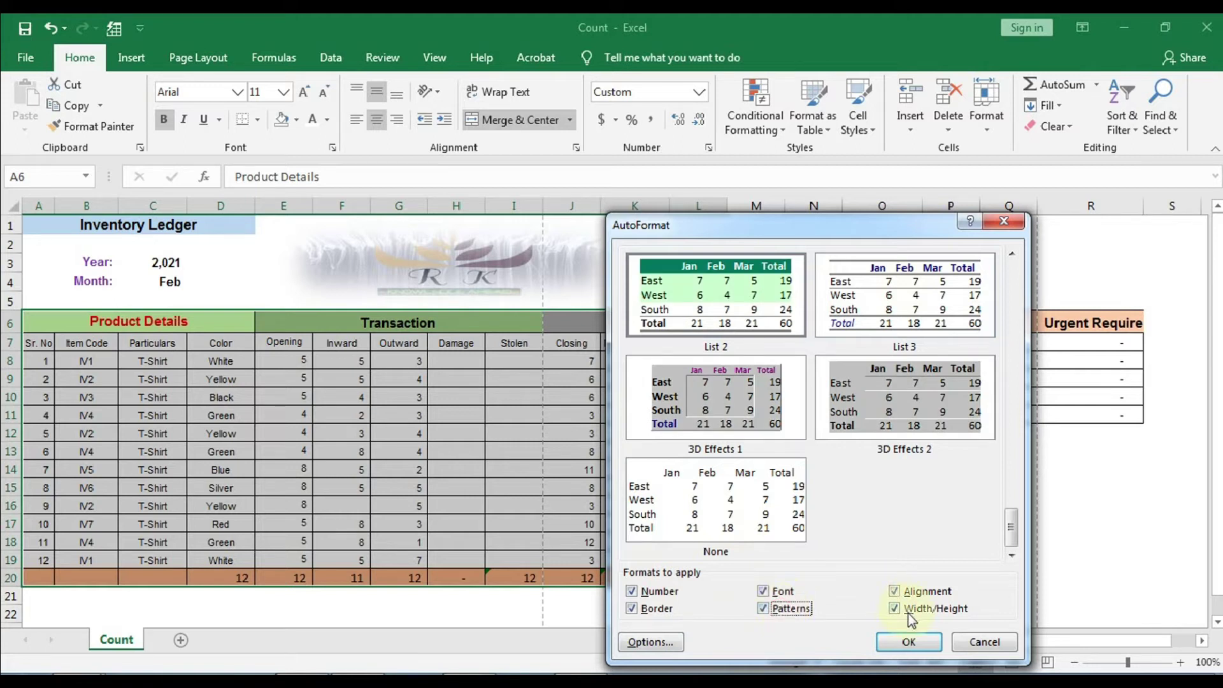
{"action": "left_click", "coordinate": [905, 590]}
{"action": "left_click", "coordinate": [904, 591]}
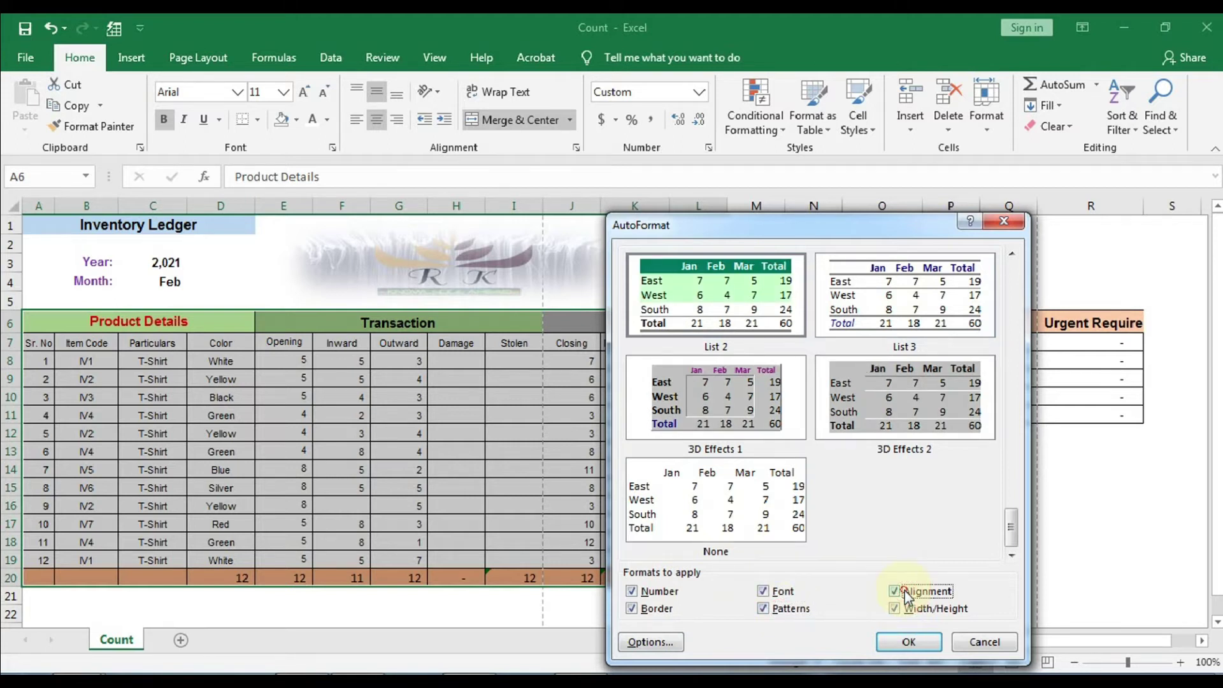
{"action": "left_click", "coordinate": [643, 596]}
Try the 3D Effects 2 AutoFormat on the inventory table with Patterns excluded, and undo it
{"action": "left_click", "coordinate": [900, 407]}
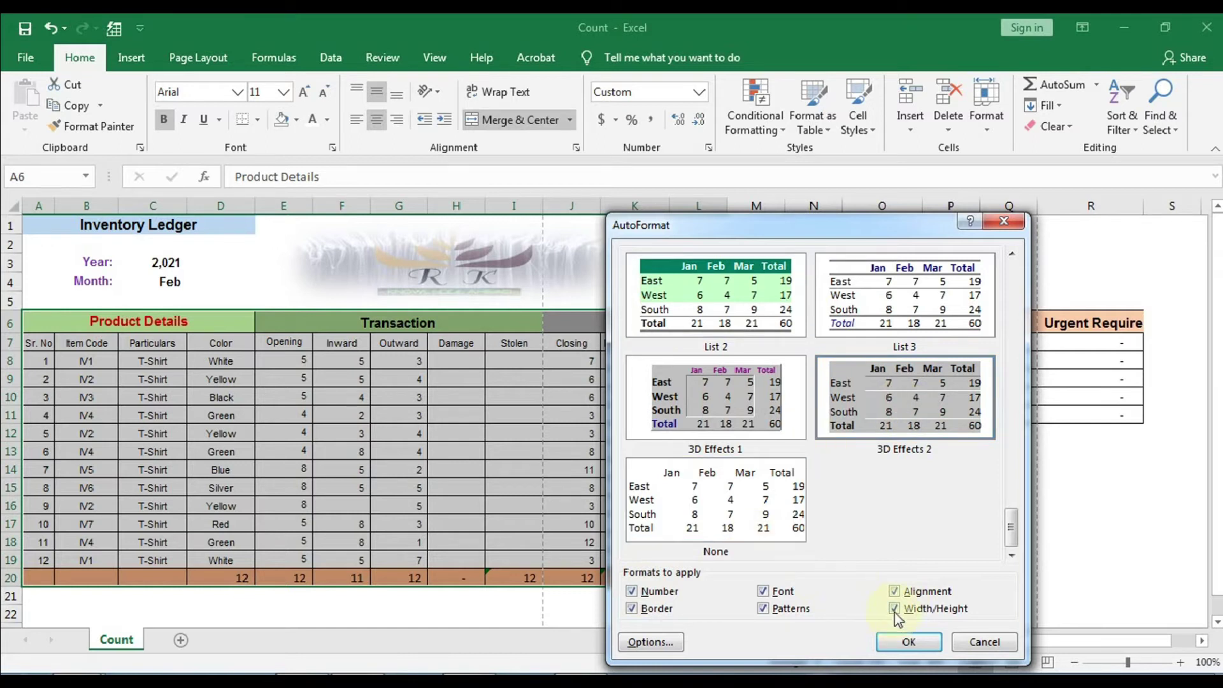
{"action": "left_click", "coordinate": [772, 606]}
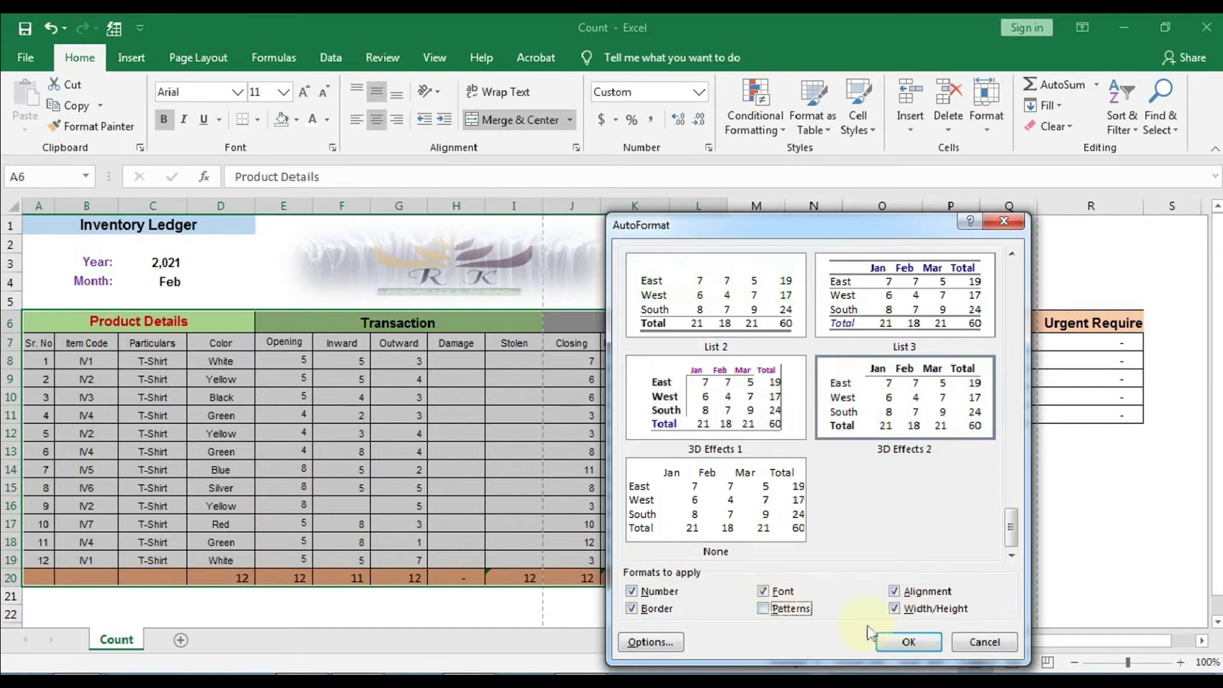
{"action": "left_click", "coordinate": [898, 641]}
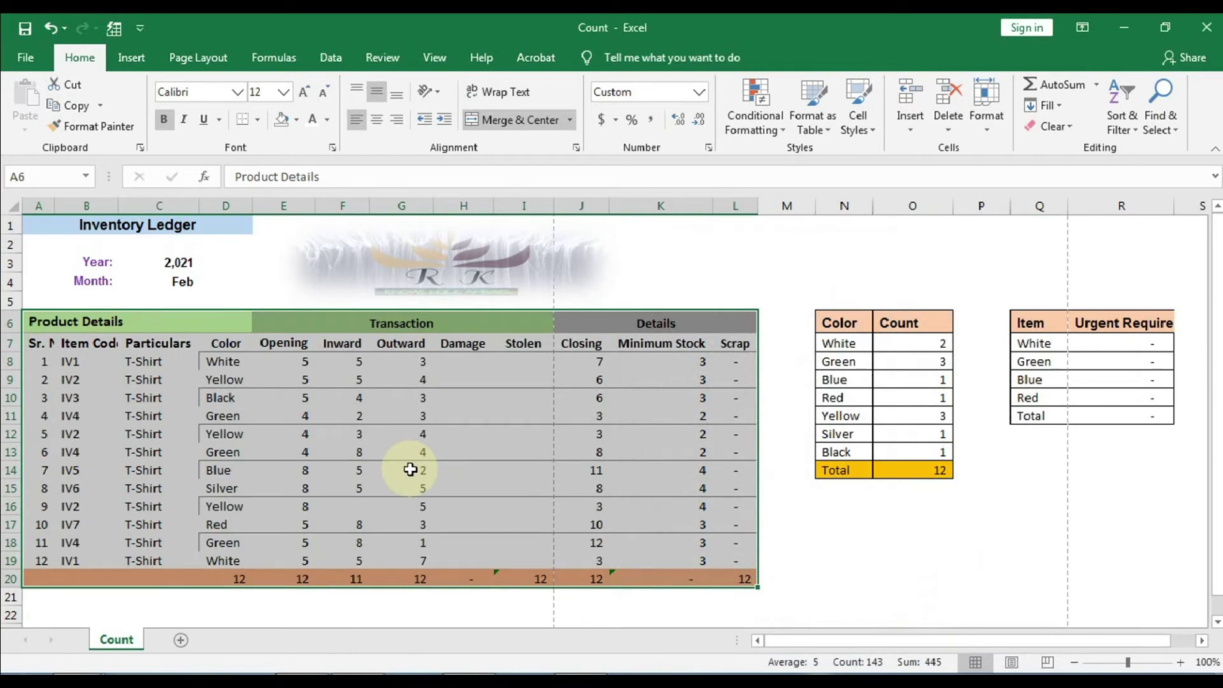
{"action": "key", "text": "ctrl+z"}
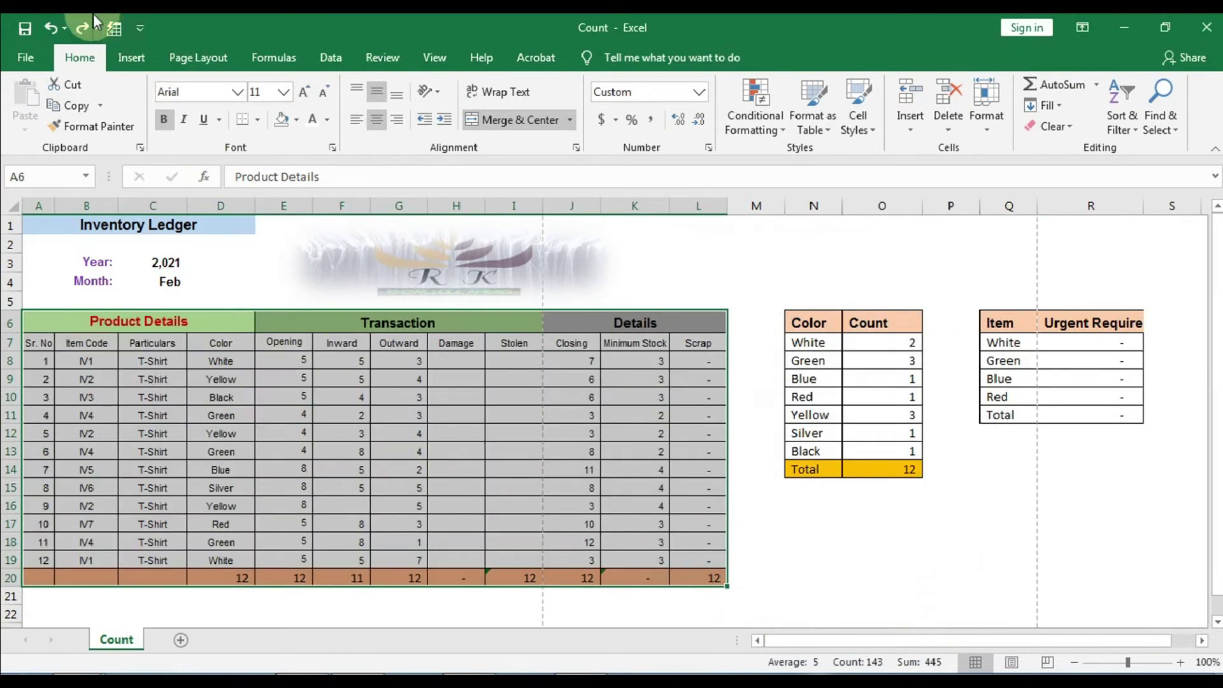
Apply the 3D Effects 2 AutoFormat to the inventory table with all formats included, Patterns among them
{"action": "left_click", "coordinate": [112, 28]}
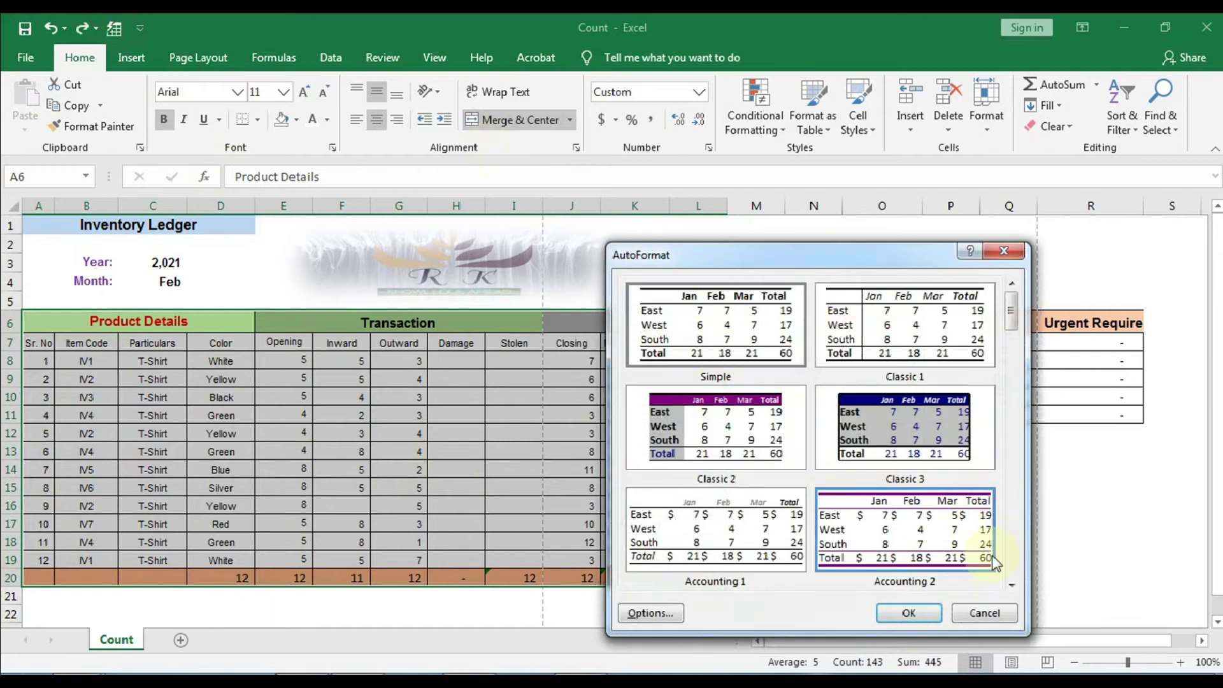
{"action": "scroll", "coordinate": [1011, 585], "scroll_direction": "down", "scroll_amount": 3}
{"action": "left_click", "coordinate": [943, 432]}
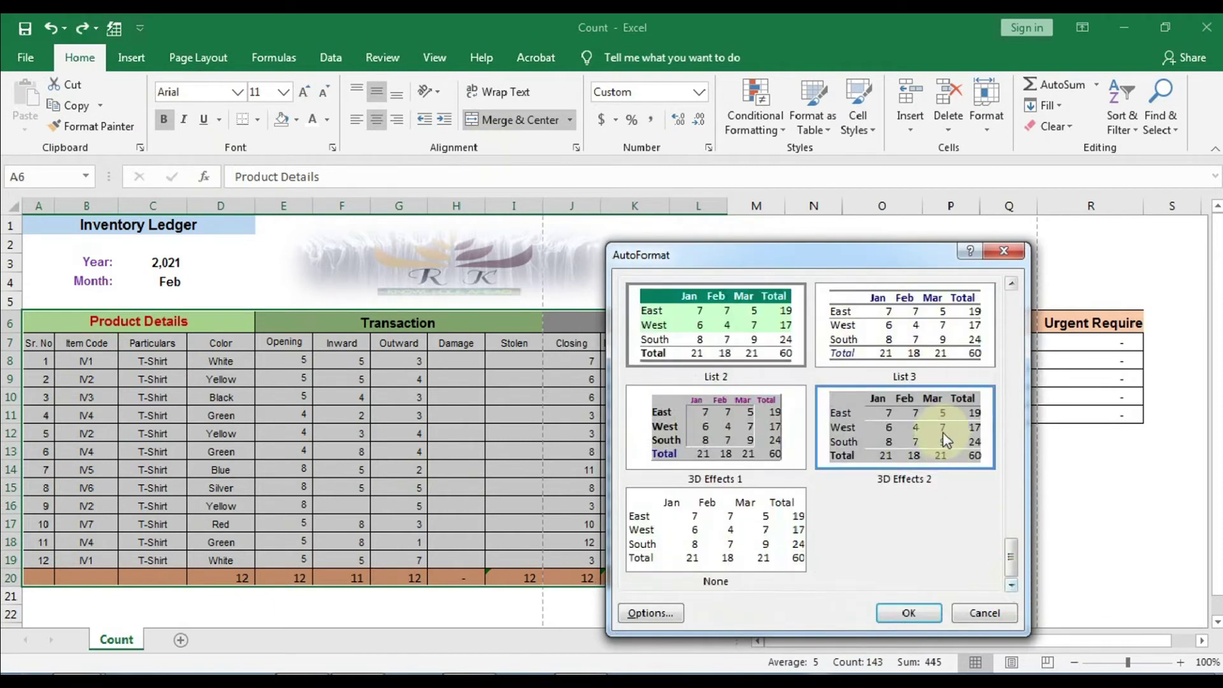
{"action": "left_click", "coordinate": [638, 614]}
{"action": "left_click", "coordinate": [893, 619]}
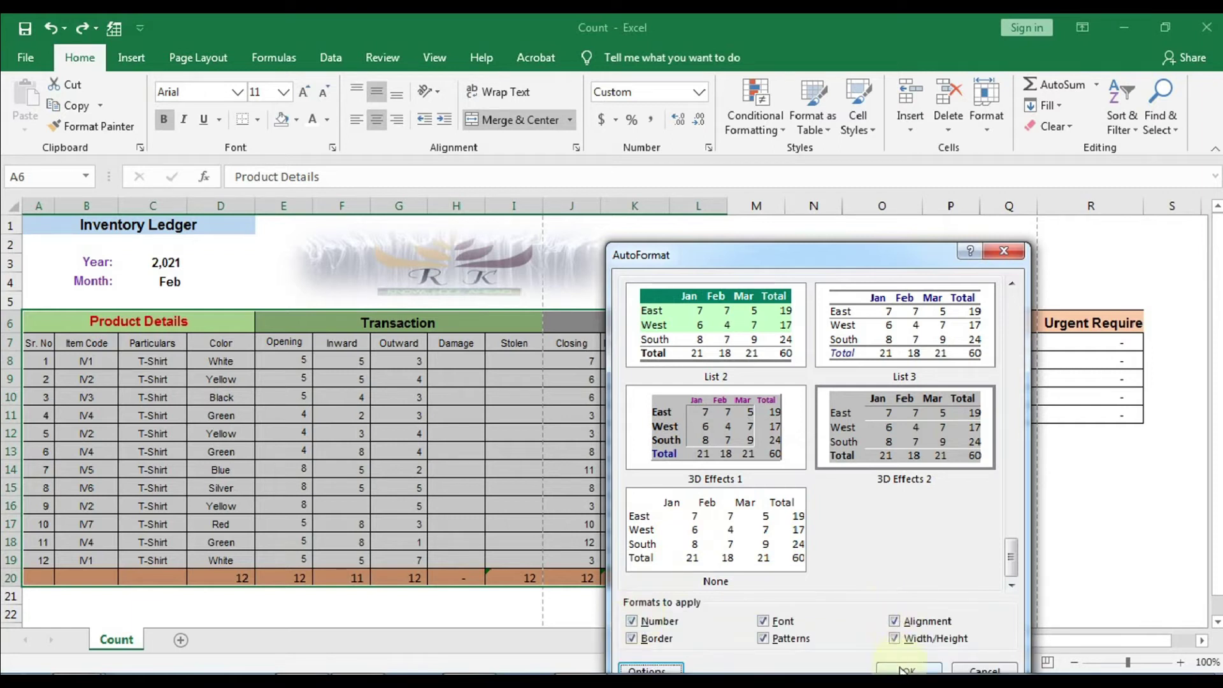
{"action": "left_click", "coordinate": [904, 670]}
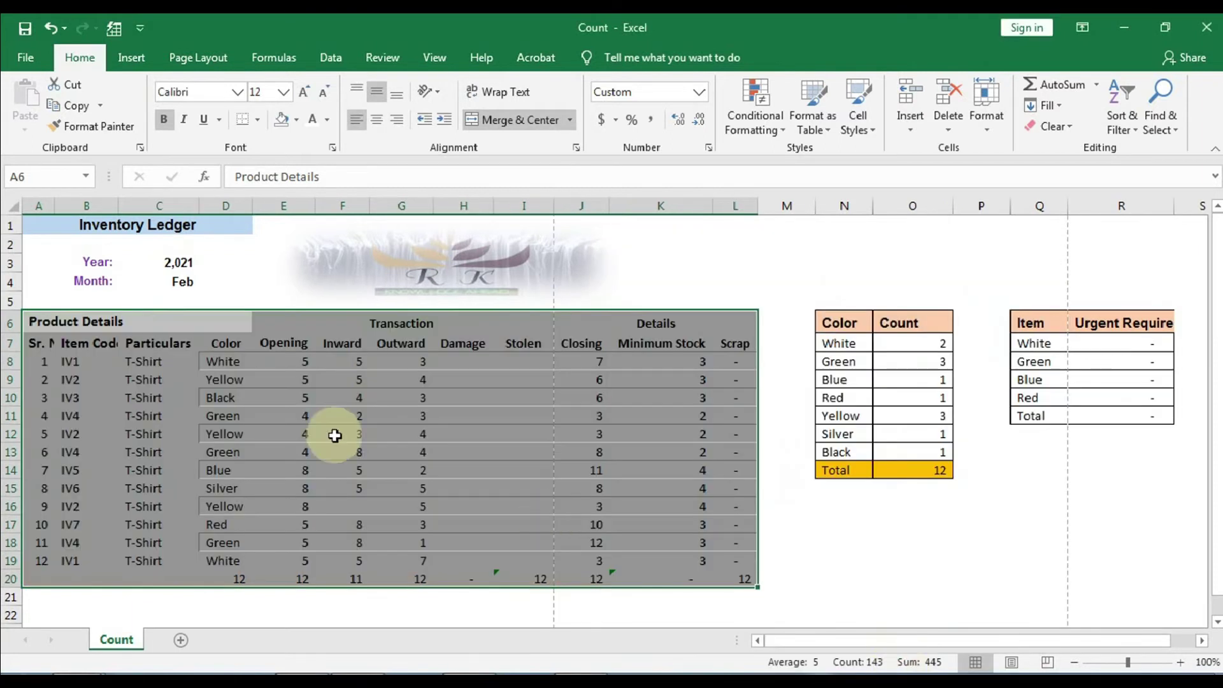
Deselect the table to view its new look, and undo the 3D Effects 2 AutoFormat
{"action": "left_click", "coordinate": [318, 429]}
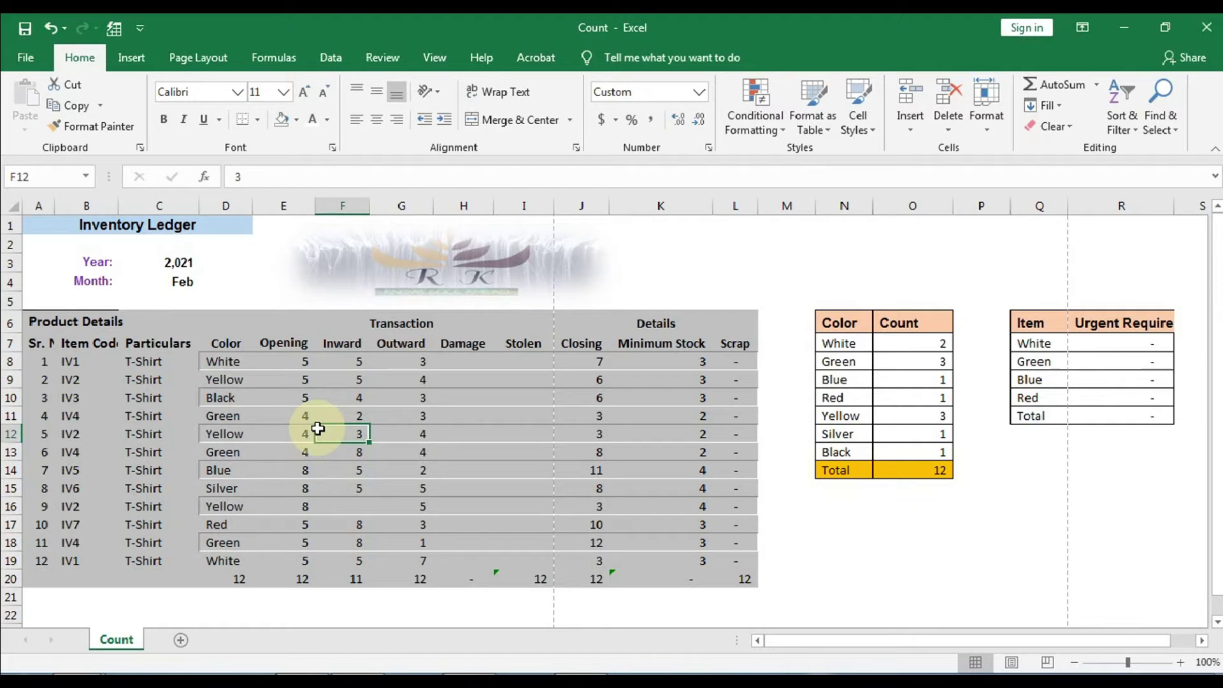
{"action": "left_click", "coordinate": [565, 385]}
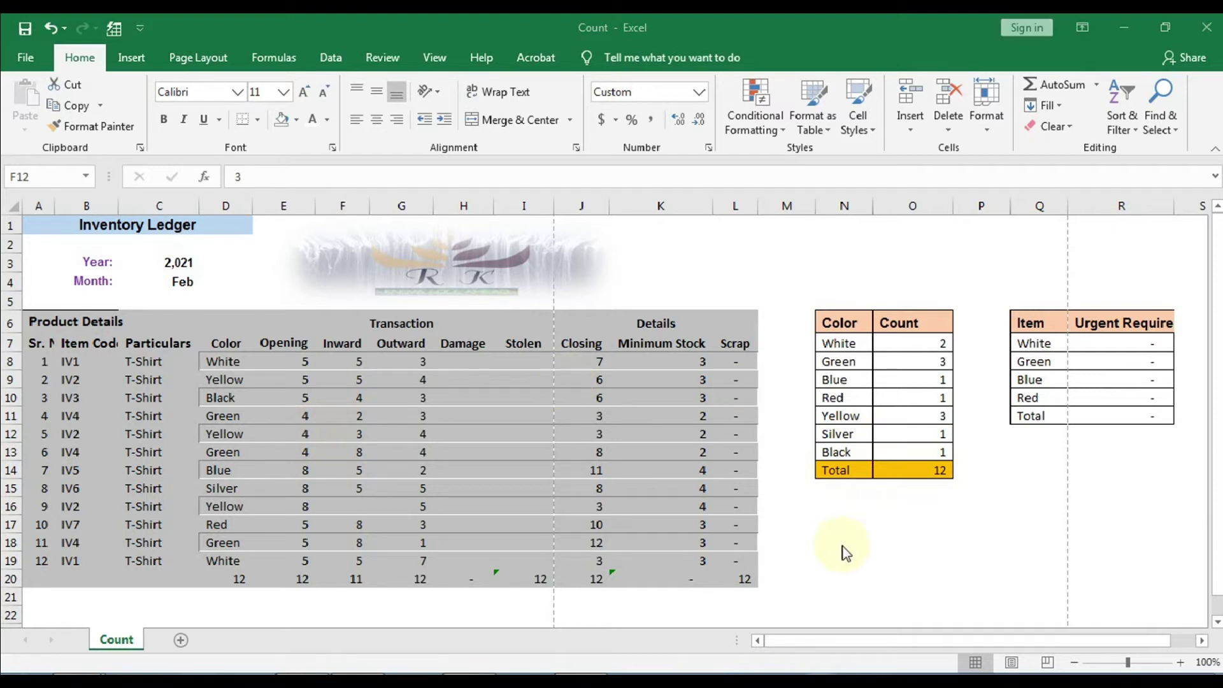
{"action": "key", "text": "ctrl+z"}
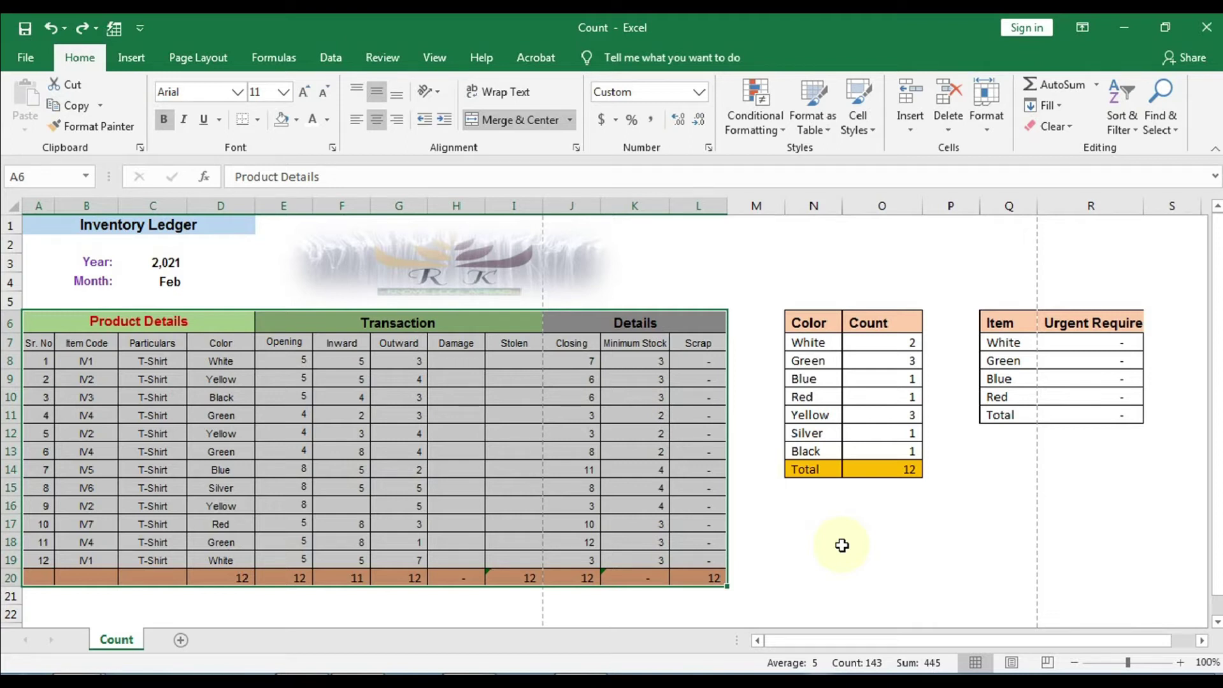
{"action": "left_click", "coordinate": [706, 413]}
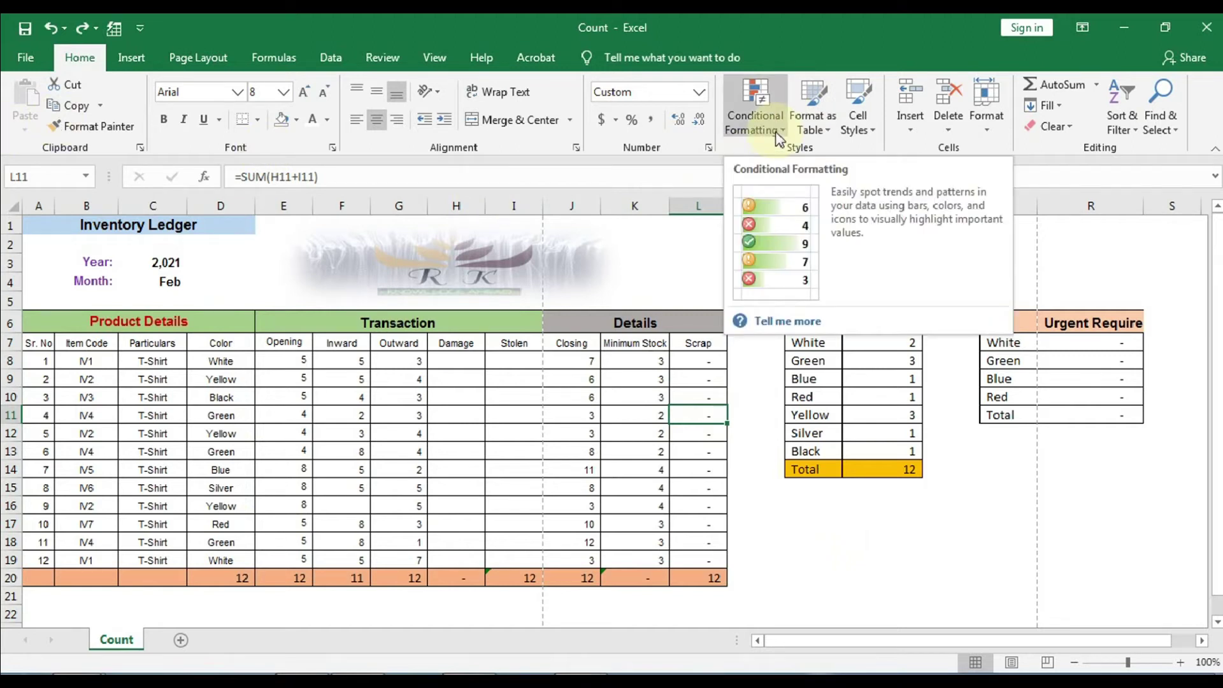
{"action": "left_click", "coordinate": [493, 435]}
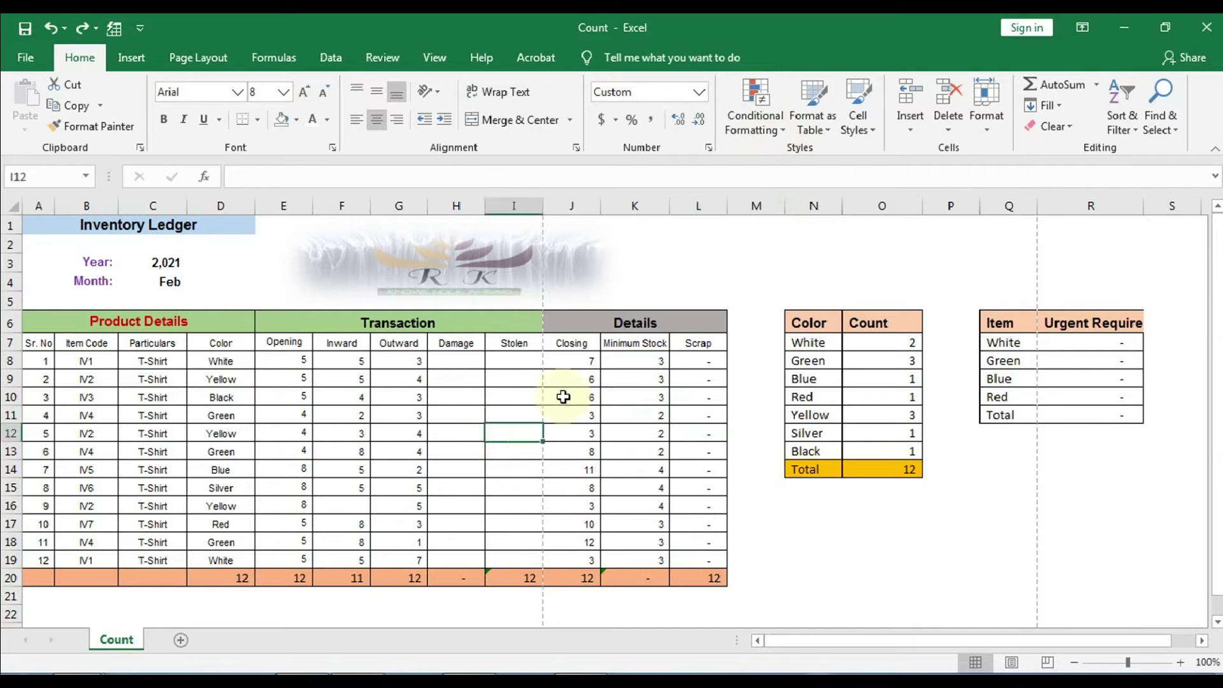
{"action": "left_click", "coordinate": [583, 365]}
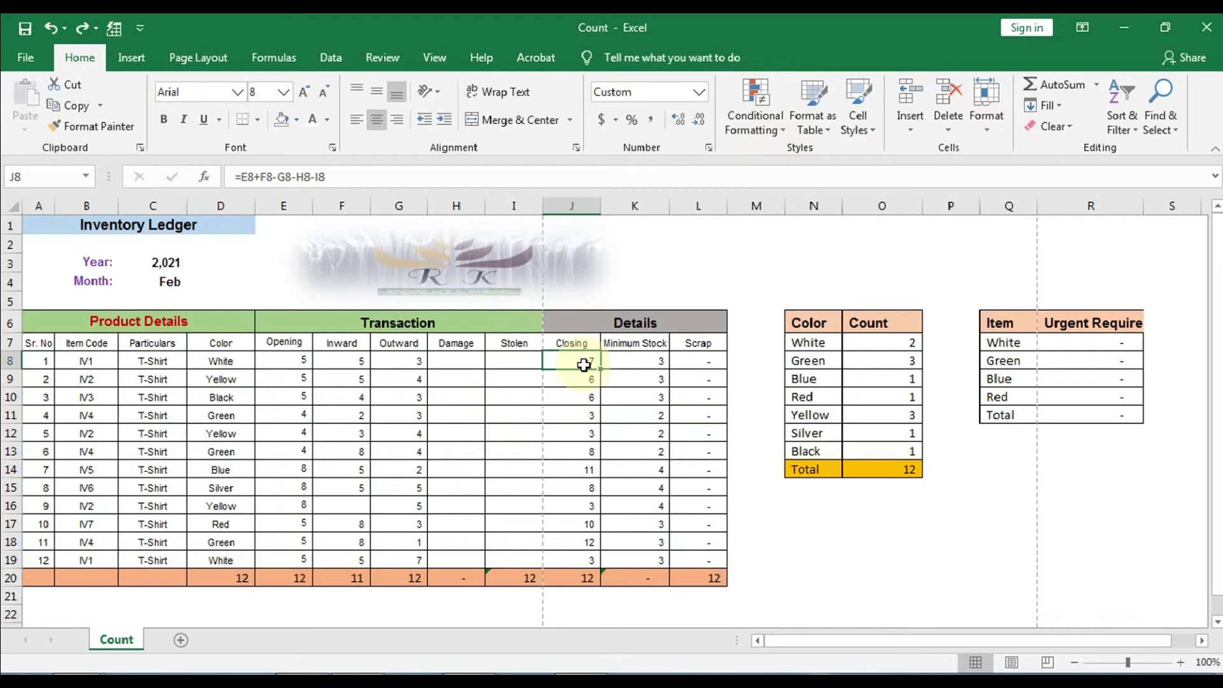
Select all the entries in the Color column of the inventory table, D8 through D19
{"action": "left_click", "coordinate": [218, 362]}
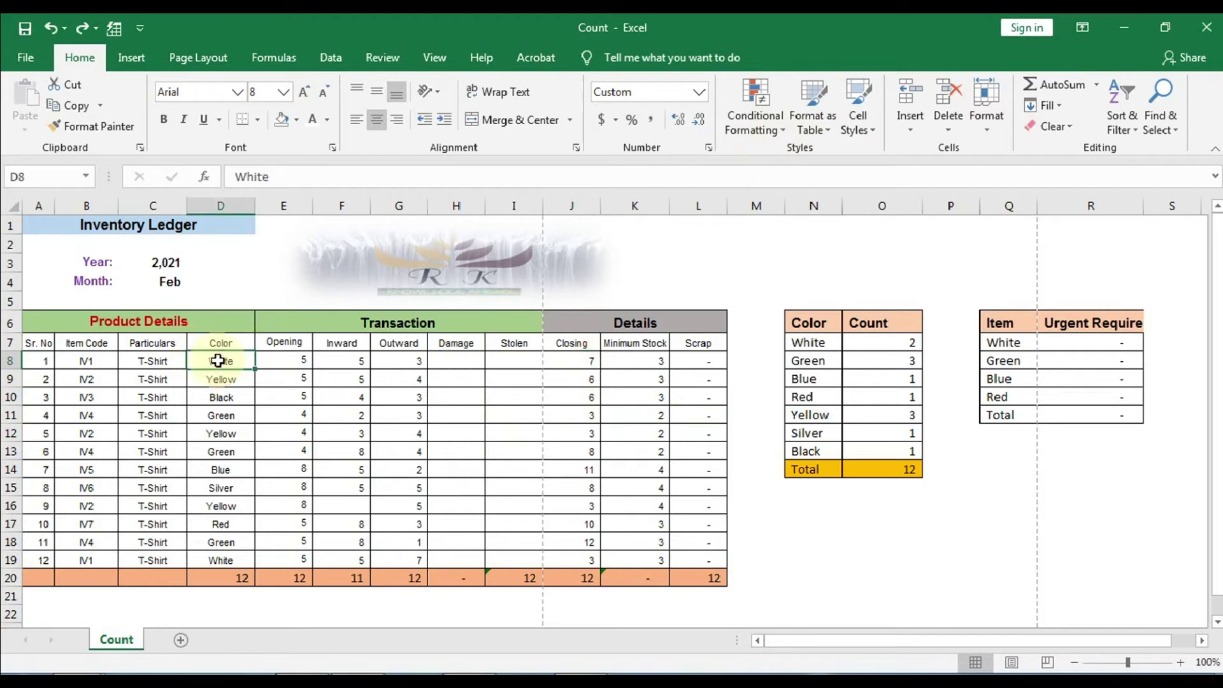
{"action": "key", "text": "Down"}
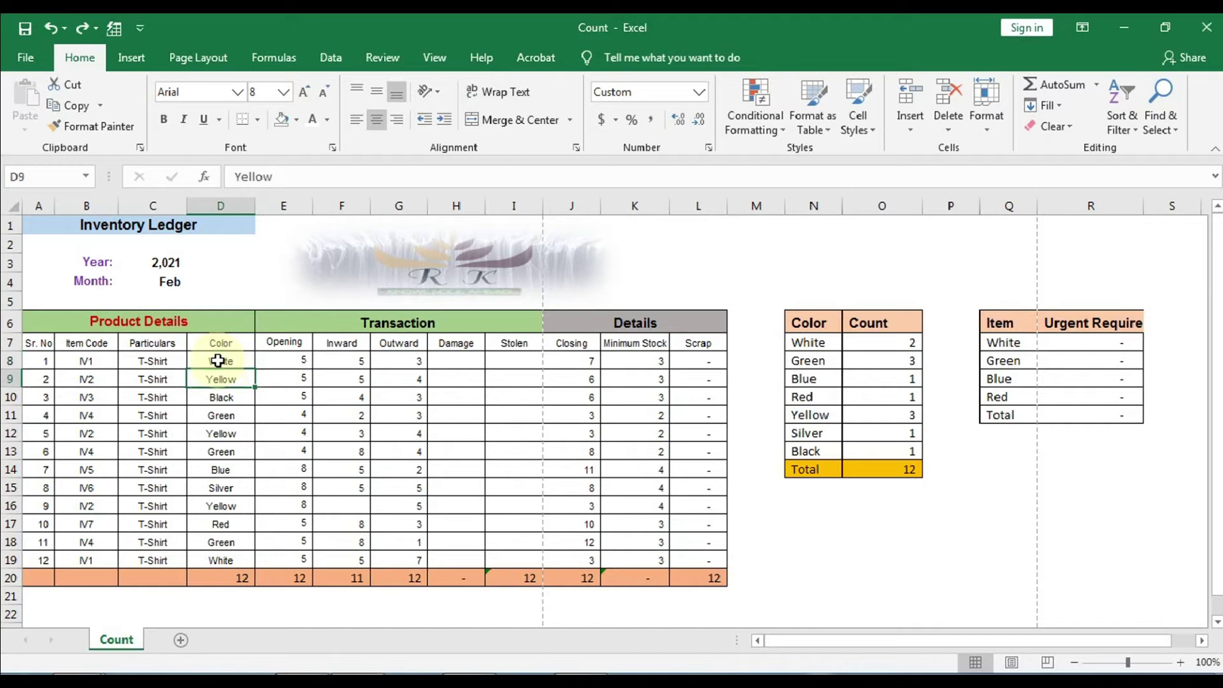
{"action": "key", "text": "Up"}
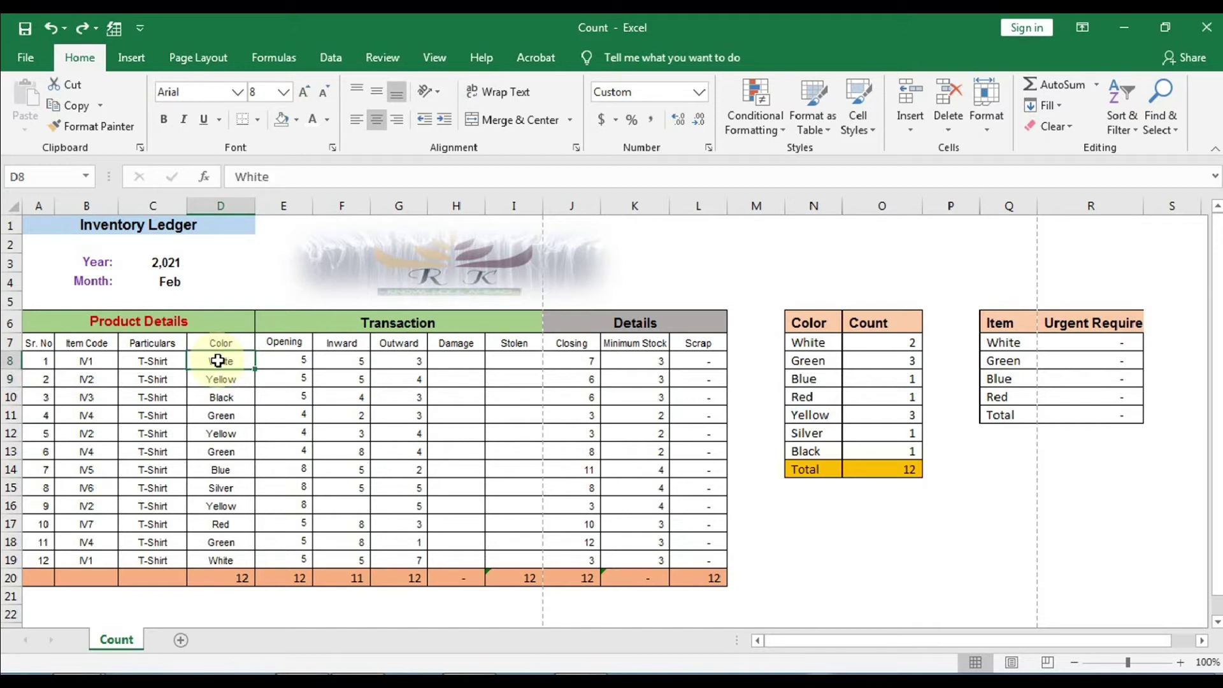
{"action": "key", "text": "shift+Down"}
{"action": "key", "text": "shift+Down"}
{"action": "key", "text": "shift+Down"}
{"action": "key", "text": "shift+Down"}
{"action": "key", "text": "shift+Down"}
{"action": "key", "text": "shift+Down"}
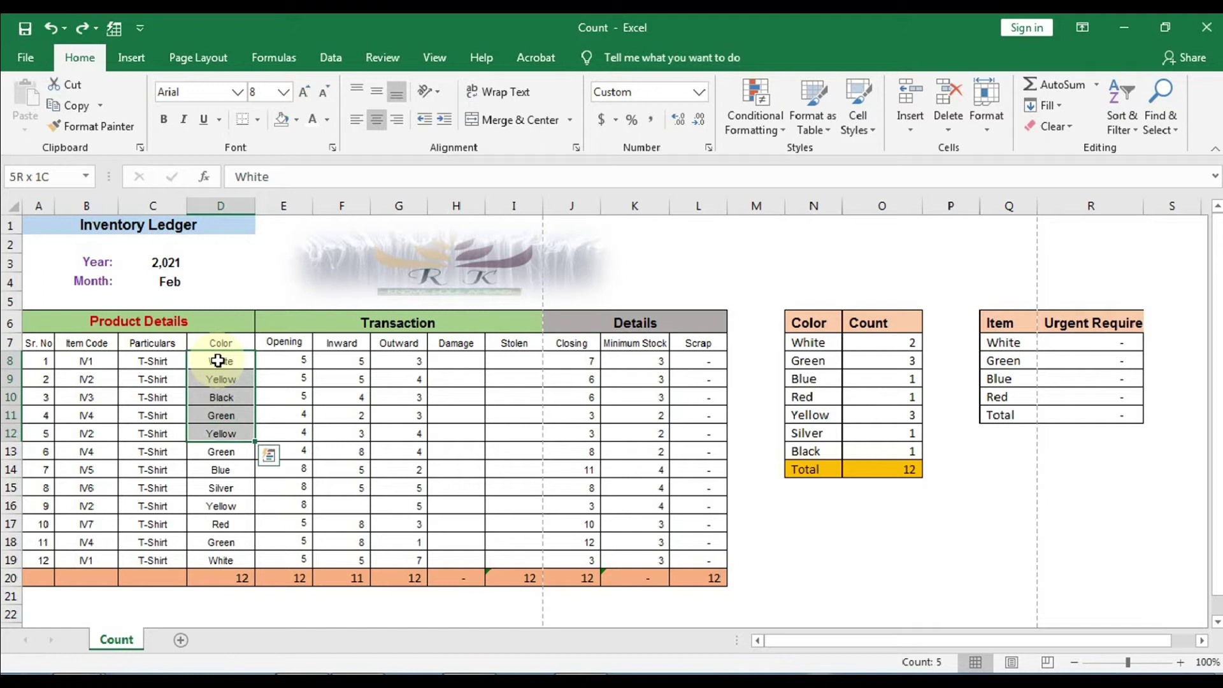
{"action": "key", "text": "shift+Down"}
{"action": "key", "text": "shift+Down"}
{"action": "key", "text": "shift+Down"}
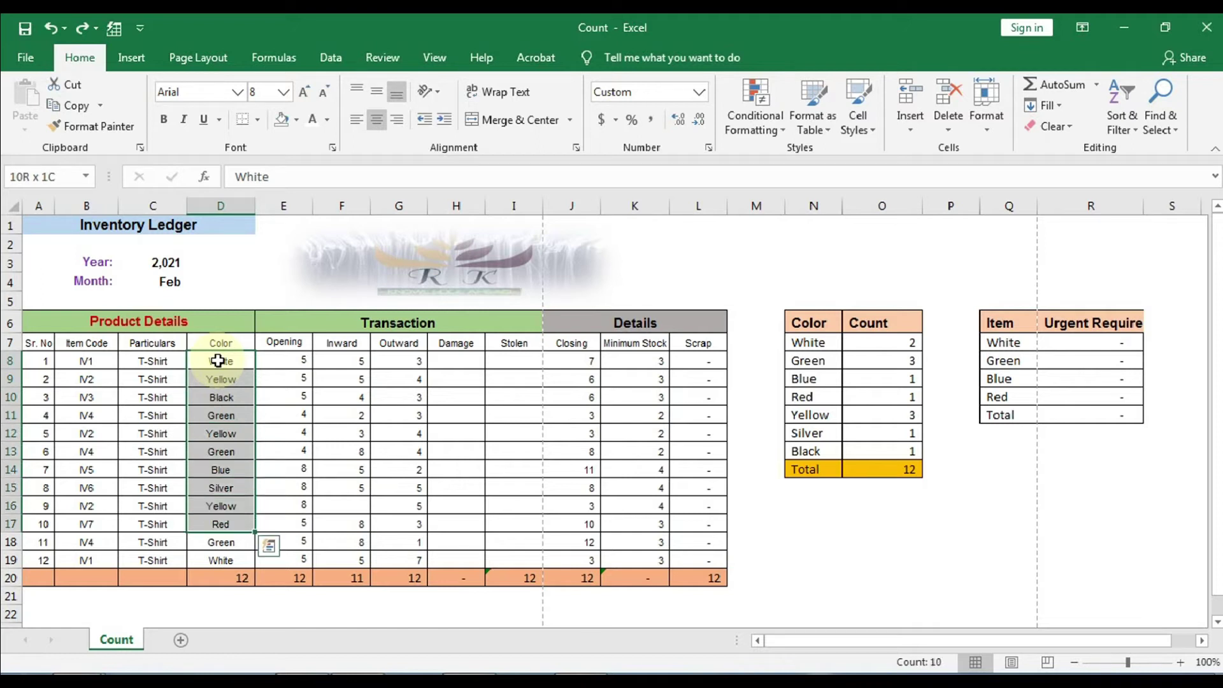
{"action": "key", "text": "shift+Down"}
{"action": "key", "text": "shift+Down"}
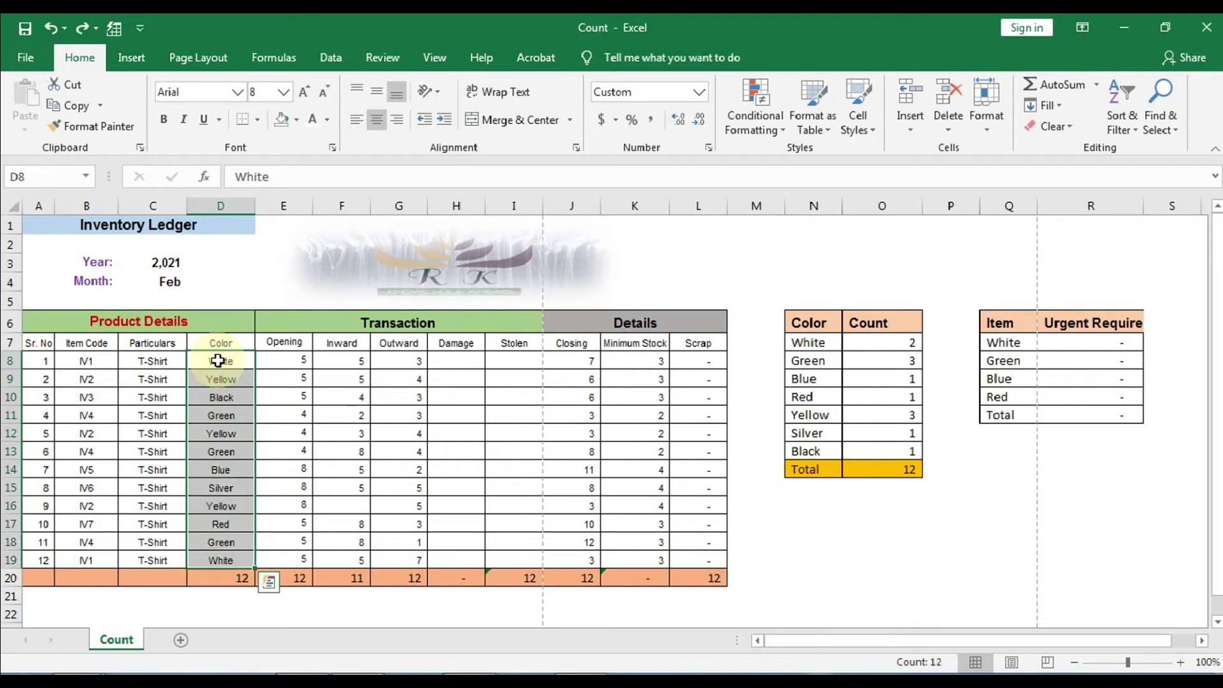
Add a Text That Contains highlight rule for White on the Color entries with Yellow Fill with Dark Yellow Text
{"action": "left_click", "coordinate": [753, 124]}
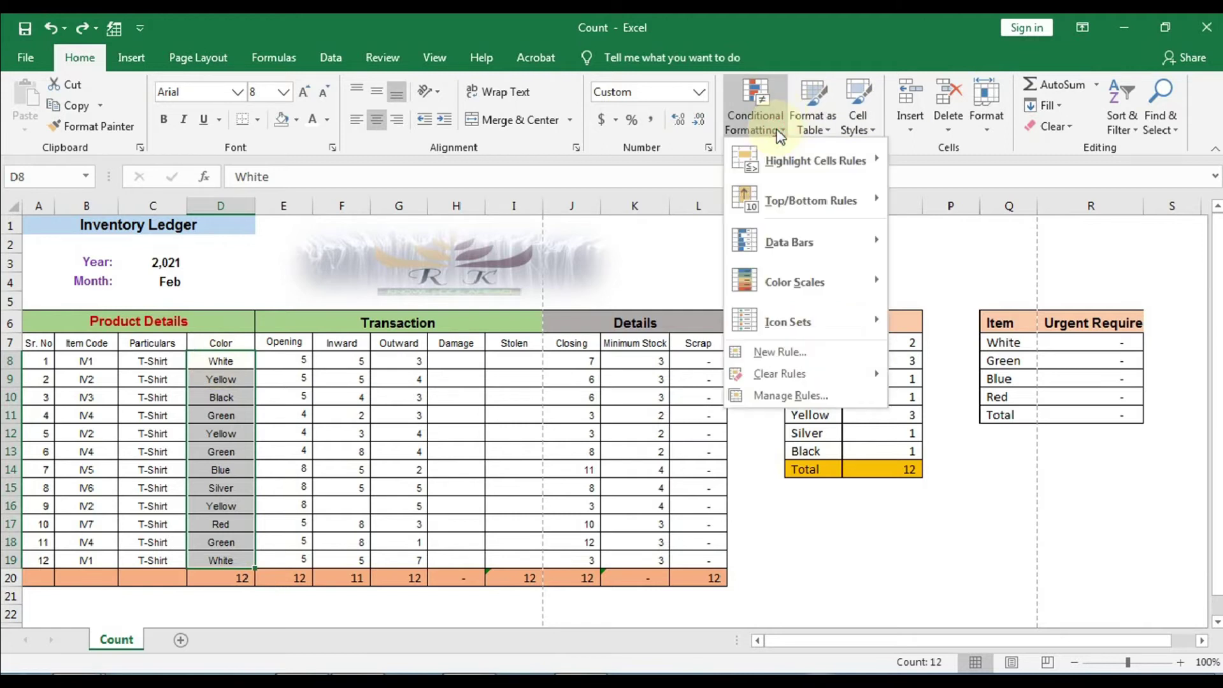
{"action": "mouse_move", "coordinate": [781, 160]}
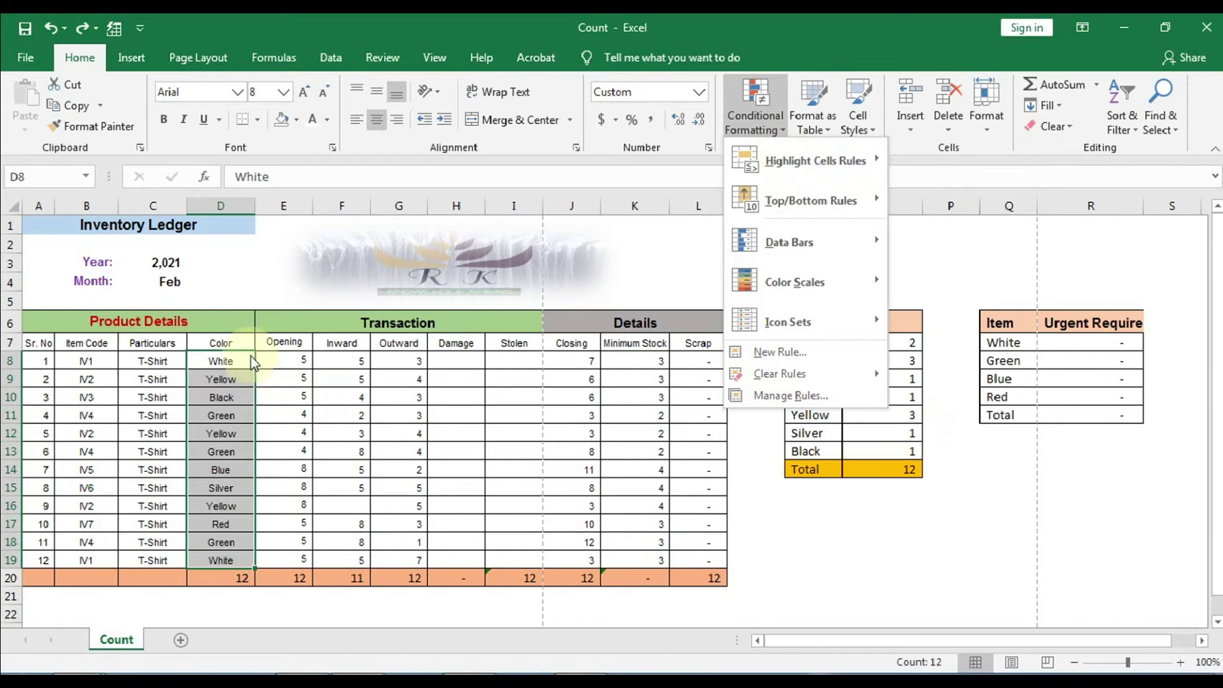
{"action": "mouse_move", "coordinate": [828, 160]}
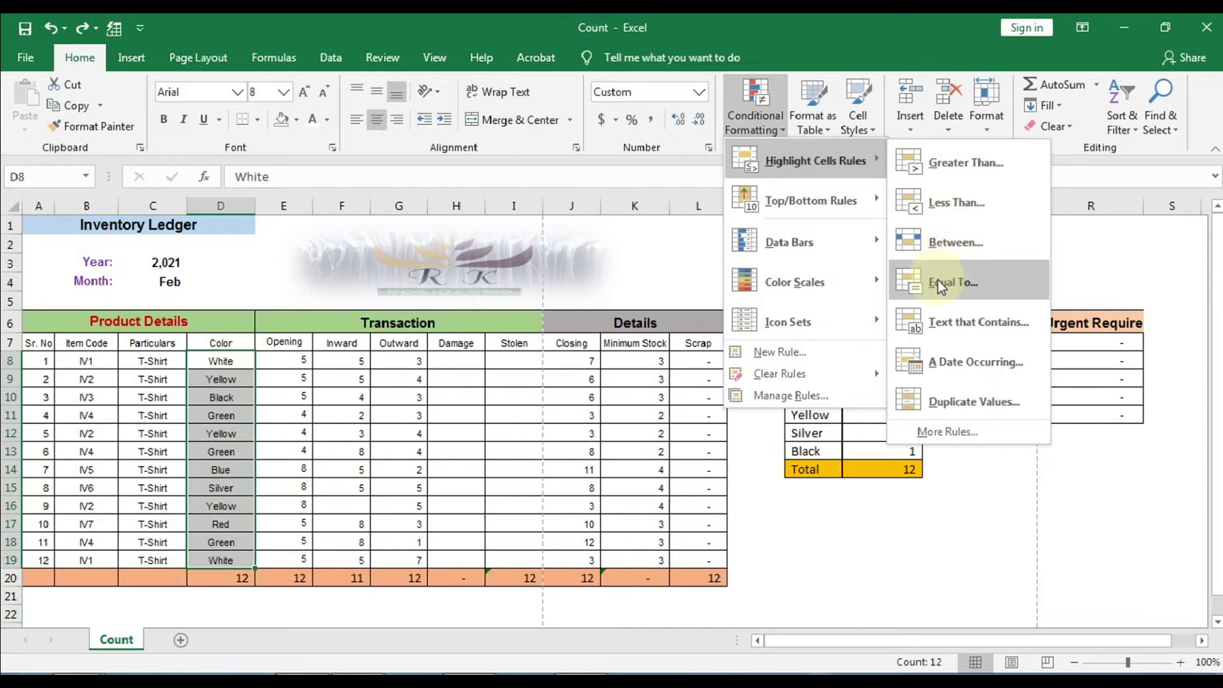
{"action": "left_click", "coordinate": [932, 318]}
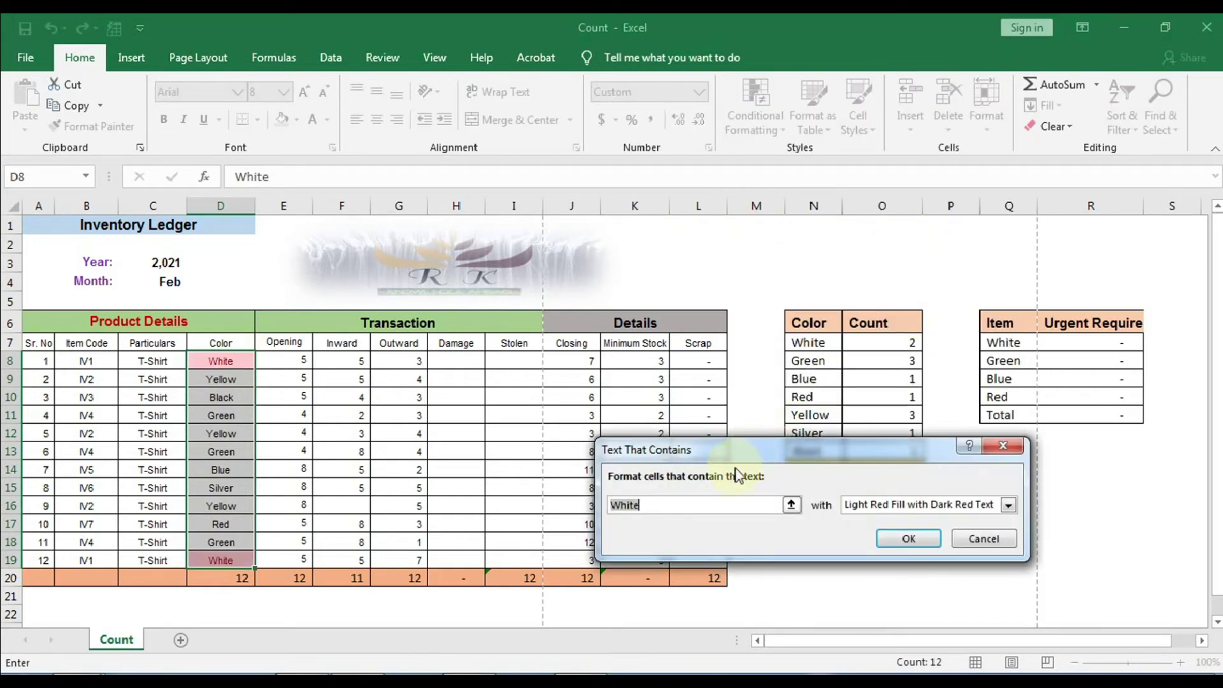
{"action": "left_click", "coordinate": [938, 508]}
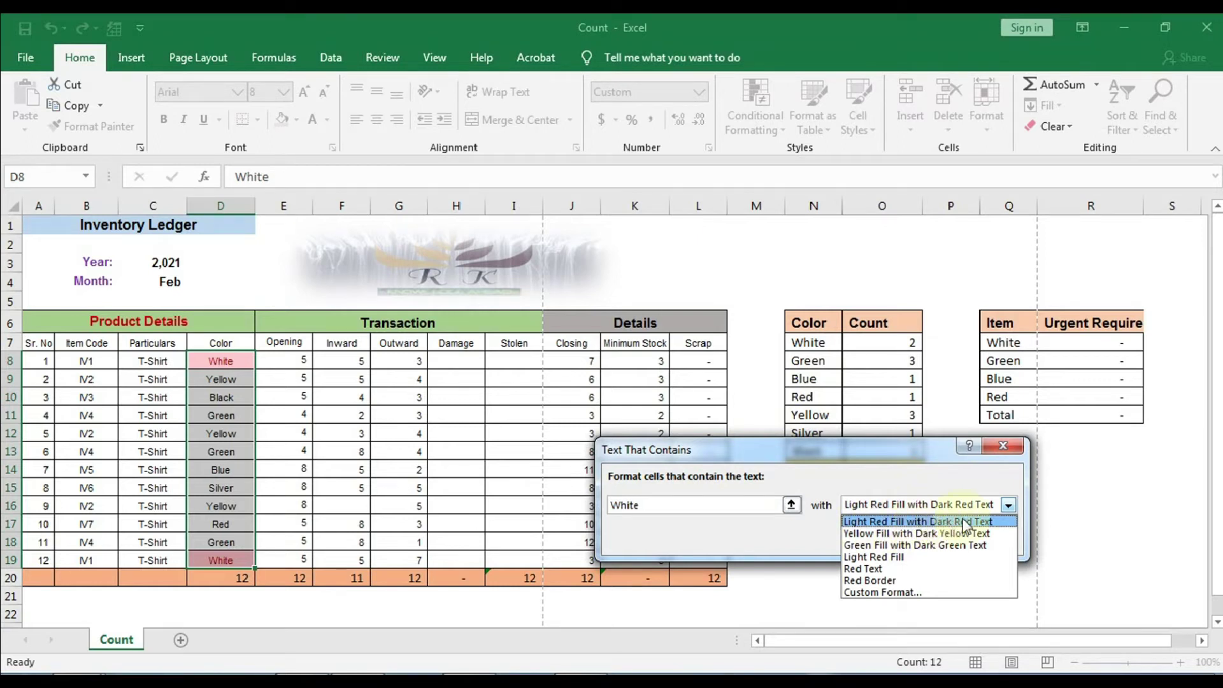
{"action": "left_click", "coordinate": [925, 535]}
{"action": "left_click", "coordinate": [925, 535]}
{"action": "left_click", "coordinate": [926, 534]}
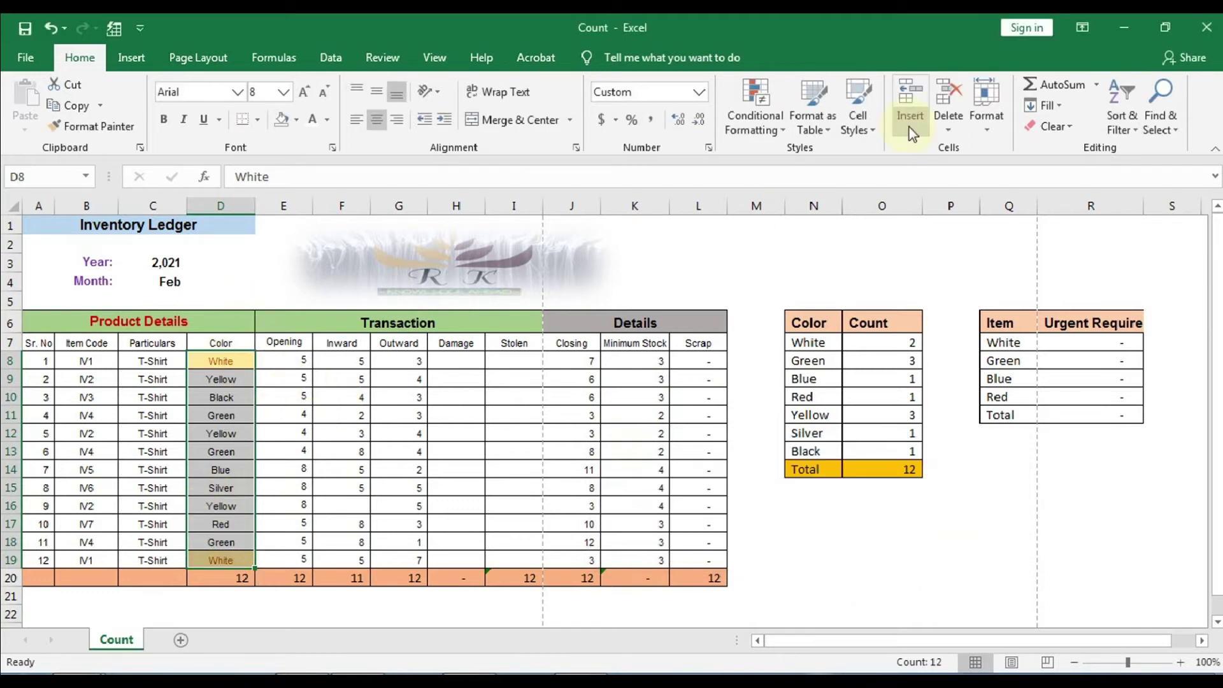
Start another Text That Contains rule for White on the Color entries and try Green Fill with Dark Green Text
{"action": "left_click", "coordinate": [782, 128]}
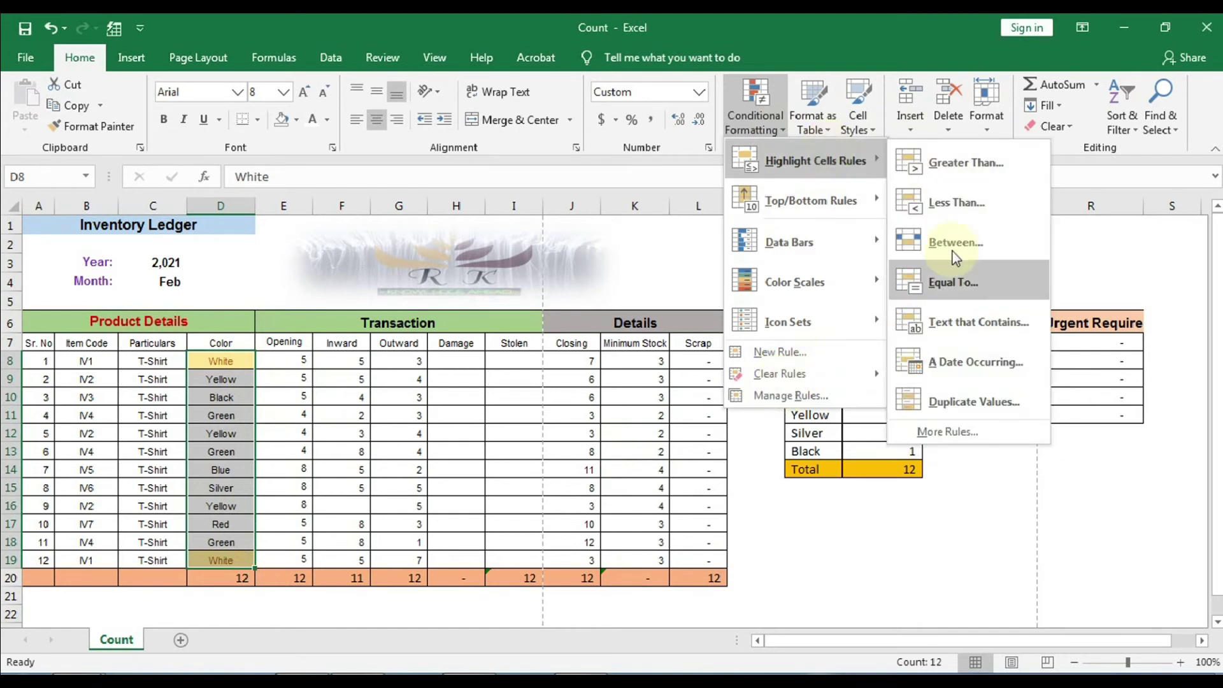
{"action": "left_click", "coordinate": [917, 322]}
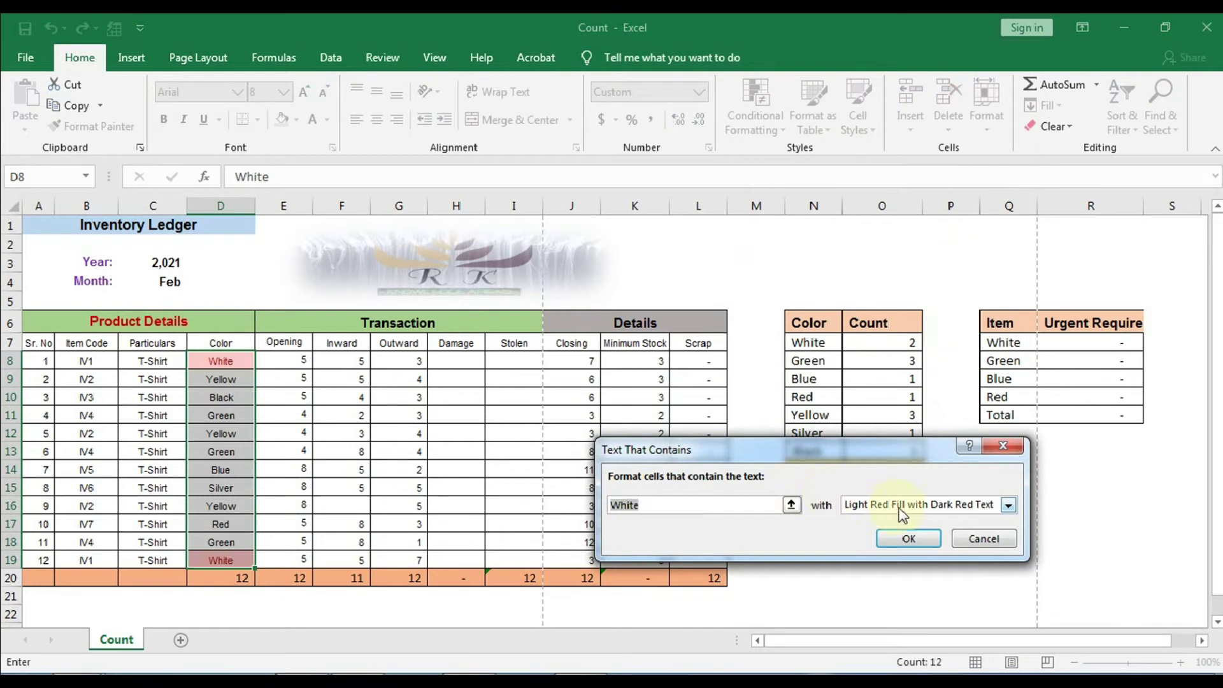
{"action": "left_click", "coordinate": [896, 509]}
{"action": "left_click", "coordinate": [861, 548]}
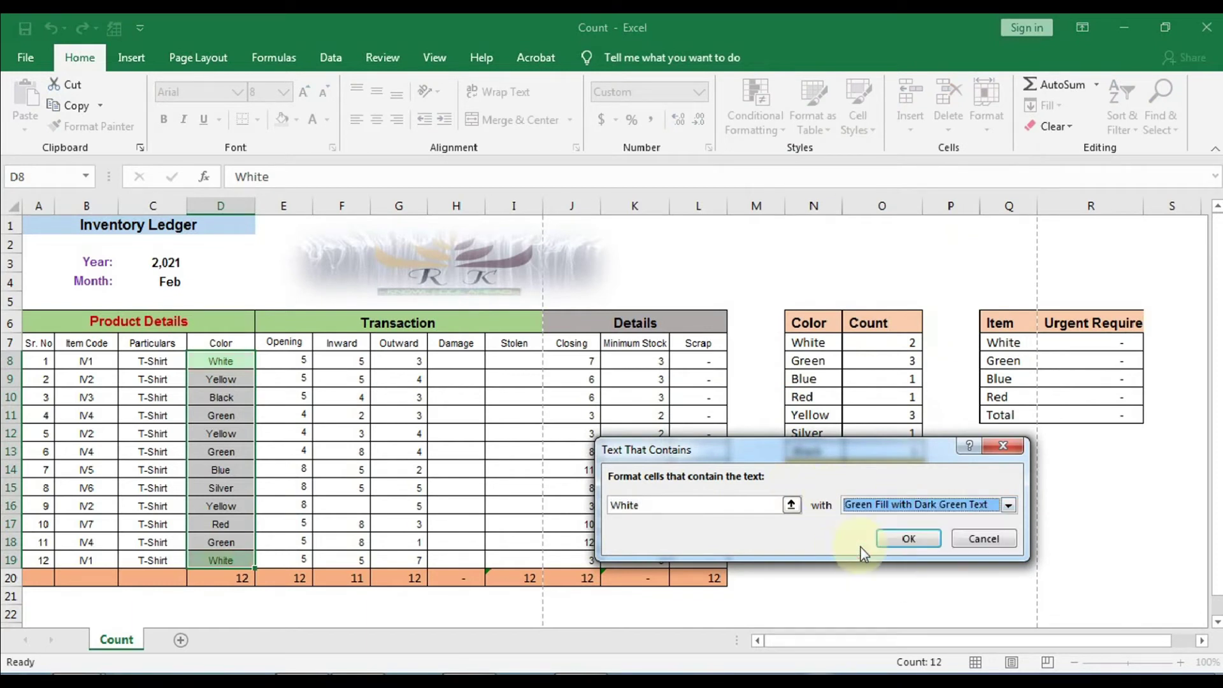
Switch the White rule to a custom format with a light blue background fill
{"action": "left_click", "coordinate": [895, 507]}
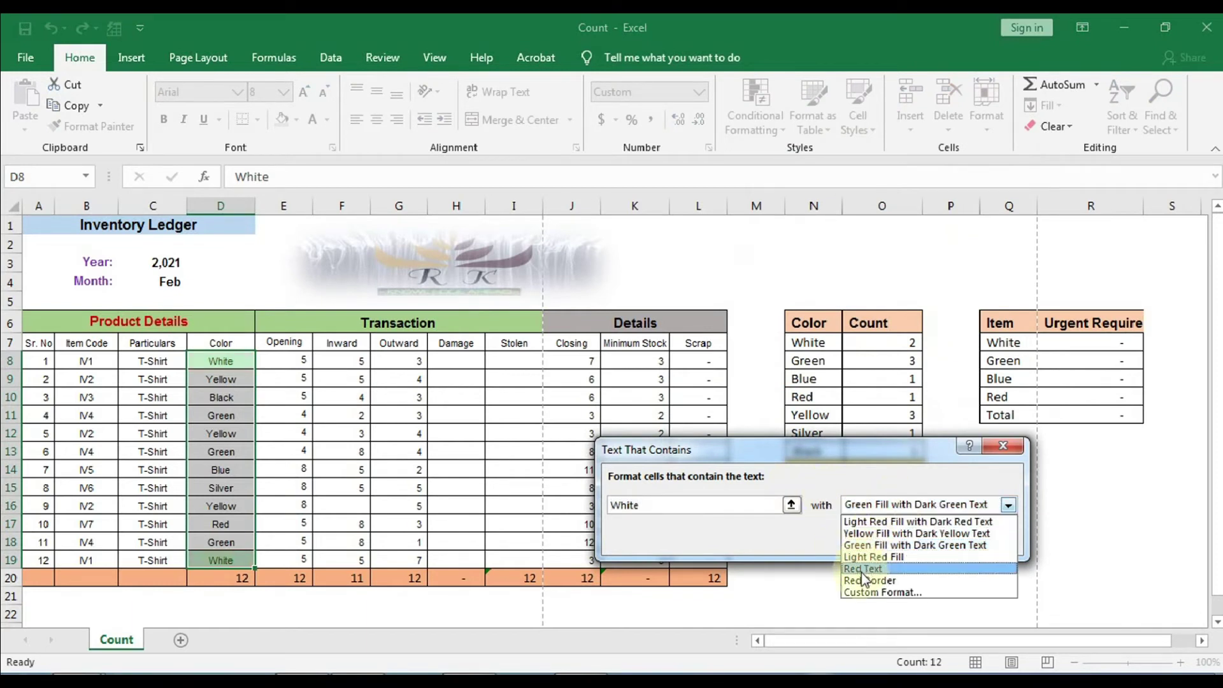
{"action": "left_click", "coordinate": [857, 591]}
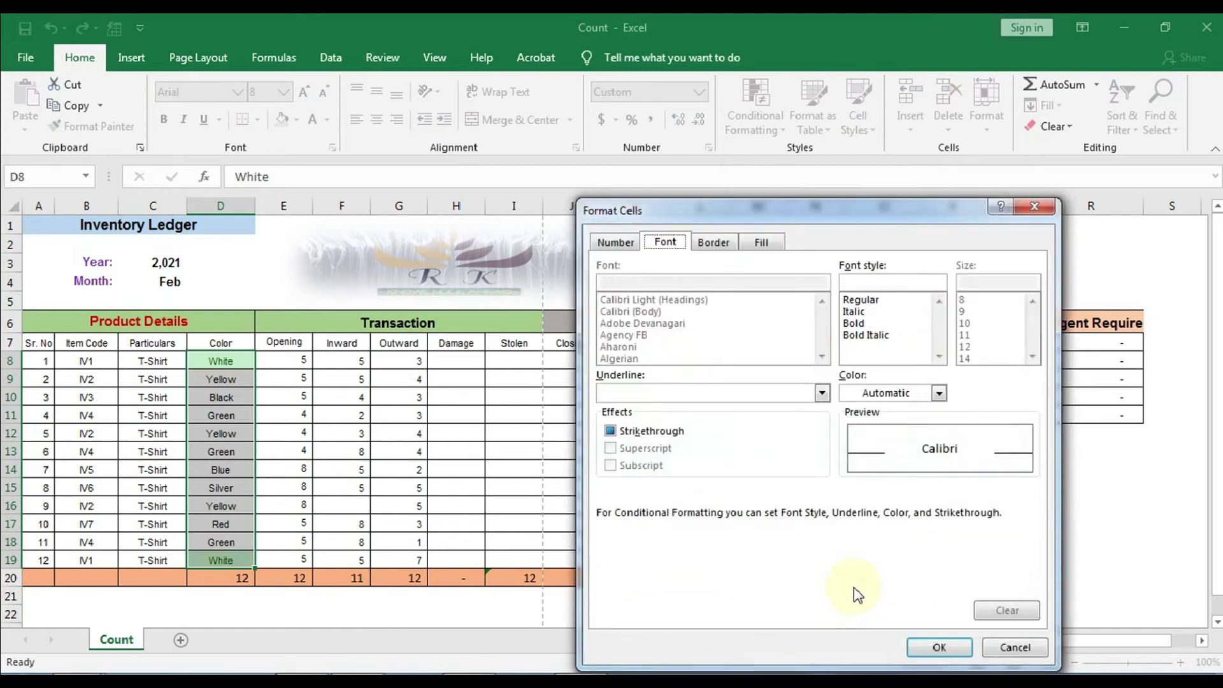
{"action": "left_click", "coordinate": [758, 245]}
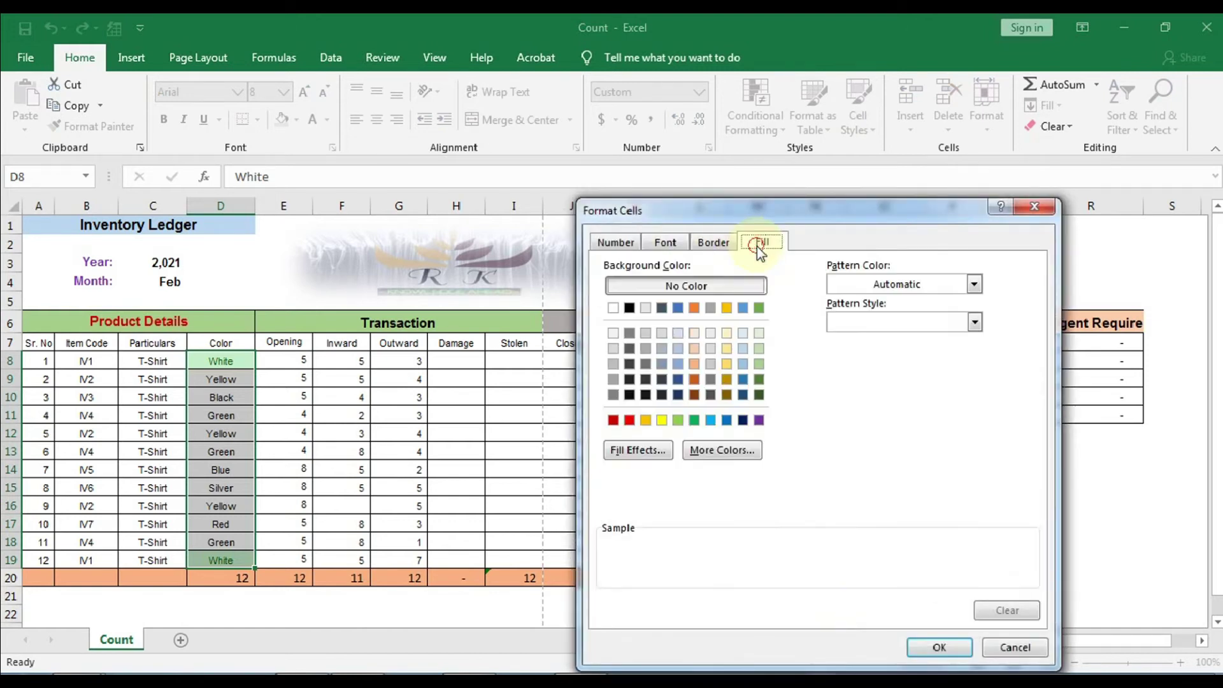
{"action": "left_click", "coordinate": [710, 420]}
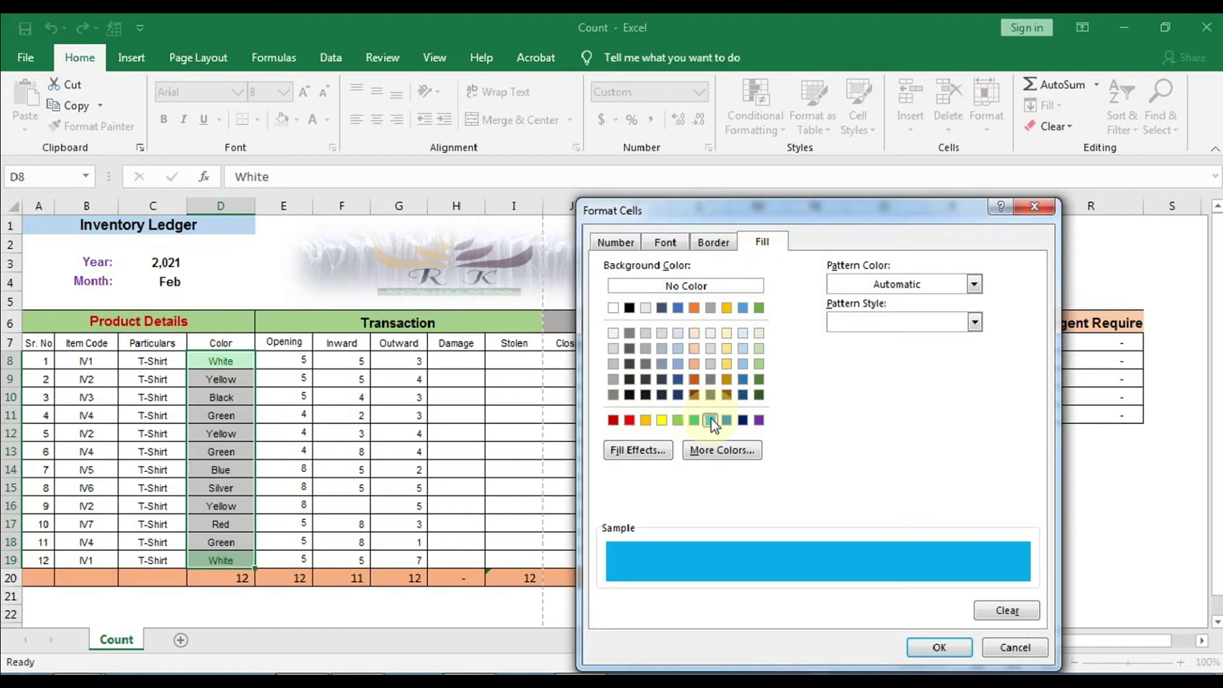
Set the custom format's font color to standard orange and apply the rule to the White cells
{"action": "left_click", "coordinate": [711, 243]}
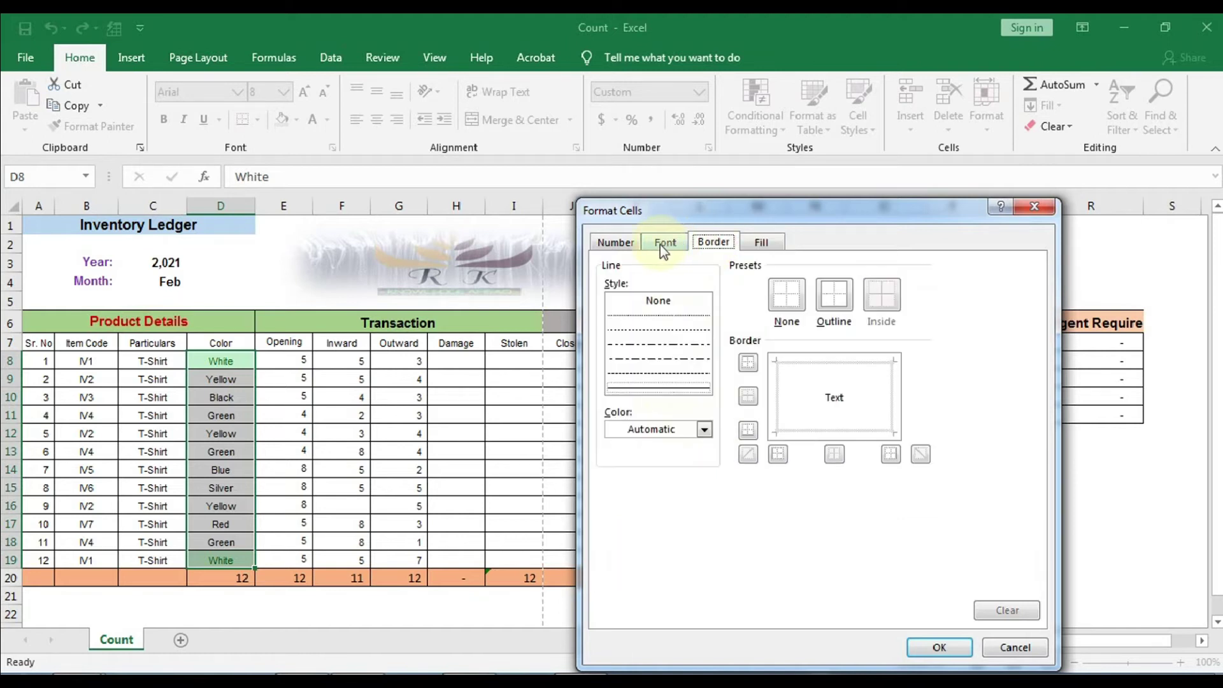
{"action": "left_click", "coordinate": [662, 243]}
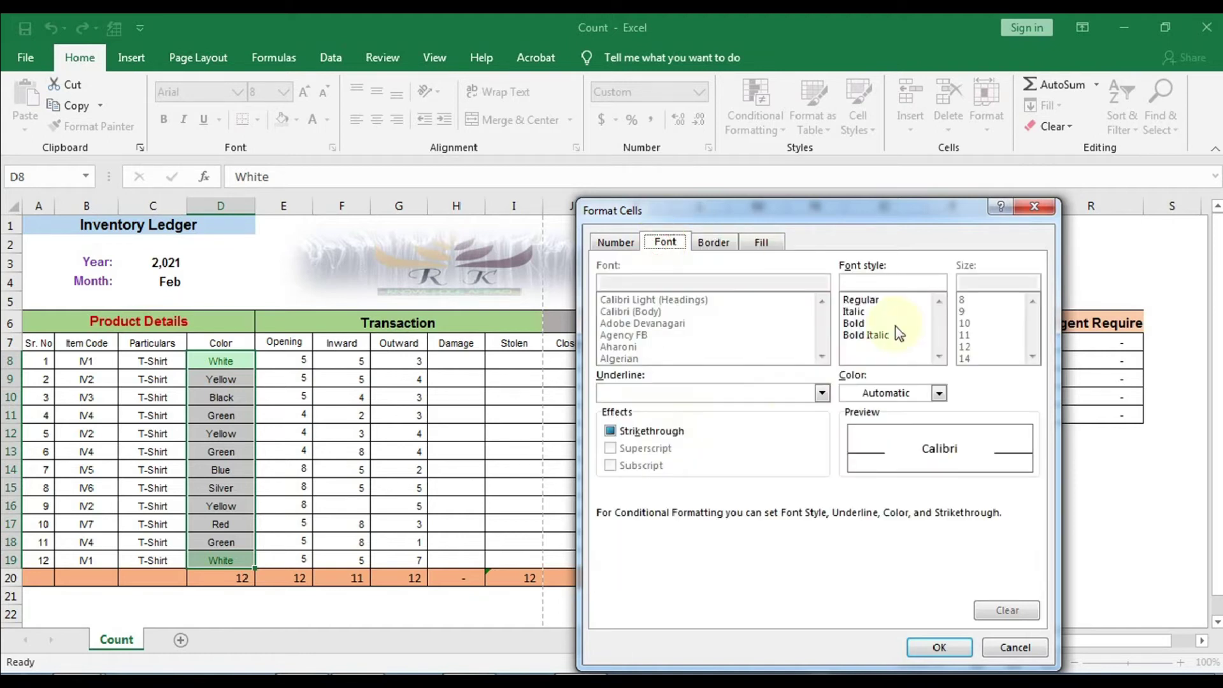
{"action": "left_click", "coordinate": [938, 393]}
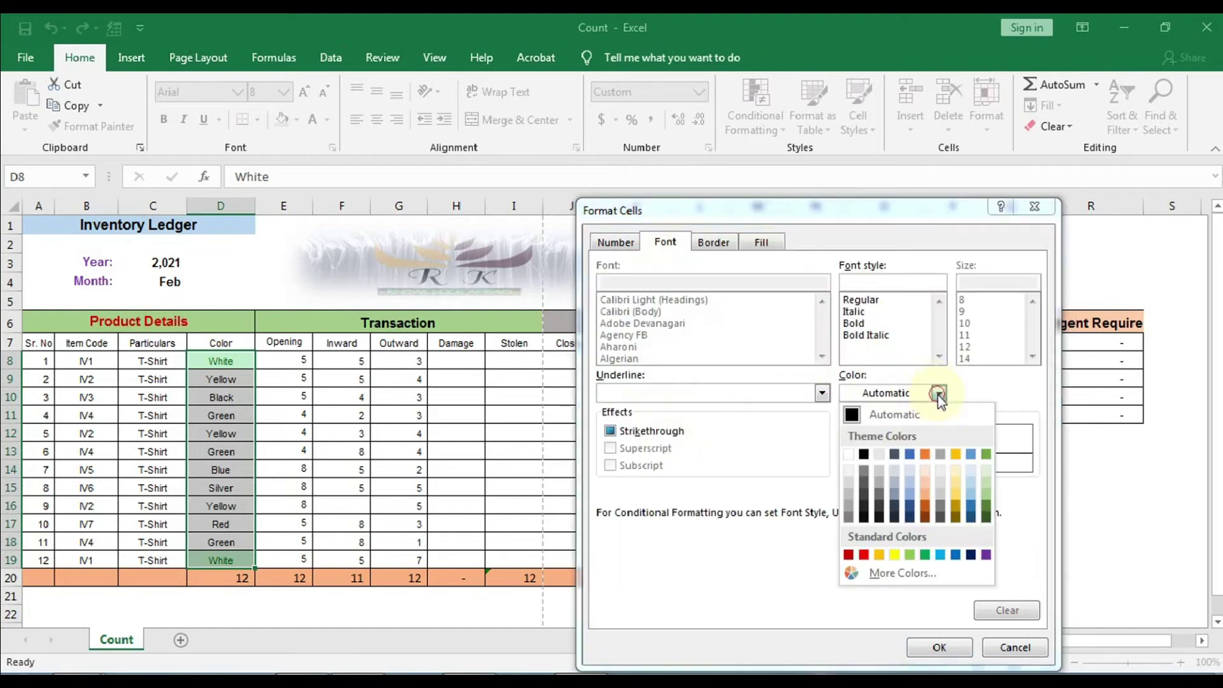
{"action": "left_click", "coordinate": [878, 556]}
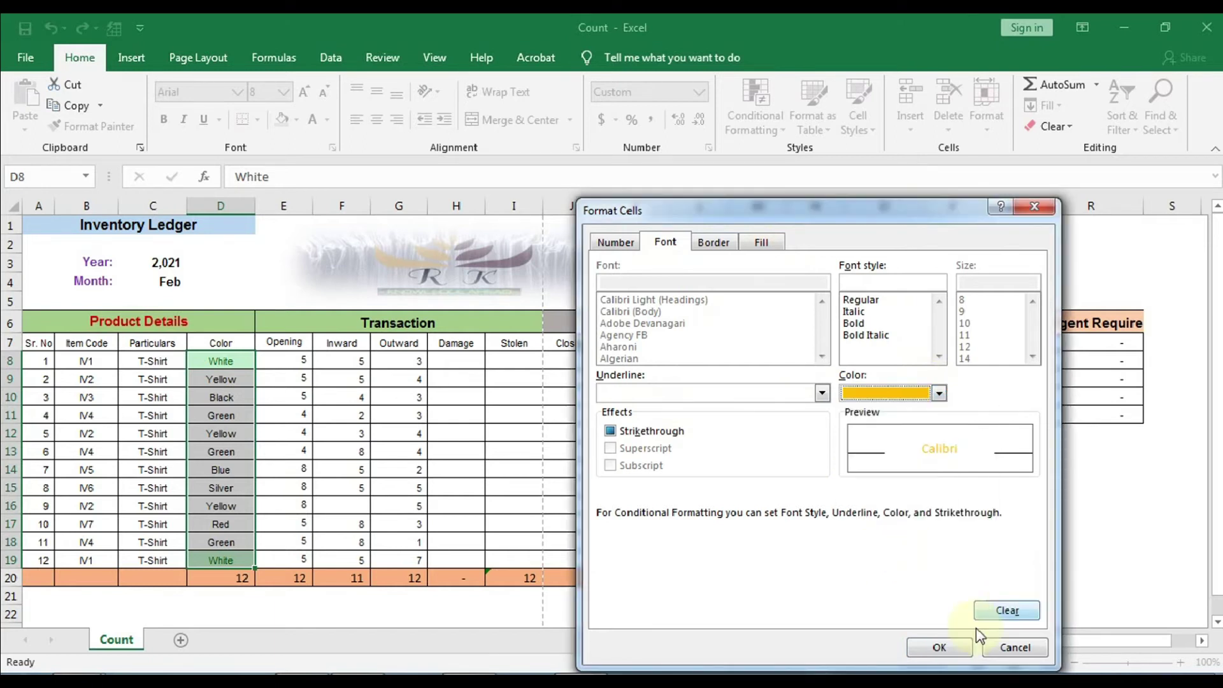
{"action": "left_click", "coordinate": [940, 647]}
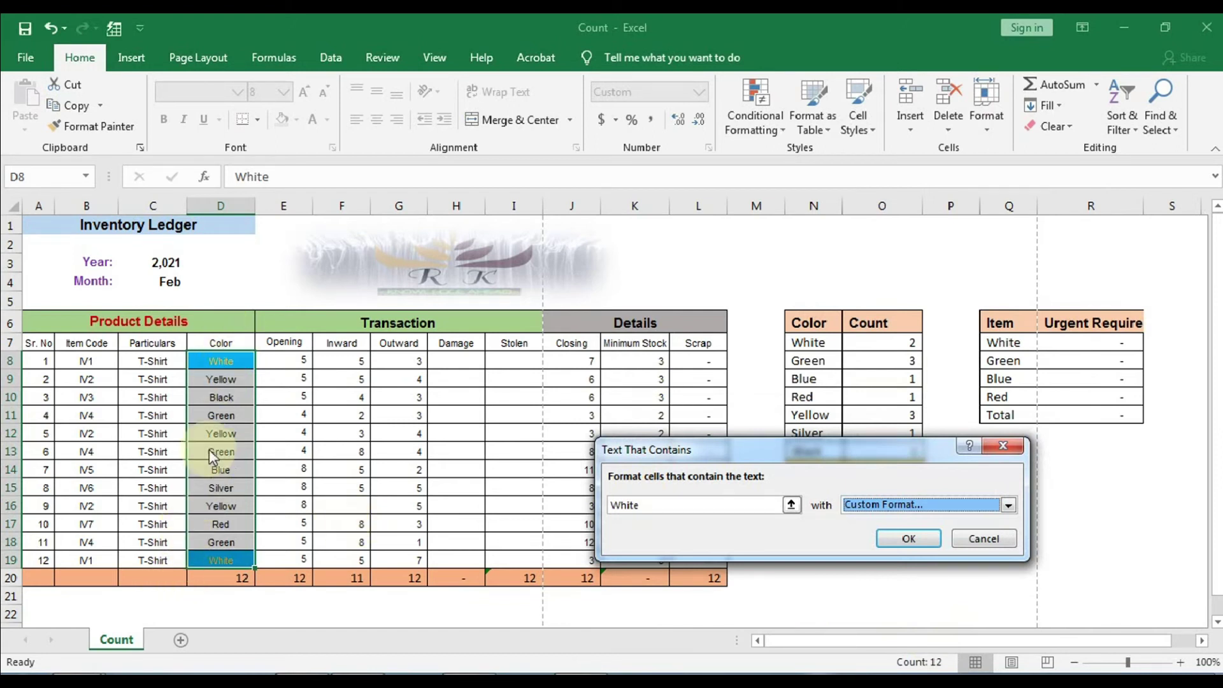
{"action": "left_click", "coordinate": [903, 540]}
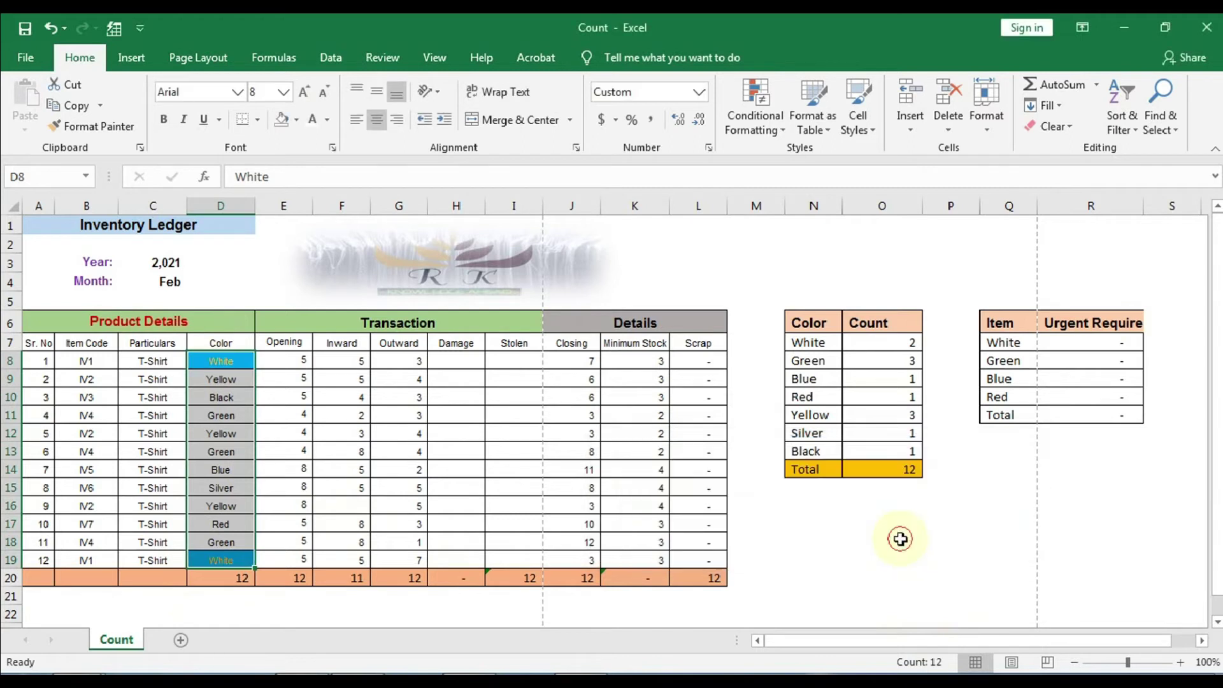
Add a Text That Contains rule for Green on the Color entries with Green Fill with Dark Green Text
{"action": "left_click", "coordinate": [771, 128]}
{"action": "mouse_move", "coordinate": [812, 160]}
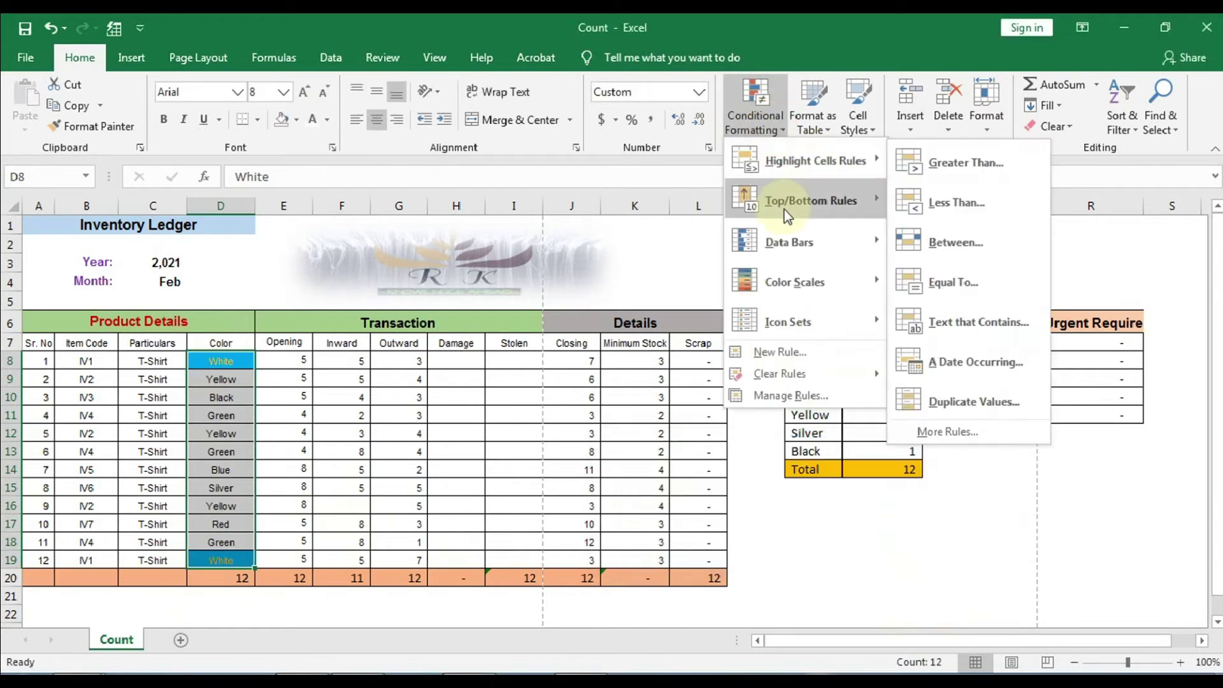
{"action": "left_click", "coordinate": [928, 312]}
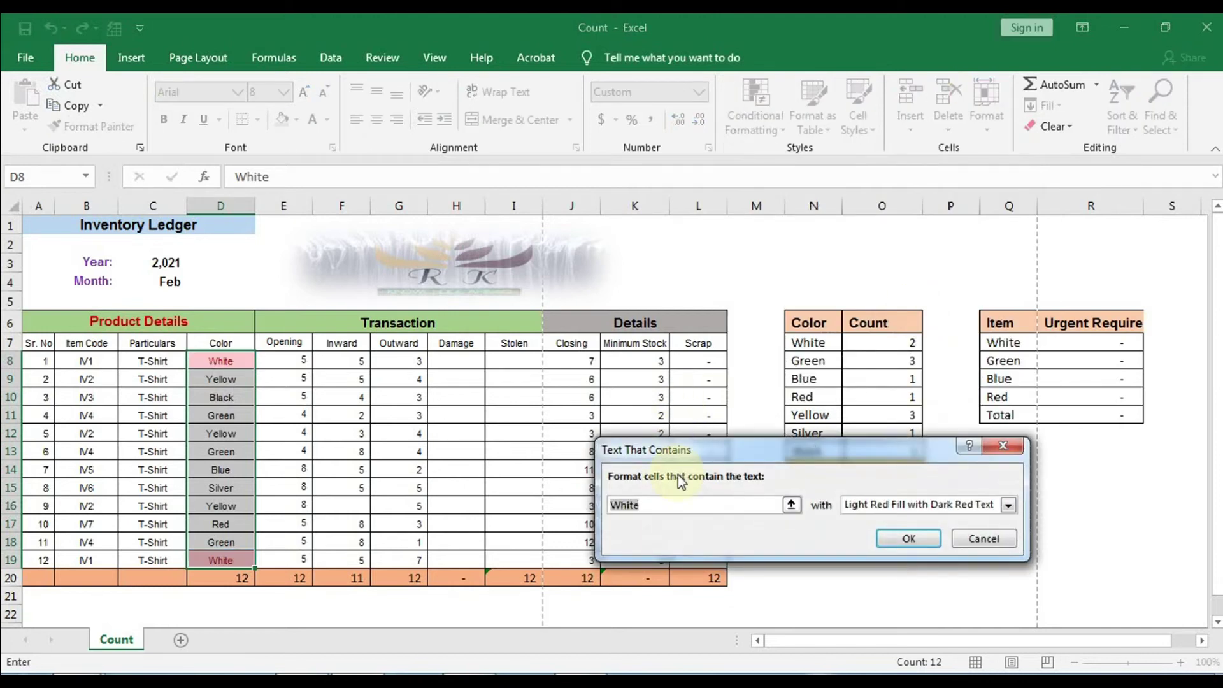
{"action": "type", "text": "Green"}
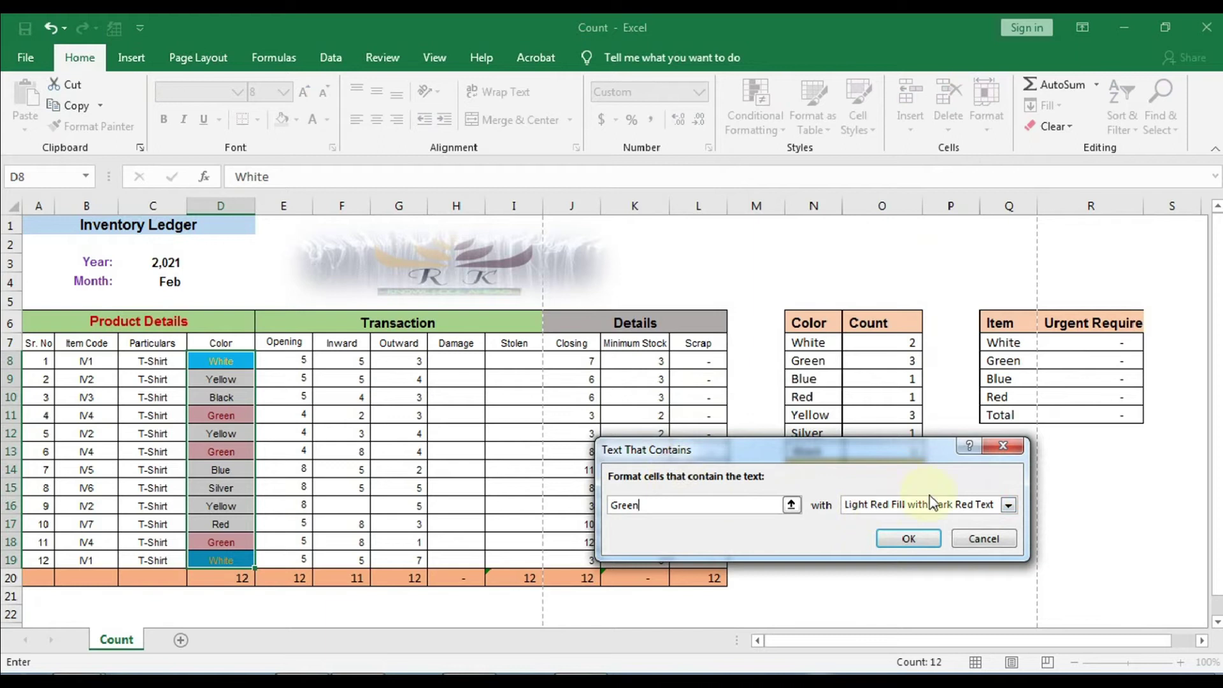
{"action": "left_click", "coordinate": [898, 504]}
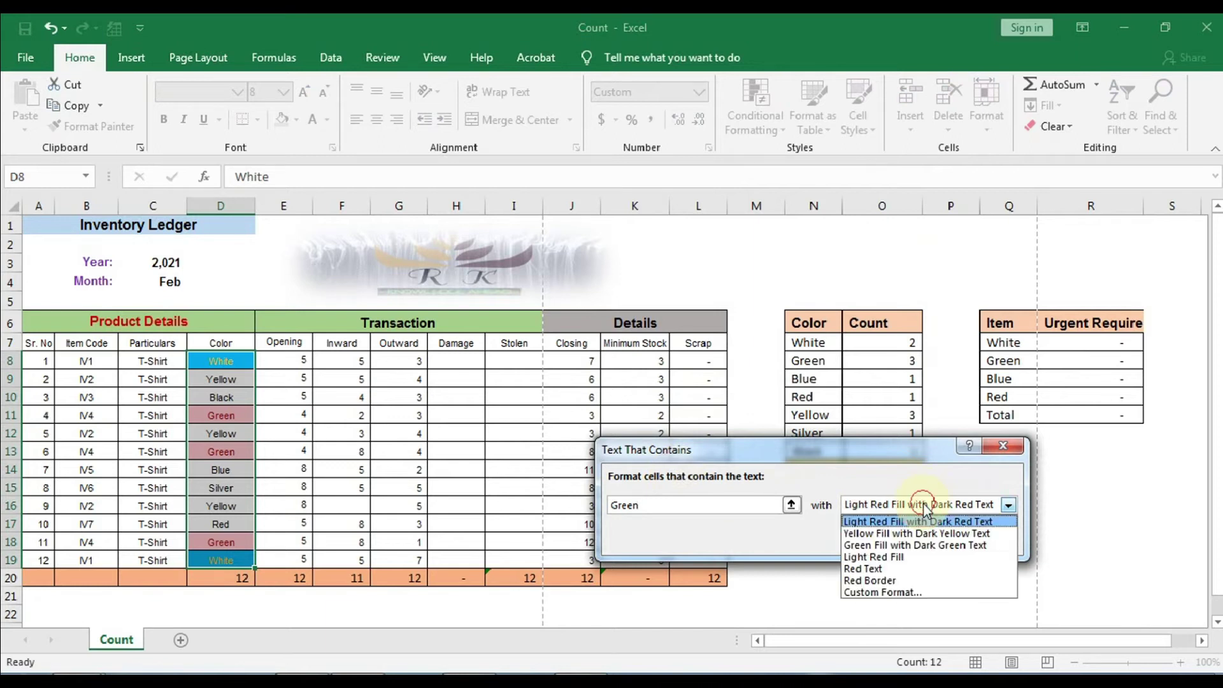
{"action": "left_click", "coordinate": [876, 544]}
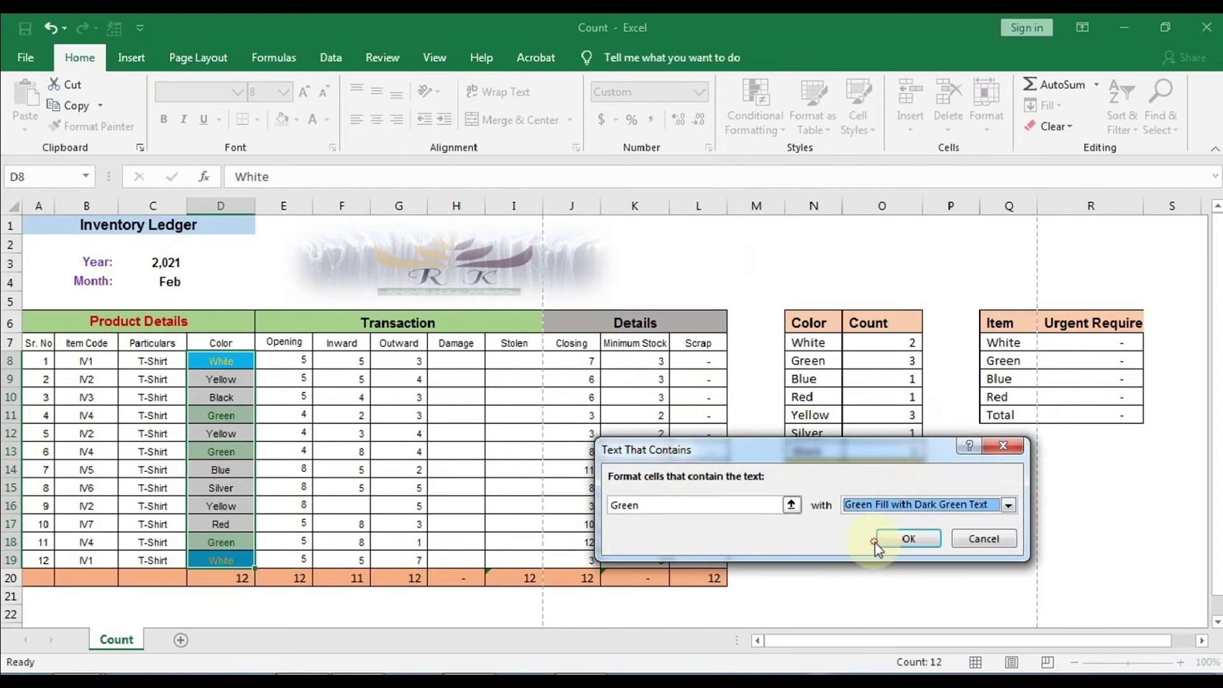
{"action": "left_click", "coordinate": [917, 538]}
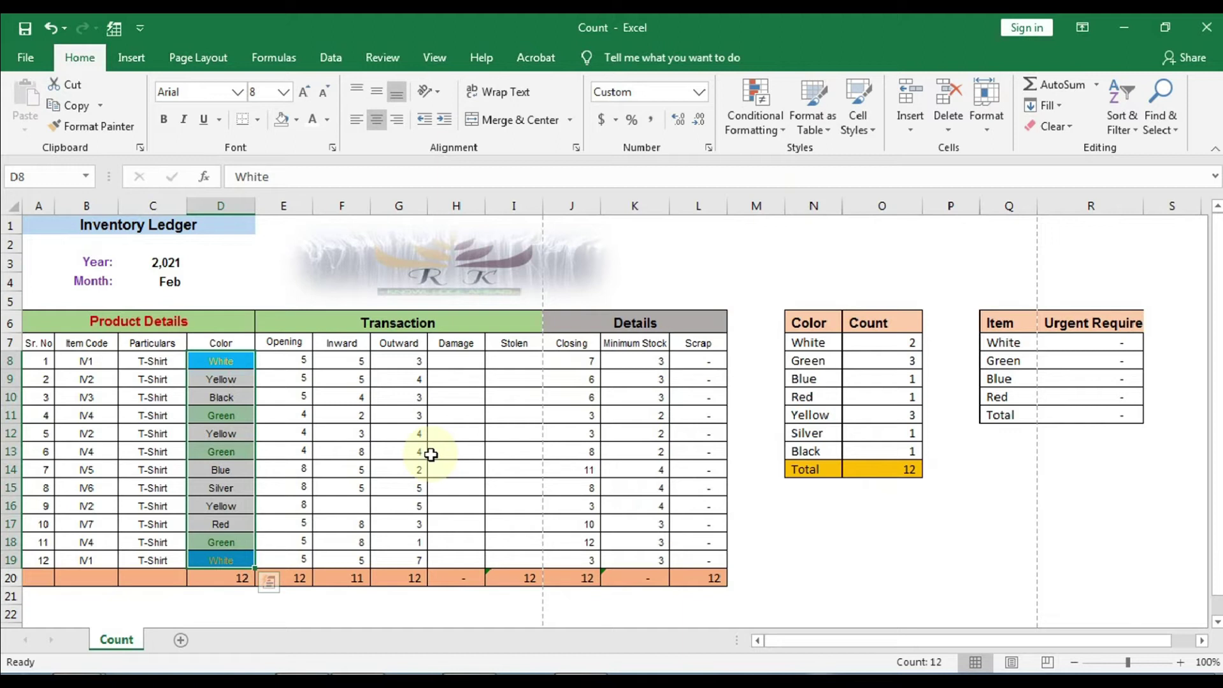
Start a Greater Than highlight rule on the Closing values (J8:J19) with a threshold of 5
{"action": "left_click", "coordinate": [783, 131]}
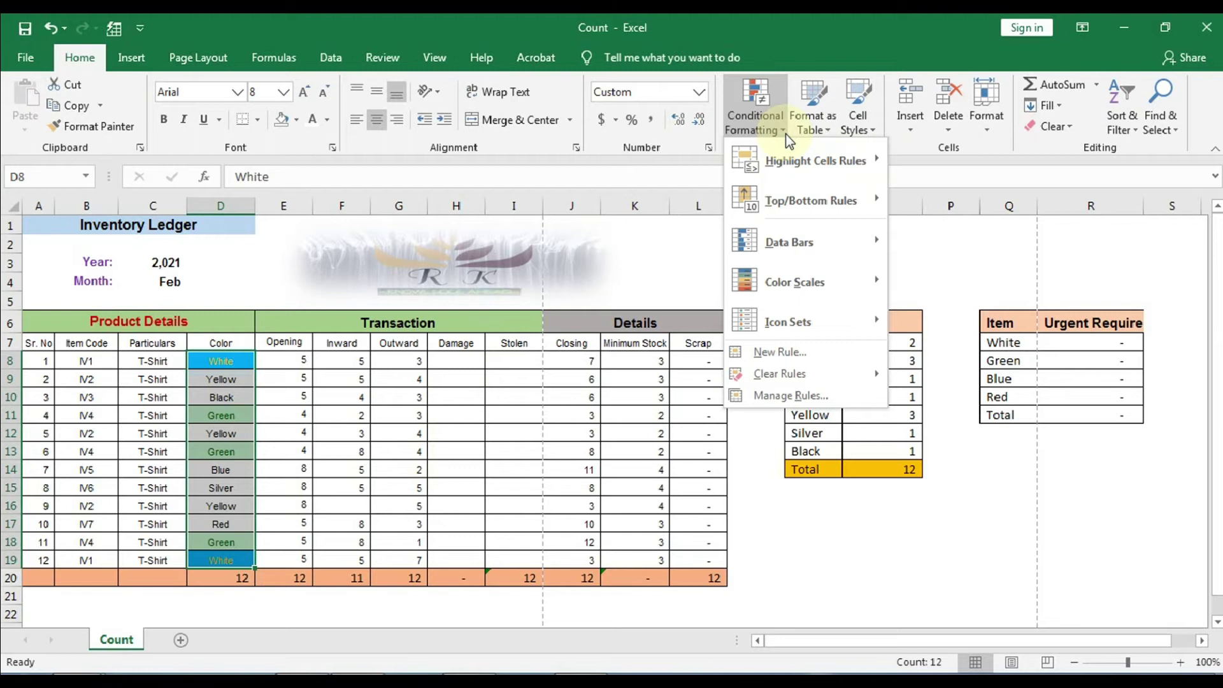
{"action": "left_click", "coordinate": [786, 135]}
{"action": "left_click", "coordinate": [769, 136]}
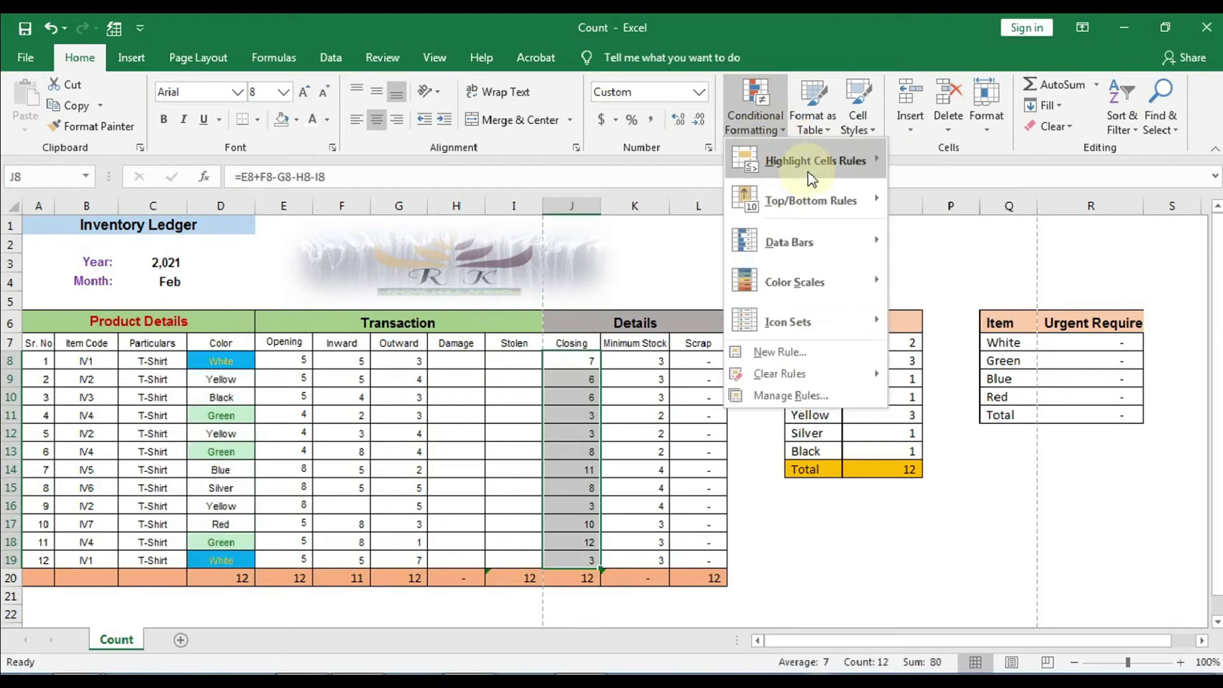
{"action": "mouse_move", "coordinate": [822, 160]}
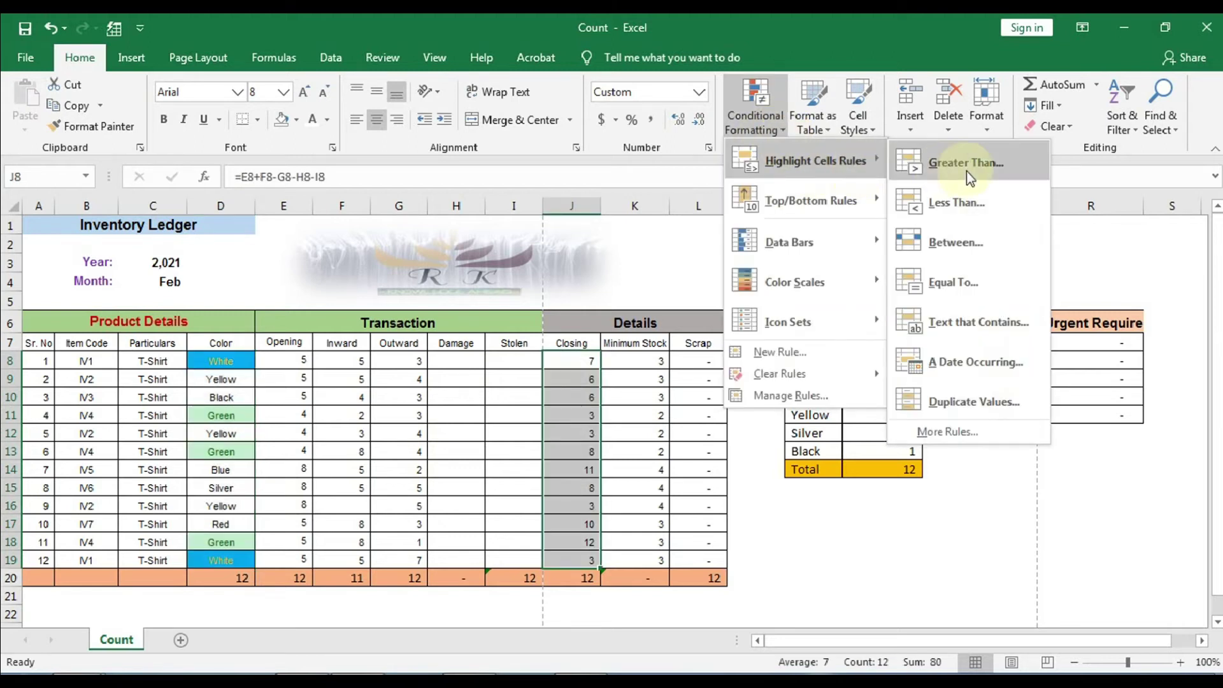
{"action": "left_click", "coordinate": [966, 164]}
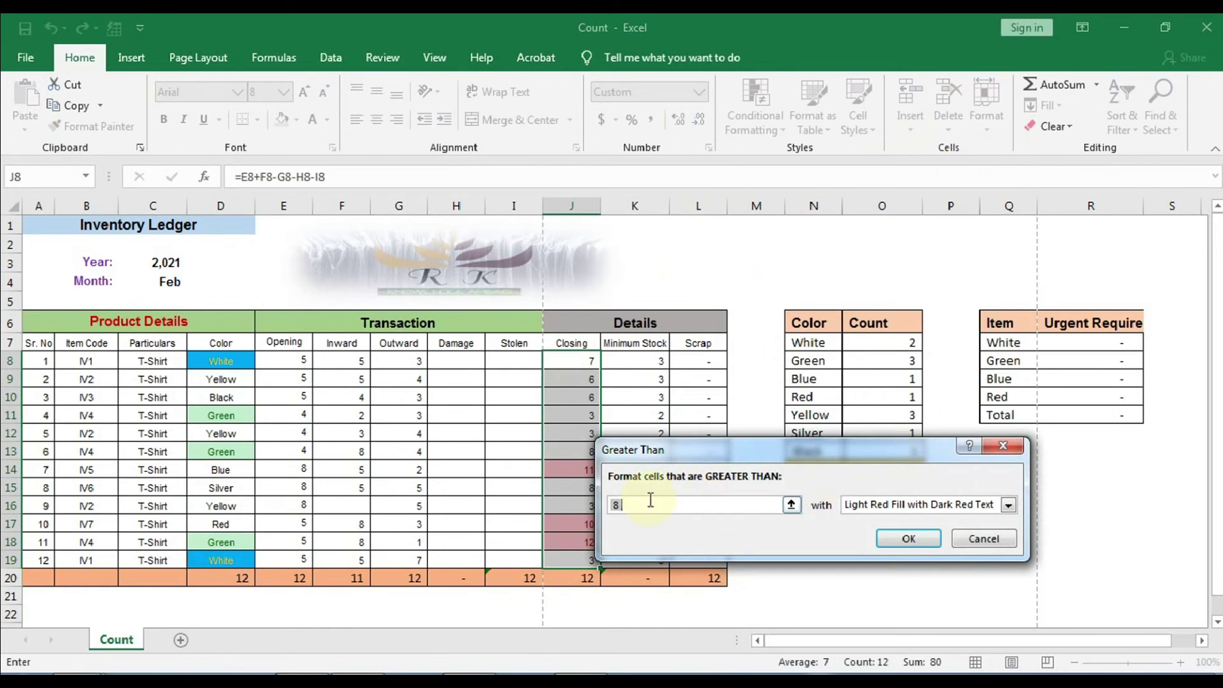
{"action": "type", "text": "5"}
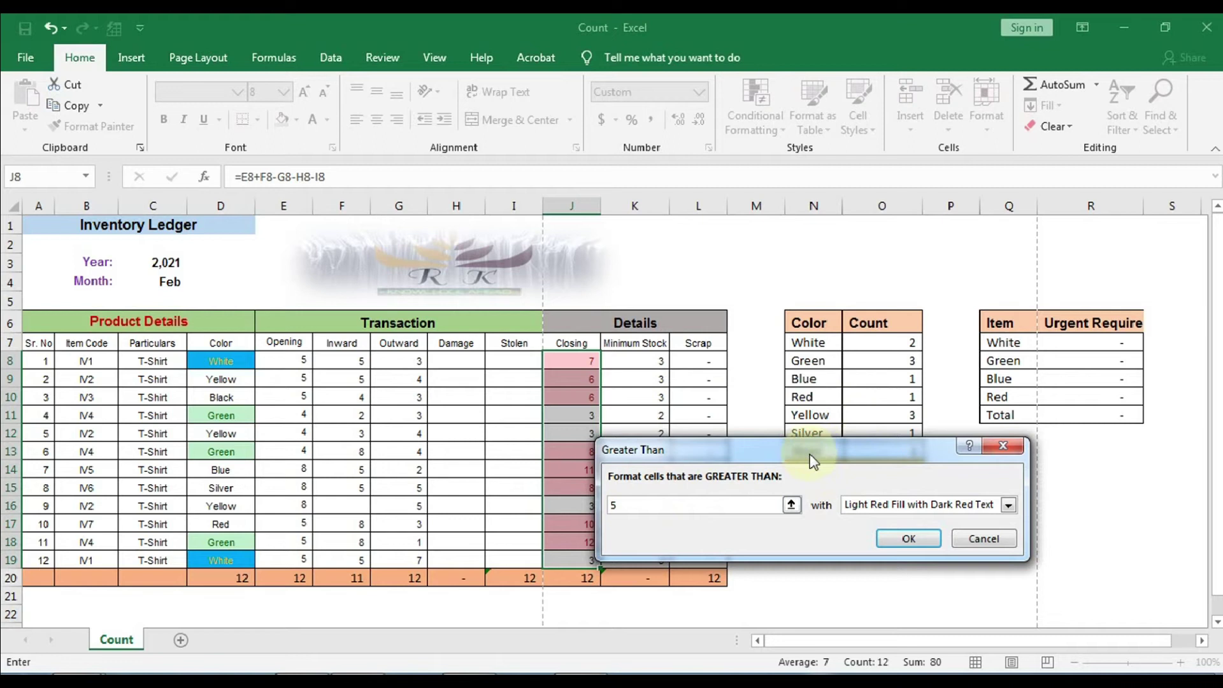
Clear the stray cell reference from the Greater Than threshold, keeping 5, and move the dialog clear of the ledger
{"action": "left_click", "coordinate": [881, 402]}
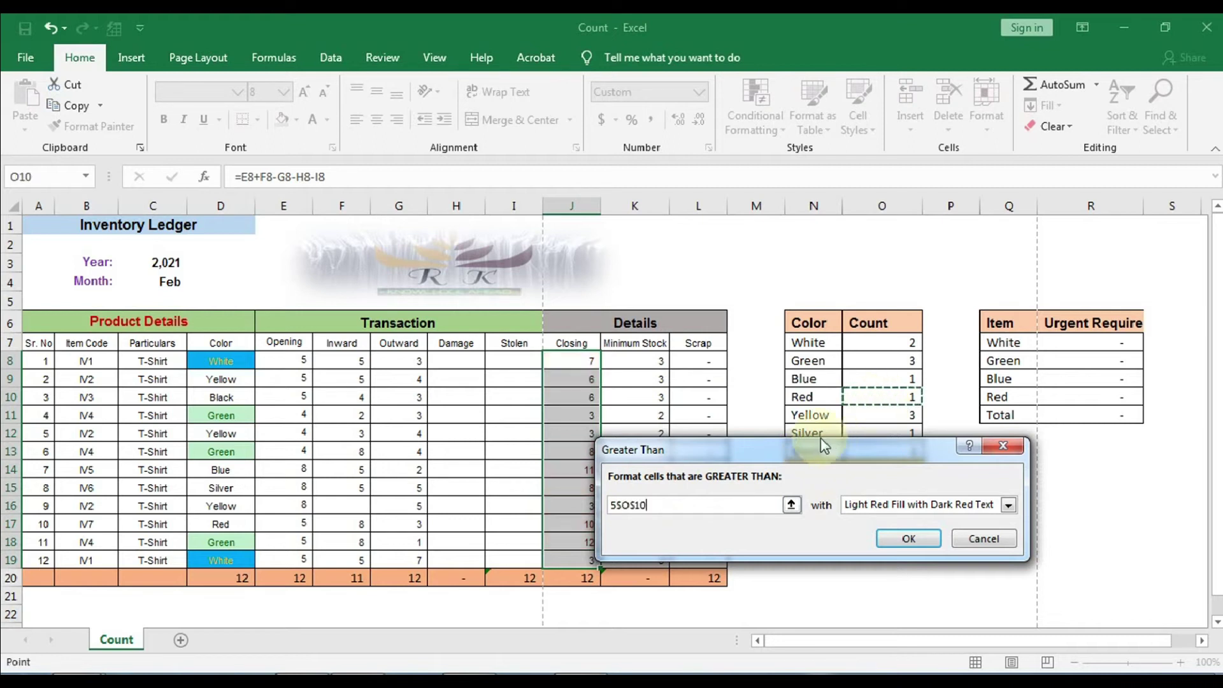
{"action": "key", "text": "BackSpace"}
{"action": "key", "text": "BackSpace"}
{"action": "key", "text": "BackSpace"}
{"action": "key", "text": "BackSpace"}
{"action": "key", "text": "BackSpace"}
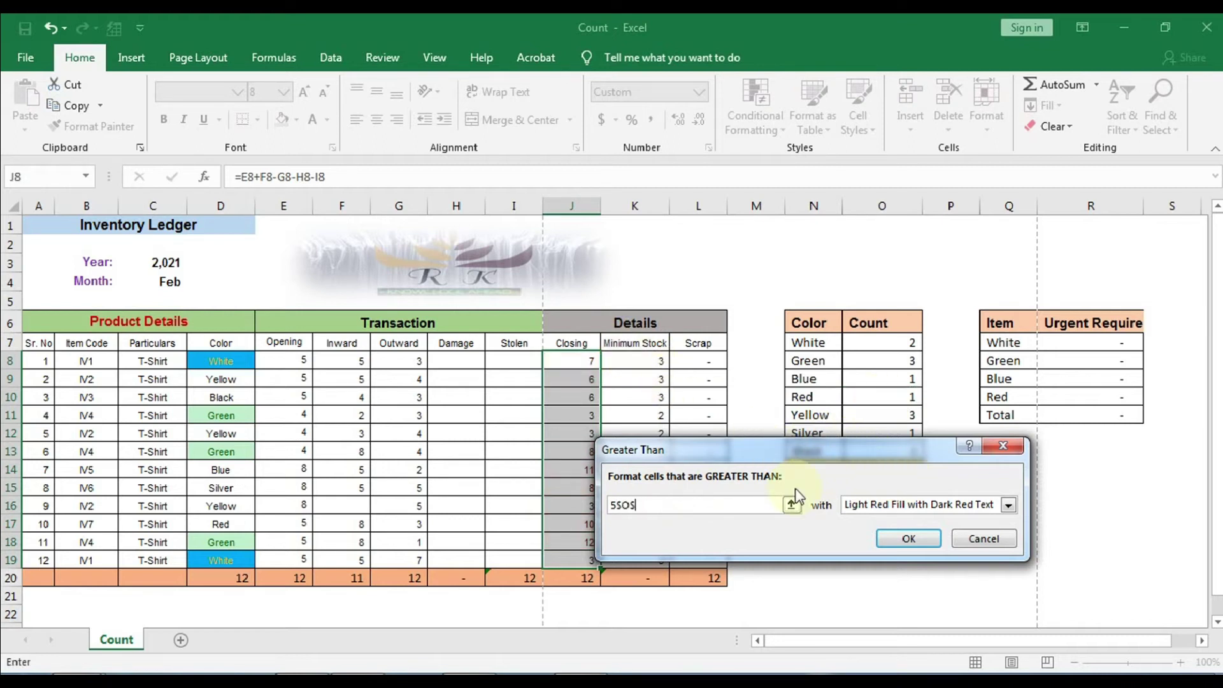
{"action": "left_click_drag", "start_coordinate": [777, 456], "coordinate": [878, 265]}
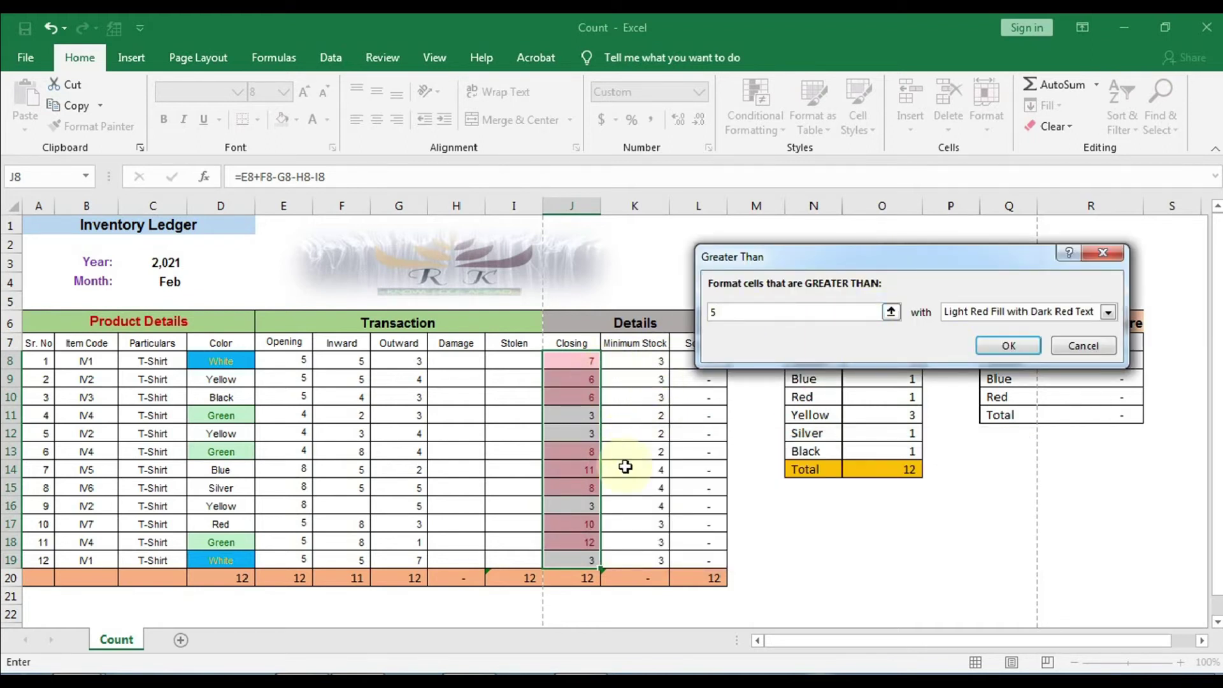
Preview Green Fill with Dark Green Text for Closing values greater than 5, and cancel the rule
{"action": "left_click", "coordinate": [1054, 312]}
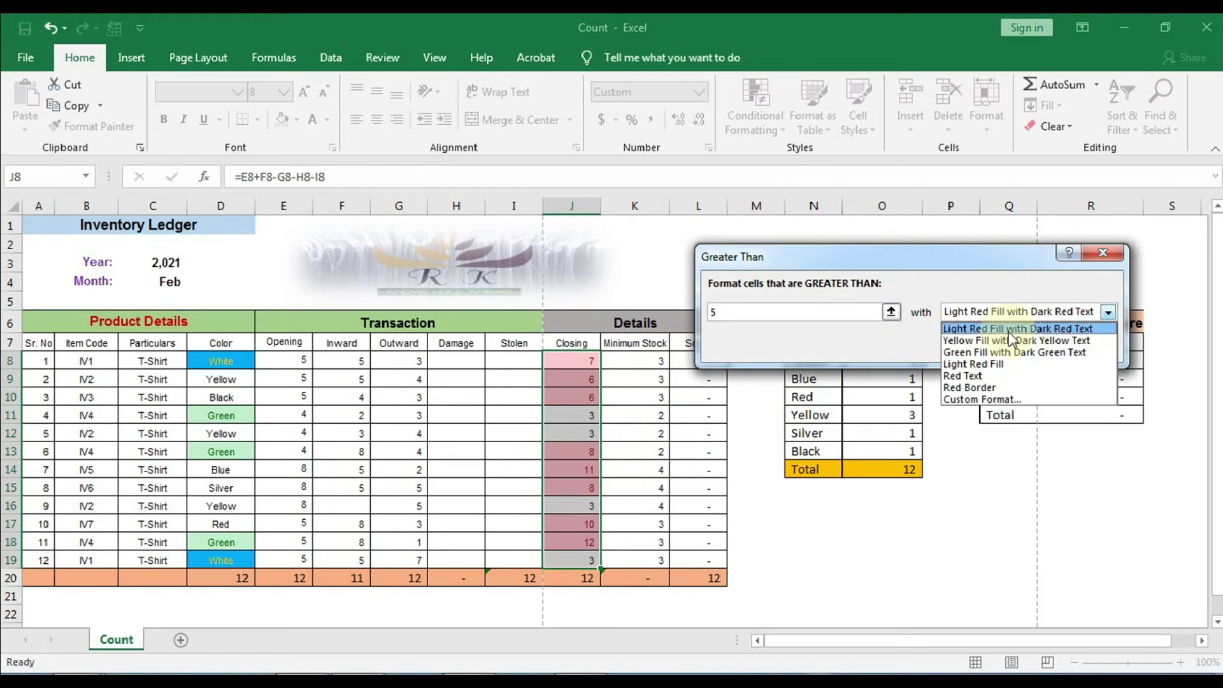
{"action": "left_click", "coordinate": [977, 354]}
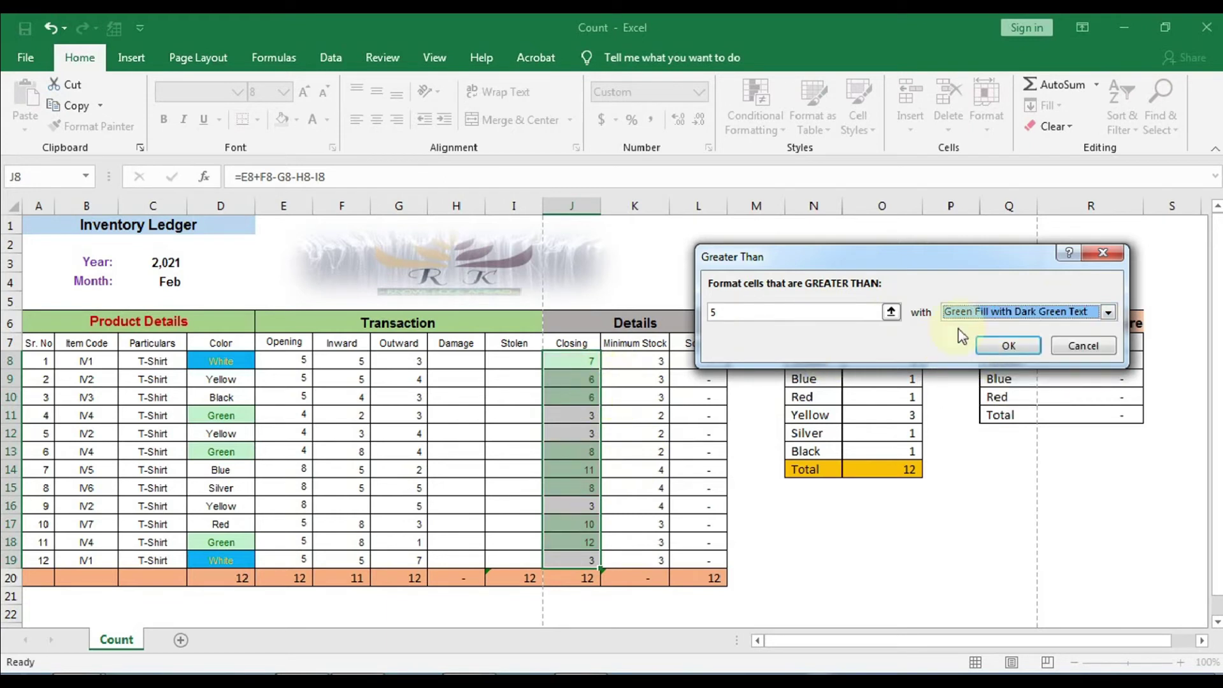
{"action": "left_click", "coordinate": [1086, 346]}
Try a Less Than rule with a threshold of 4 on the Closing values, and cancel it
{"action": "left_click", "coordinate": [778, 132]}
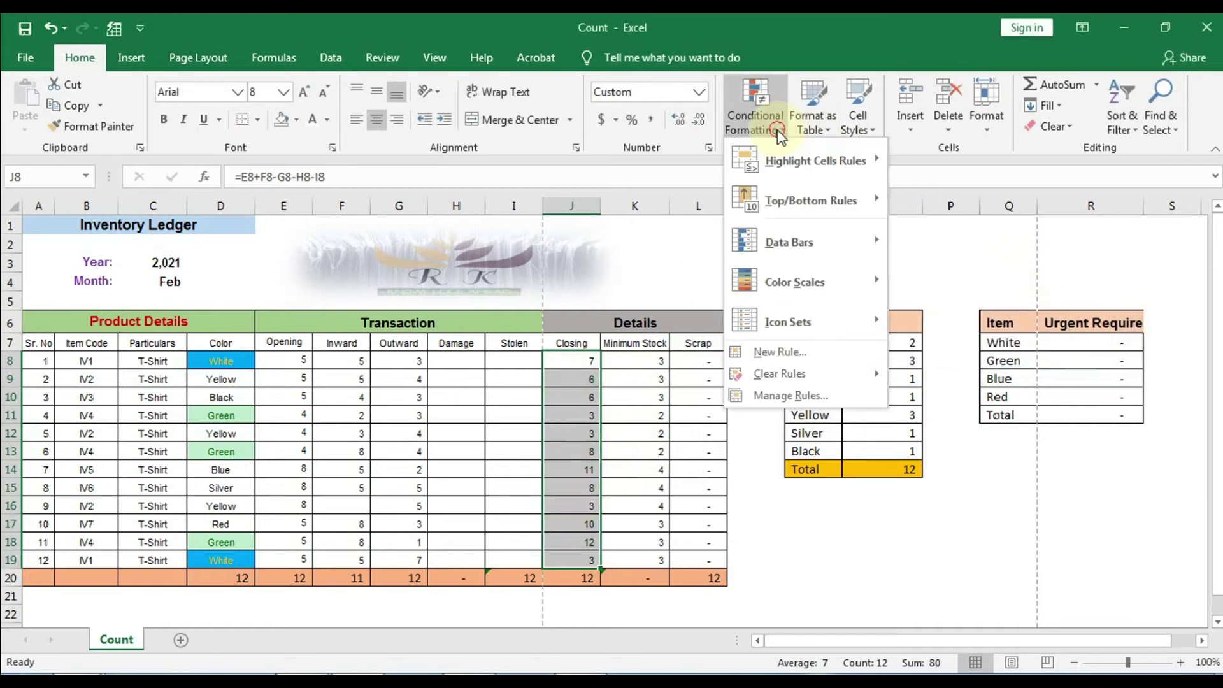
{"action": "mouse_move", "coordinate": [830, 163]}
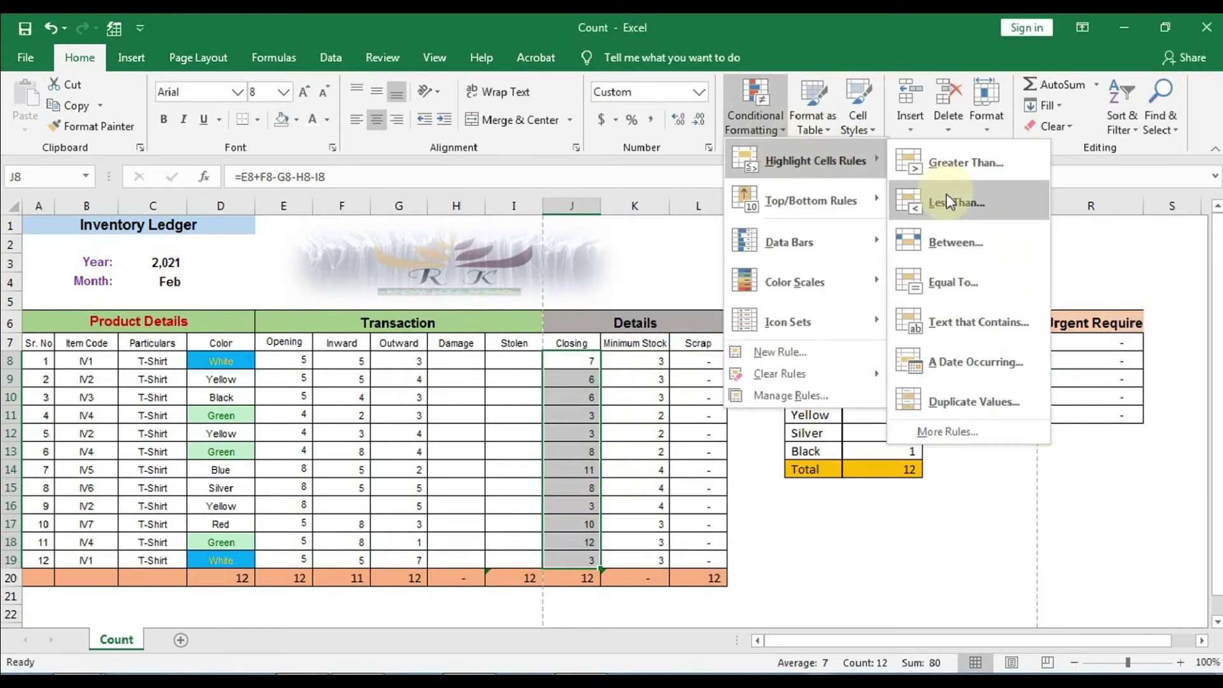
{"action": "left_click", "coordinate": [949, 202]}
{"action": "type", "text": "8"}
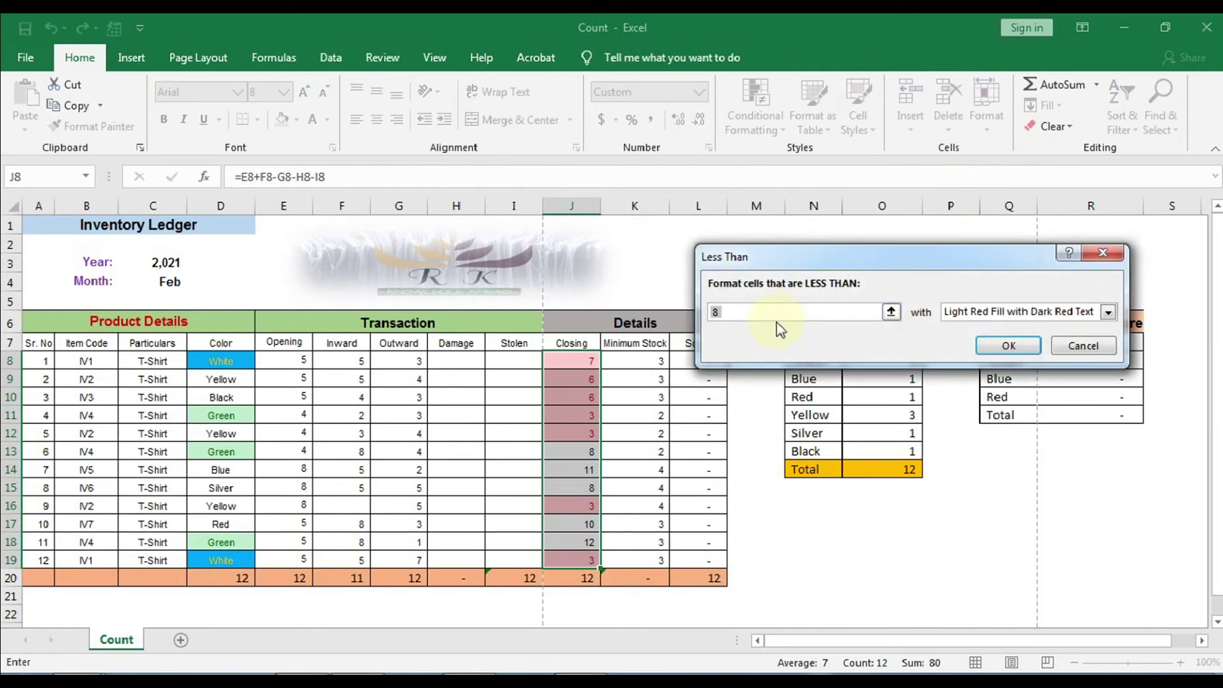
{"action": "type", "text": "4"}
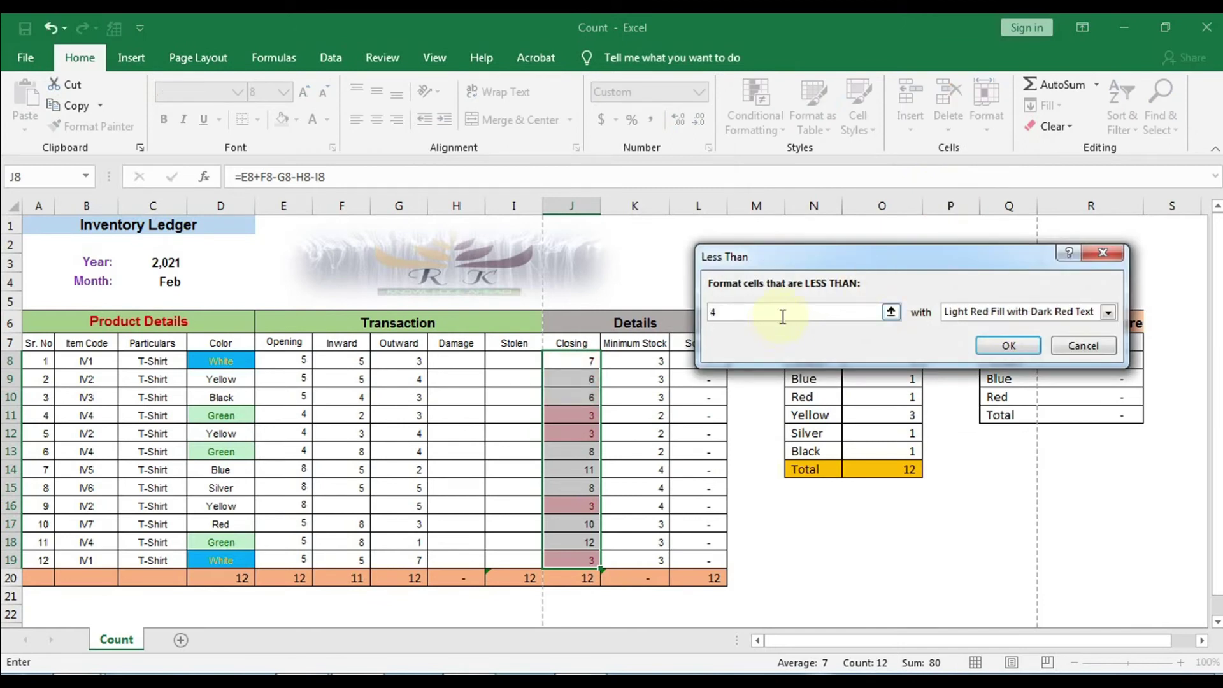
{"action": "left_click", "coordinate": [1081, 346]}
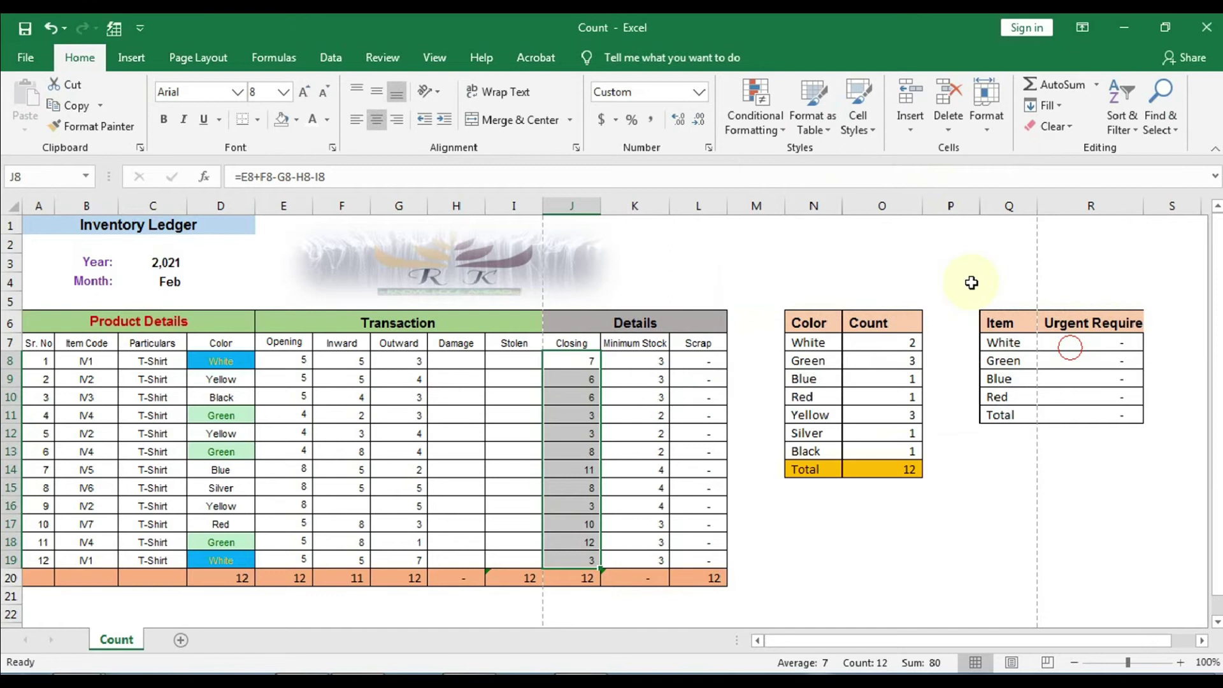
Start a Between rule on the Closing values with limits of 3 and 5
{"action": "left_click", "coordinate": [771, 135]}
{"action": "mouse_move", "coordinate": [815, 163]}
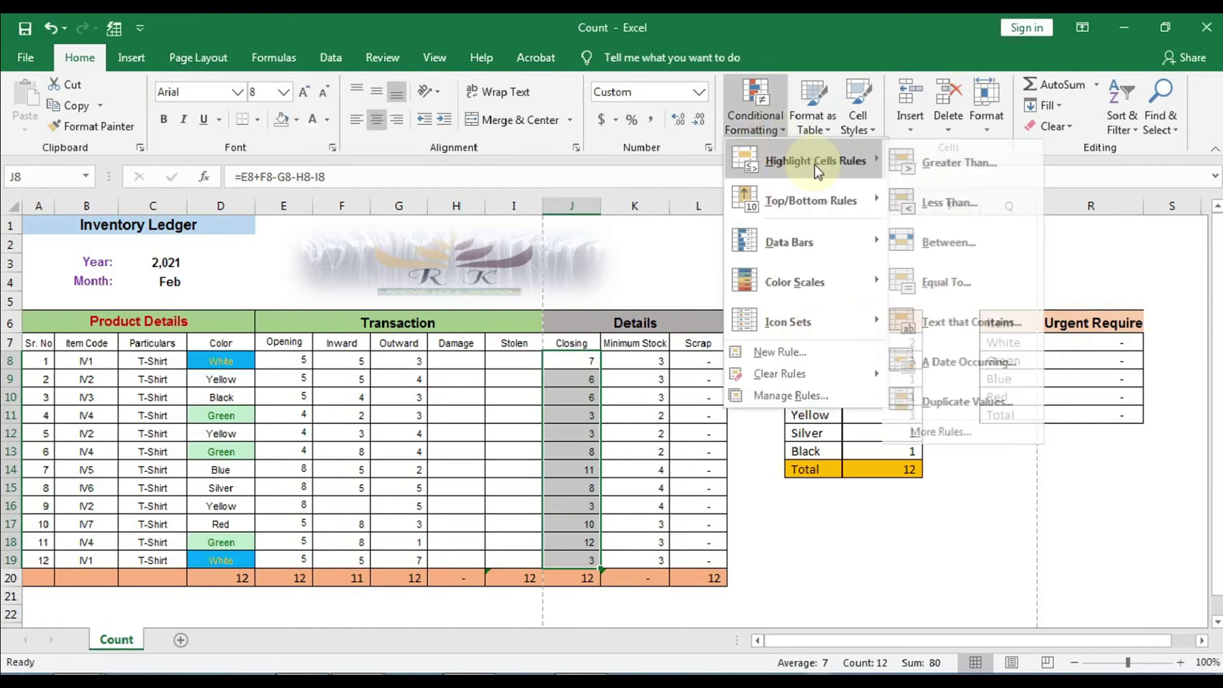
{"action": "left_click", "coordinate": [955, 243]}
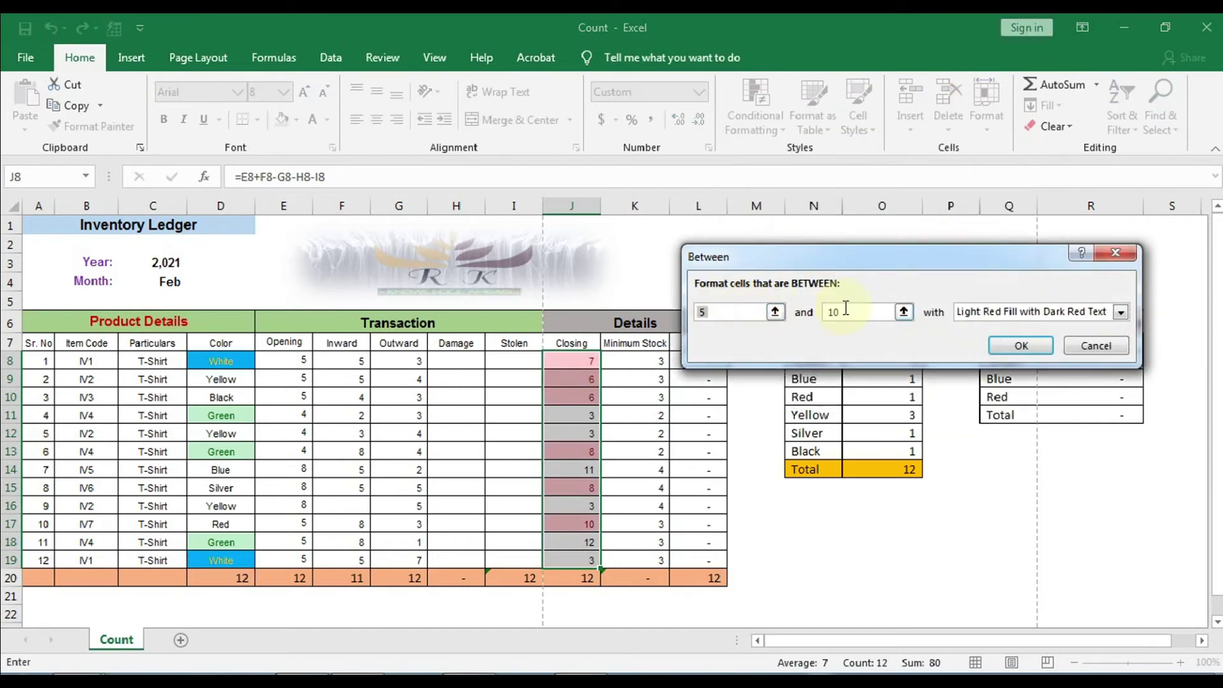
{"action": "left_click", "coordinate": [713, 310]}
{"action": "key", "text": "BackSpace"}
{"action": "type", "text": "0"}
{"action": "key", "text": "BackSpace"}
{"action": "key", "text": "BackSpace"}
{"action": "type", "text": "3"}
{"action": "key", "text": "Tab"}
{"action": "type", "text": "5"}
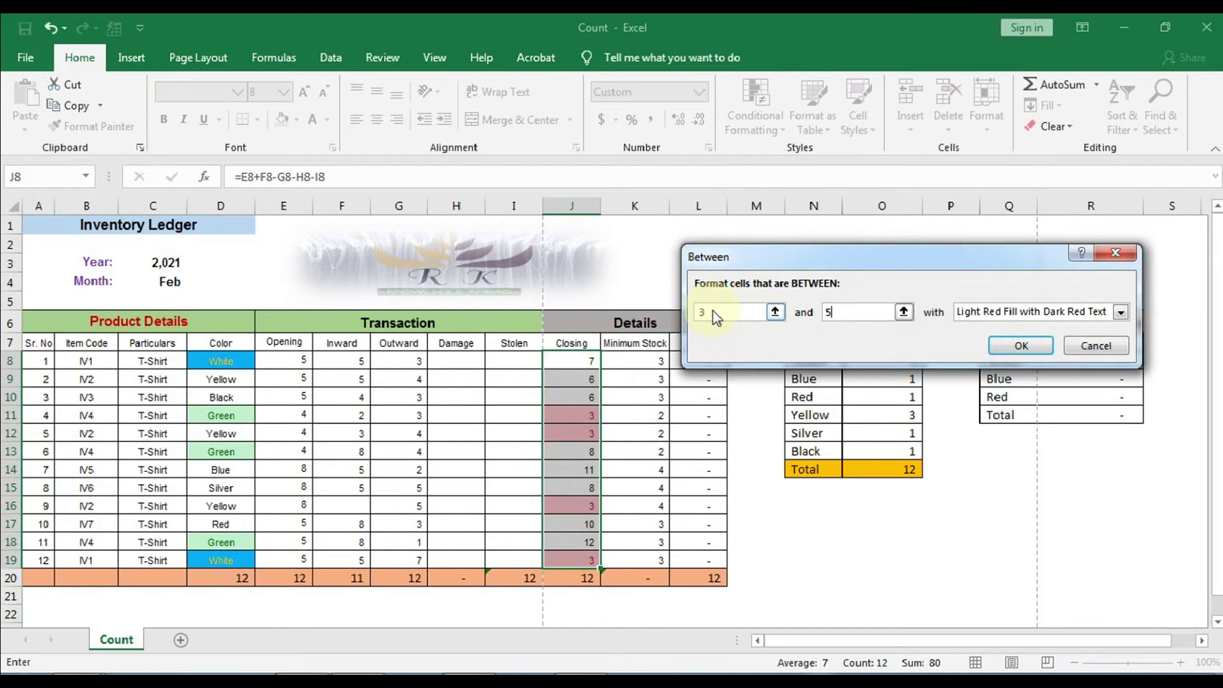
Set the Between rule's upper limit to 6, preview it with Red Text, and cancel the rule
{"action": "key", "text": "BackSpace"}
{"action": "type", "text": "6"}
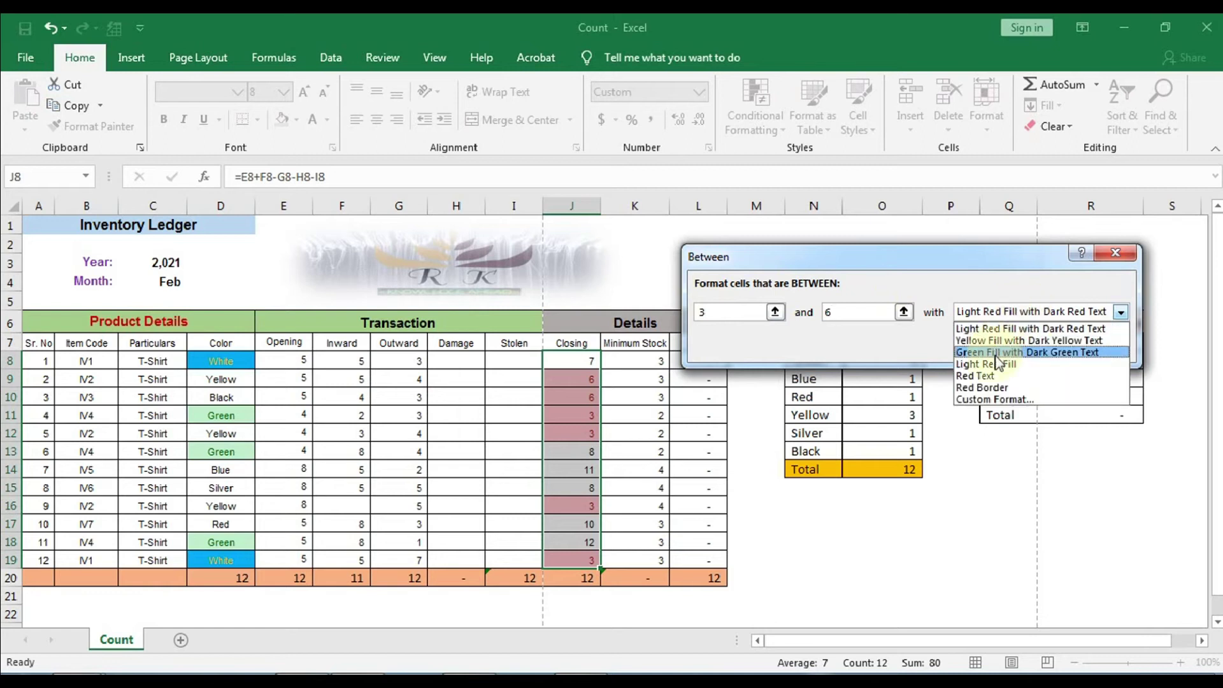
{"action": "left_click", "coordinate": [980, 375]}
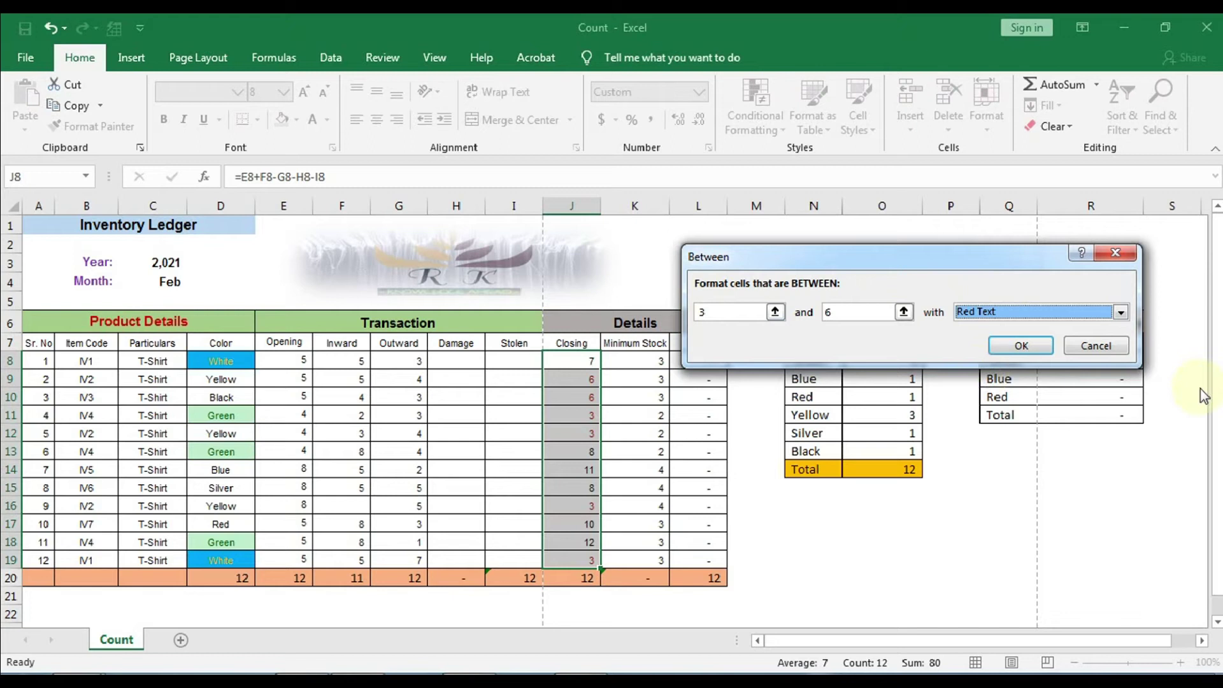
{"action": "left_click", "coordinate": [1121, 345]}
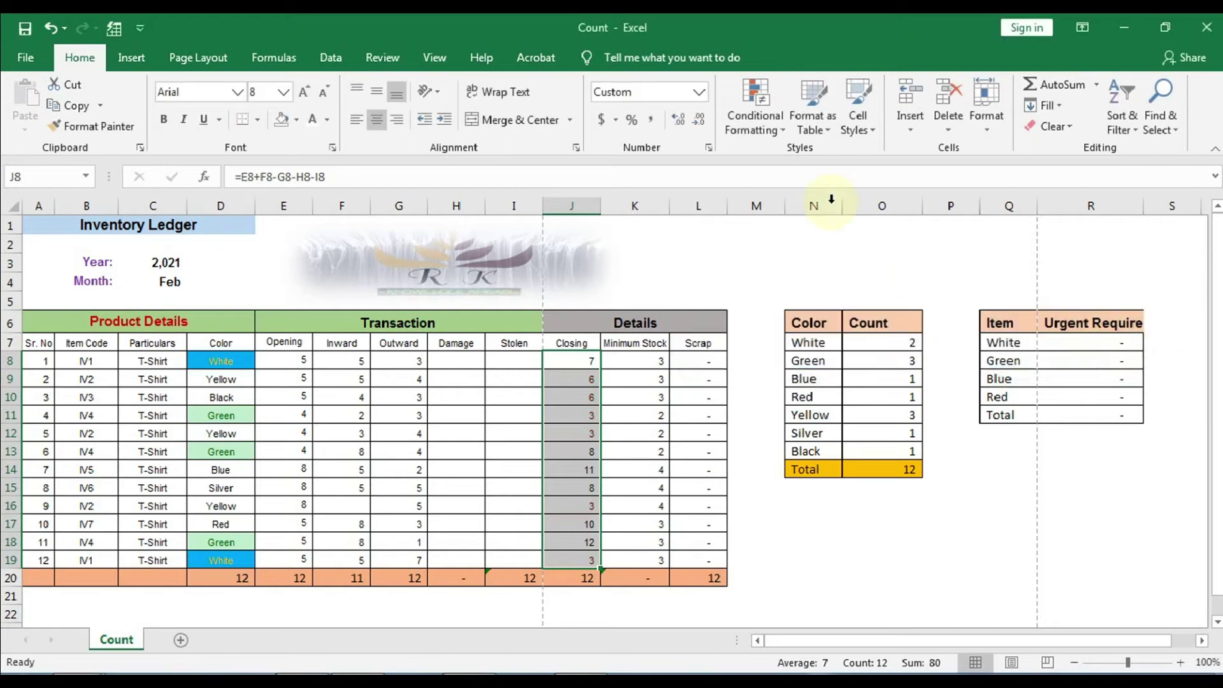
Preview an Equal To rule for 8 with Light Red Fill with Dark Red Text on the Closing values, and cancel it
{"action": "left_click", "coordinate": [770, 124]}
{"action": "mouse_move", "coordinate": [804, 148]}
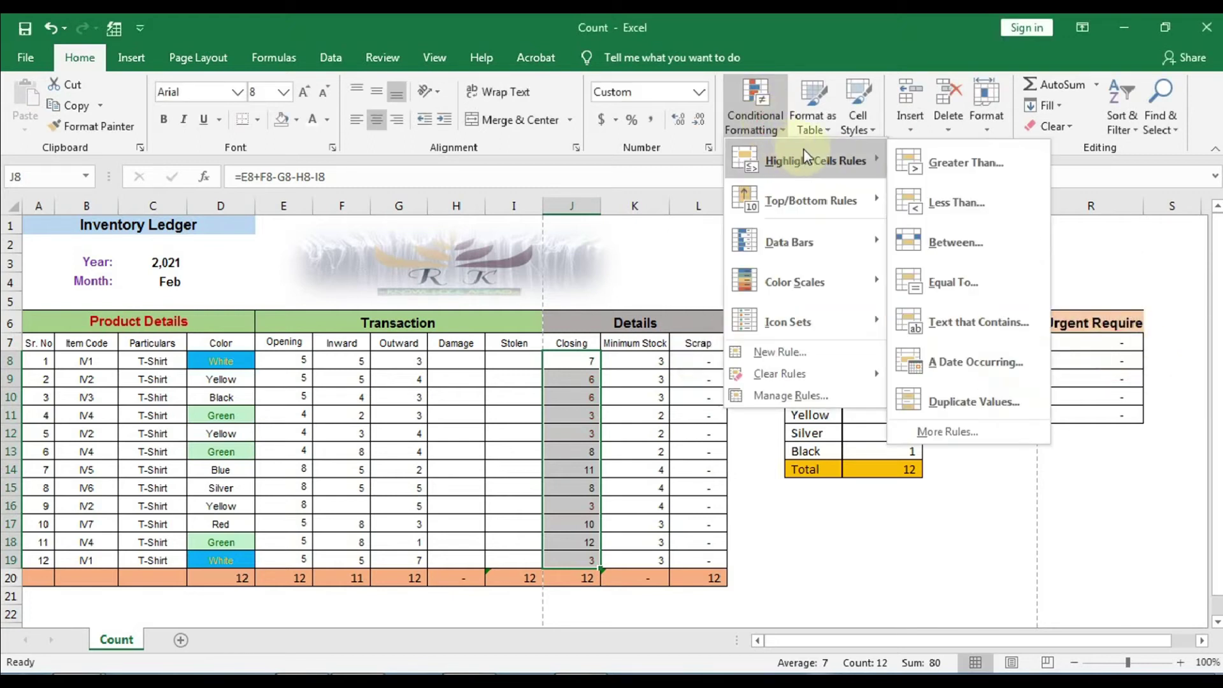
{"action": "left_click", "coordinate": [997, 294]}
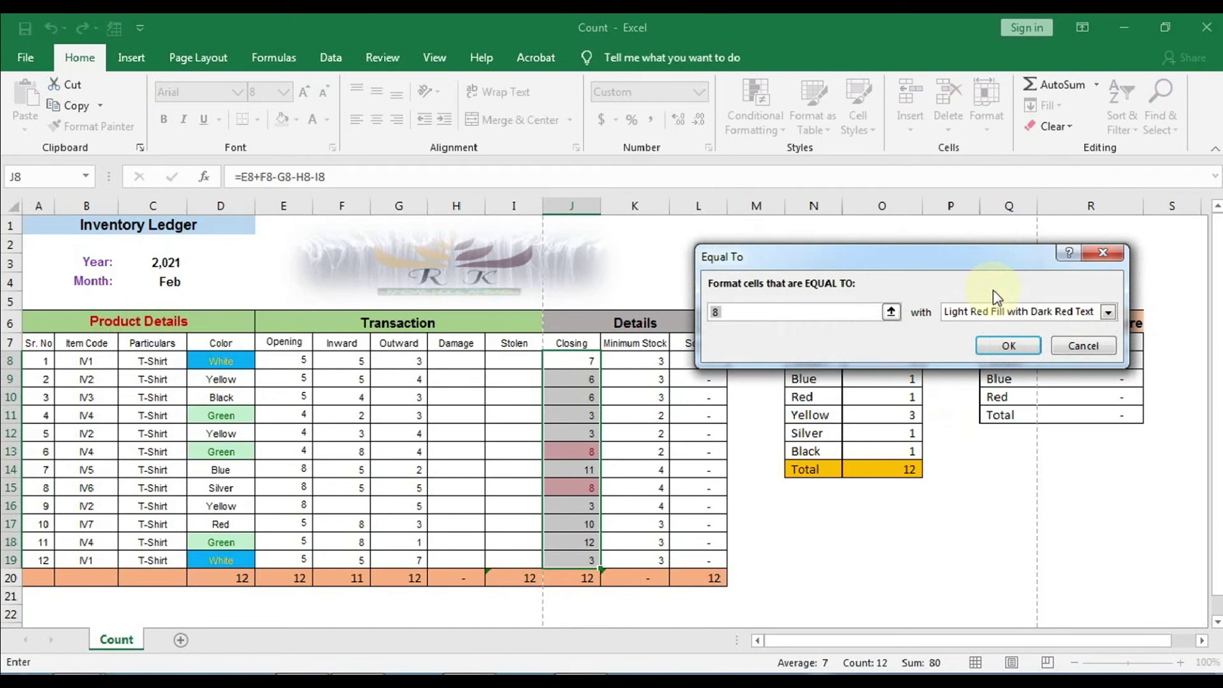
{"action": "left_click", "coordinate": [1083, 345]}
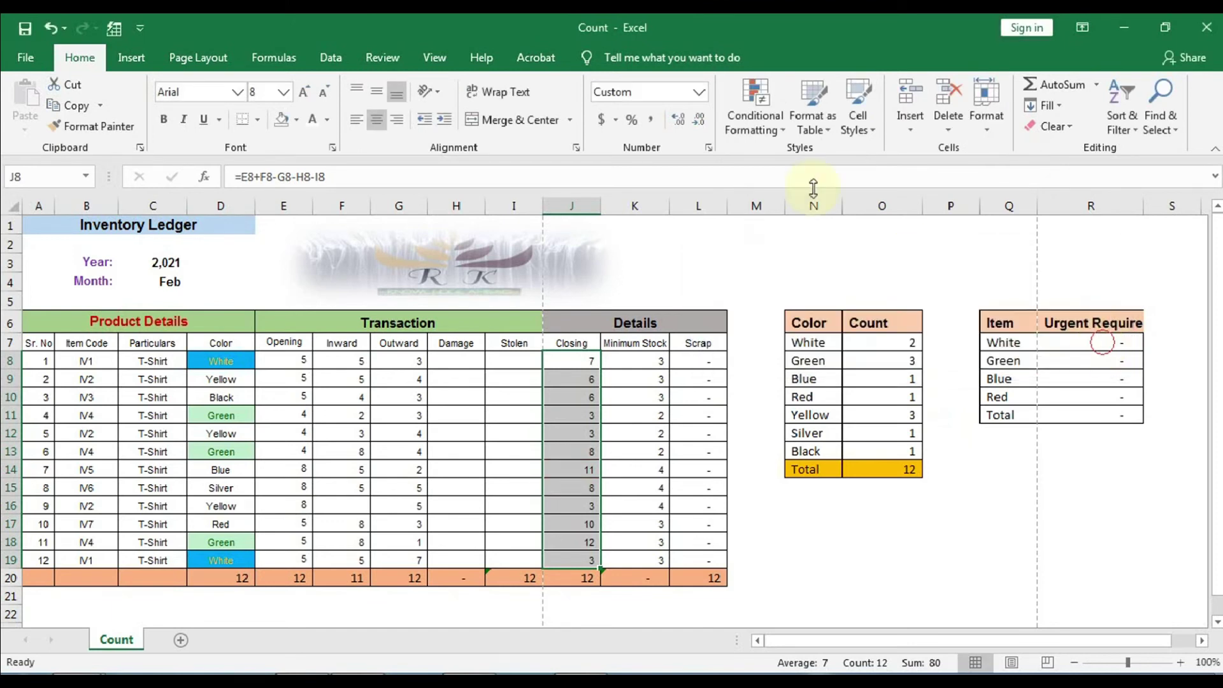
Try a Text That Contains rule for 5 on the Closing values, clear the text, and cancel the rule
{"action": "left_click", "coordinate": [774, 128]}
{"action": "mouse_move", "coordinate": [821, 160]}
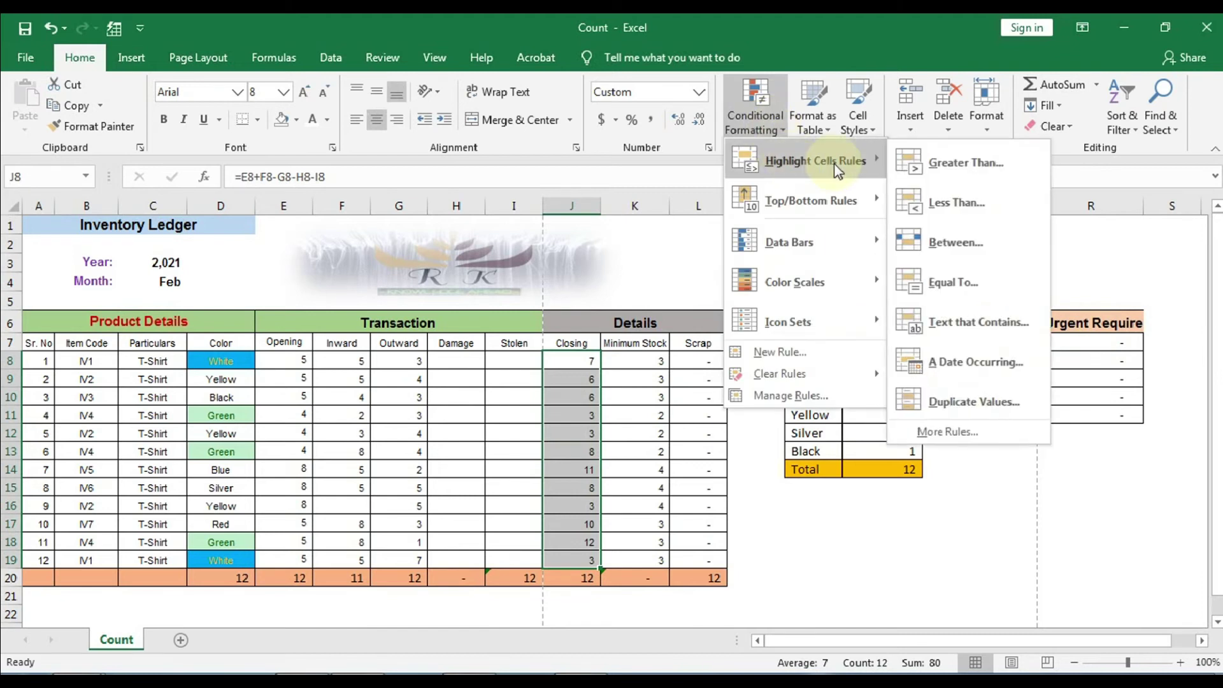
{"action": "left_click", "coordinate": [982, 318]}
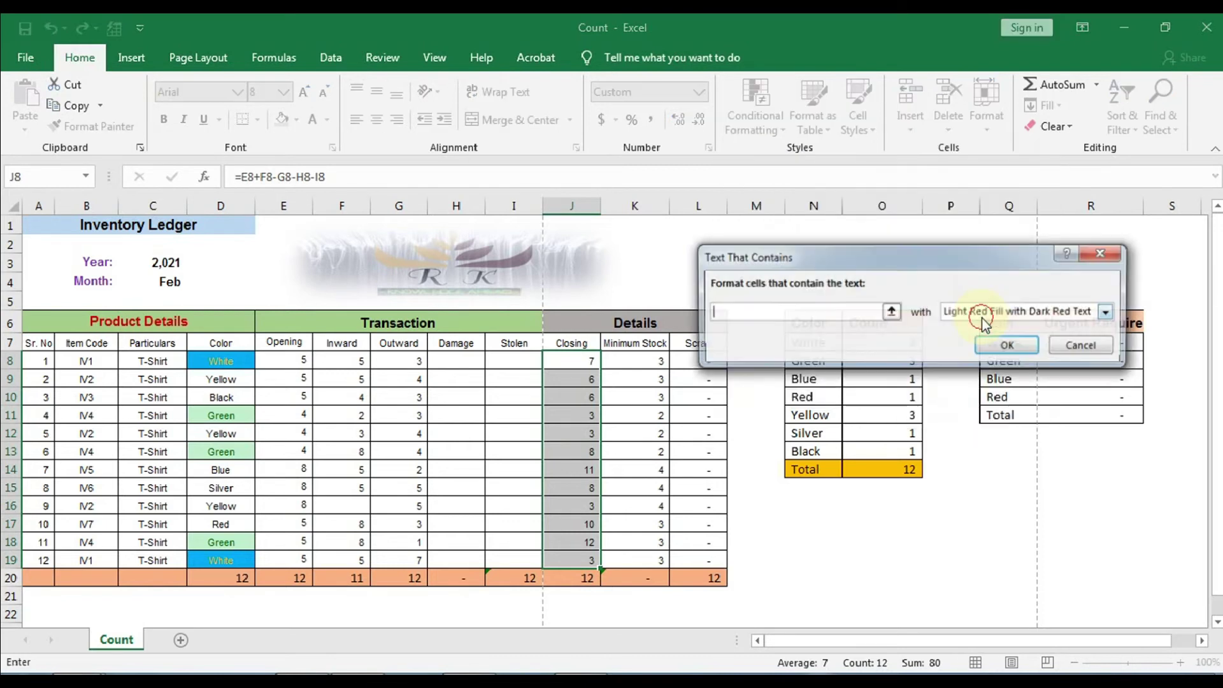
{"action": "type", "text": "5"}
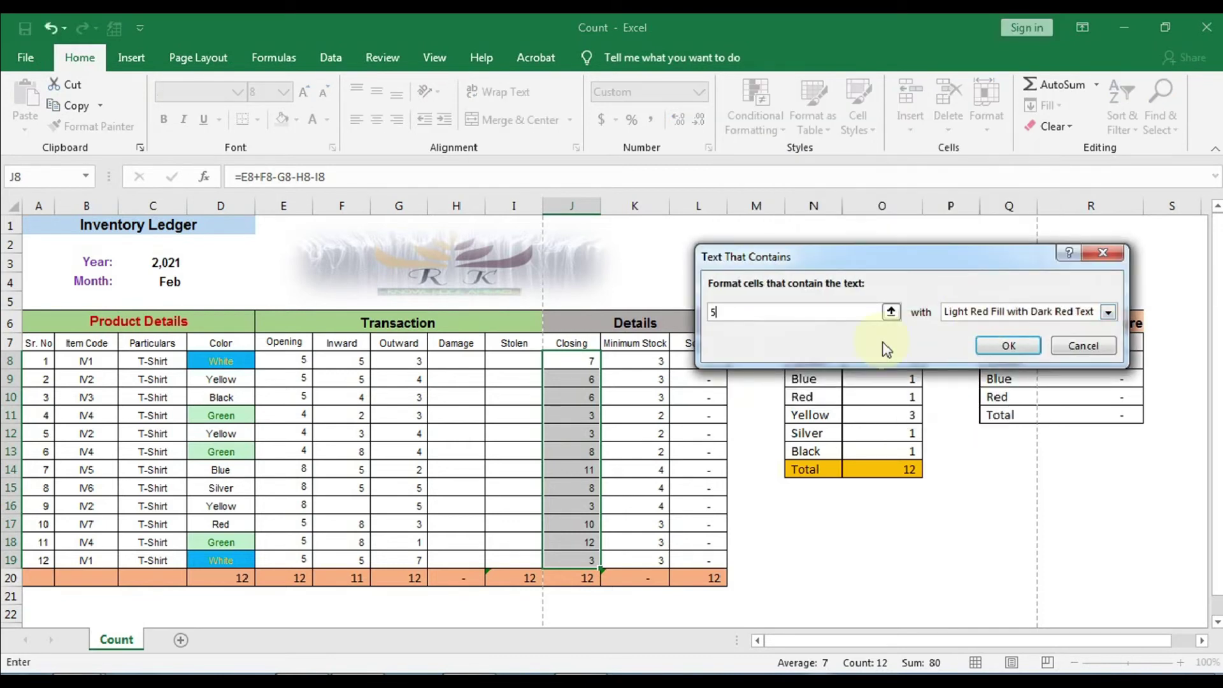
{"action": "key", "text": "BackSpace"}
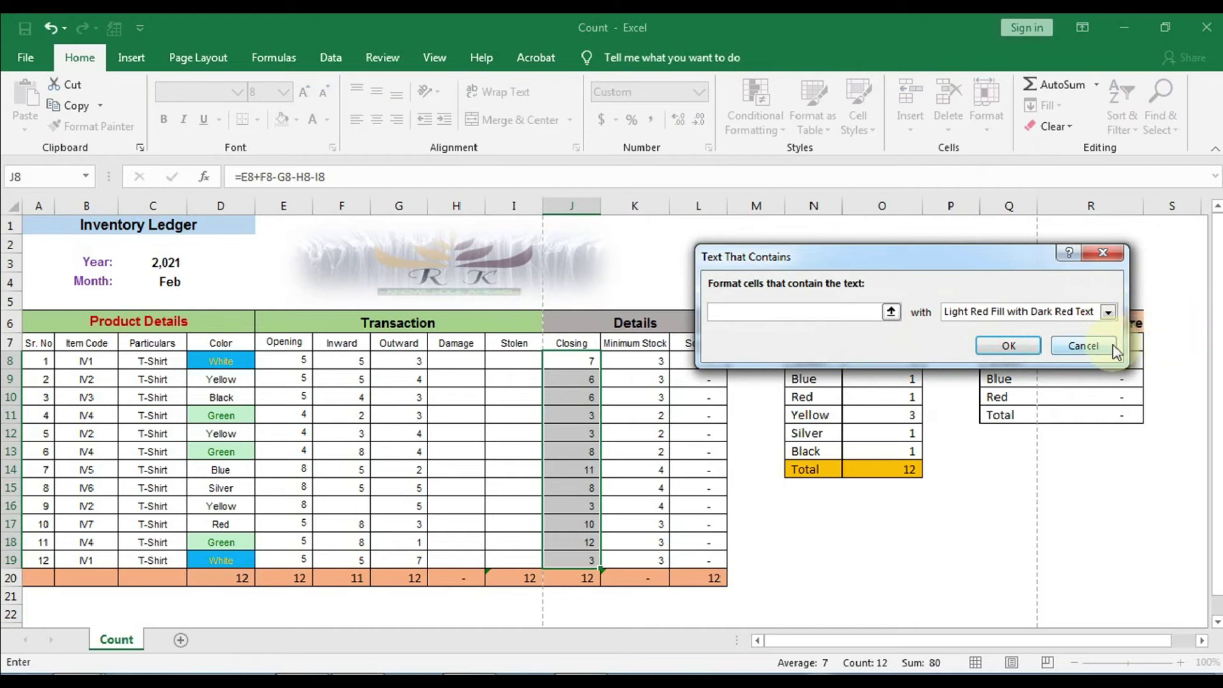
{"action": "left_click", "coordinate": [1083, 345]}
Review the date period choices of the A Date Occurring rule for the Closing values, and cancel it
{"action": "left_click", "coordinate": [784, 131]}
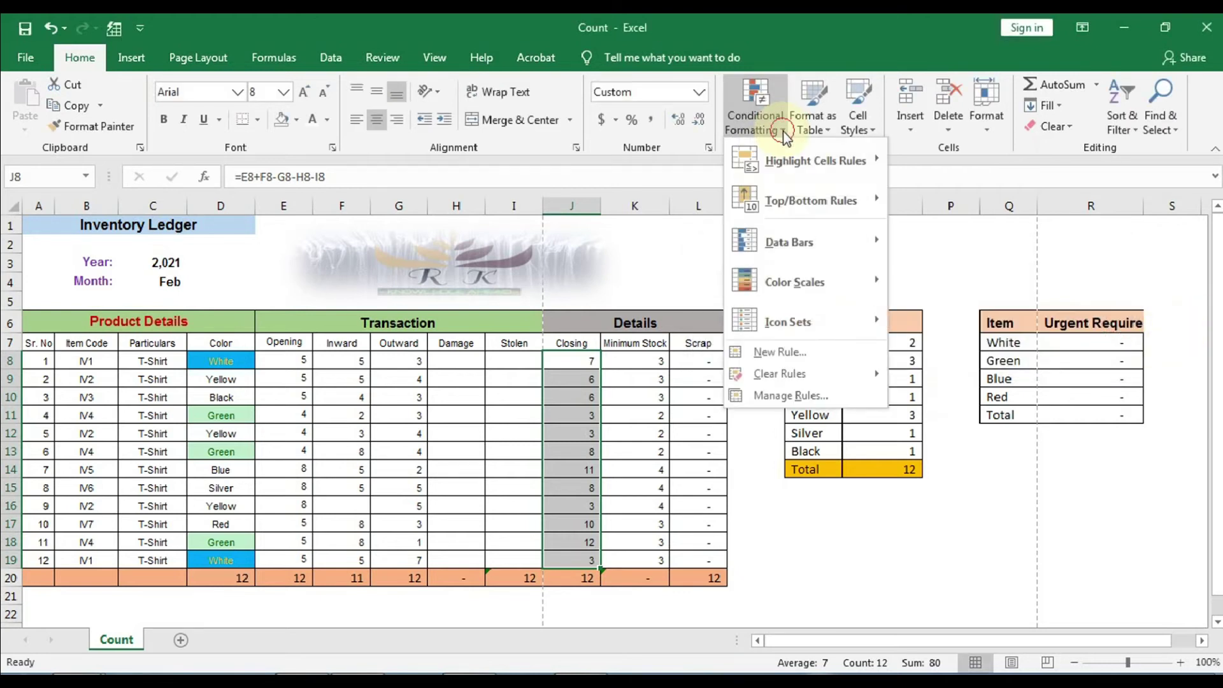
{"action": "mouse_move", "coordinate": [800, 167]}
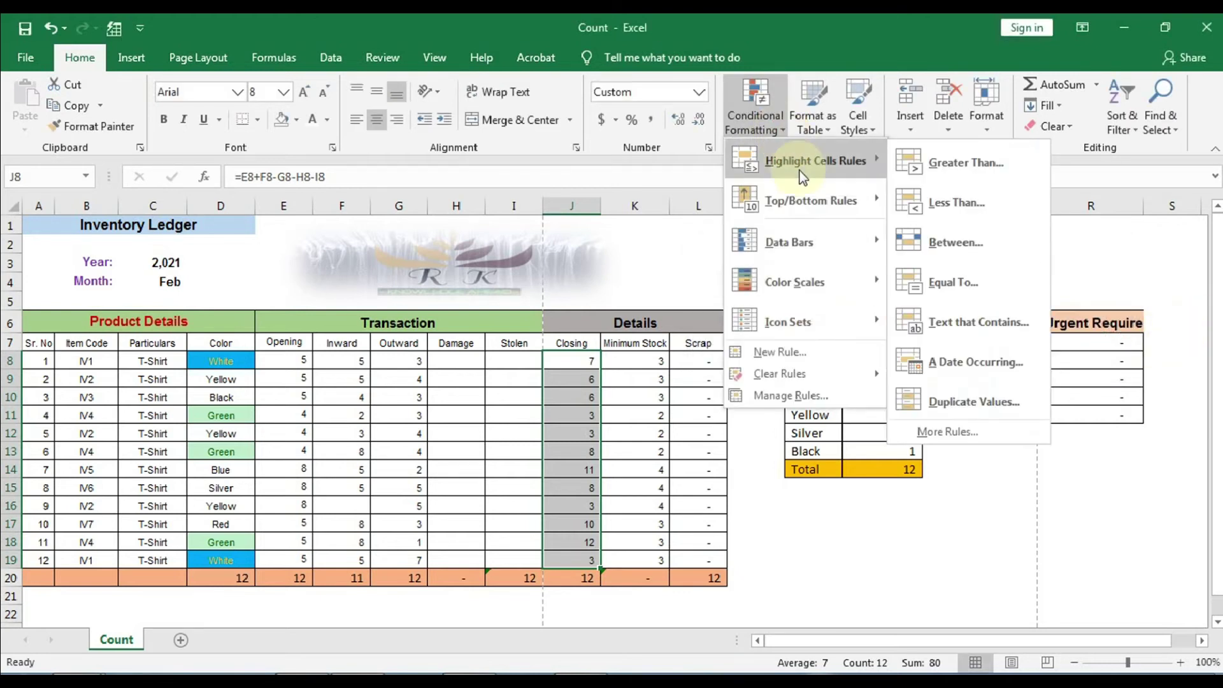
{"action": "left_click", "coordinate": [938, 360]}
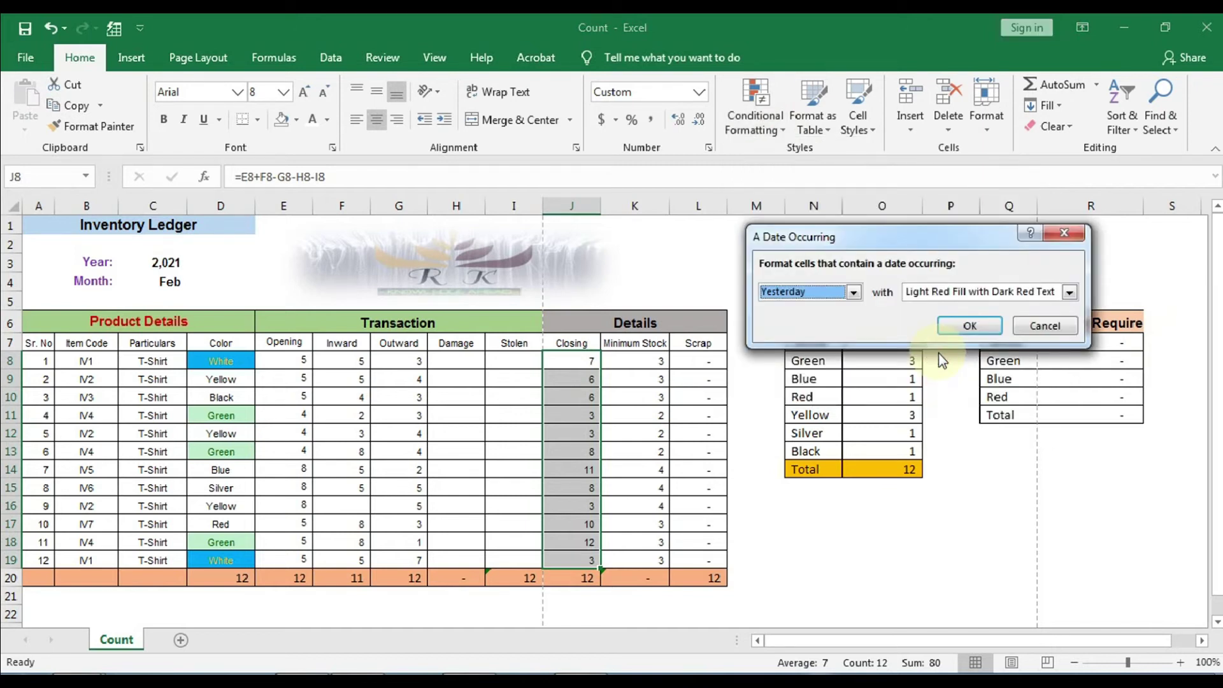
{"action": "left_click", "coordinate": [855, 292]}
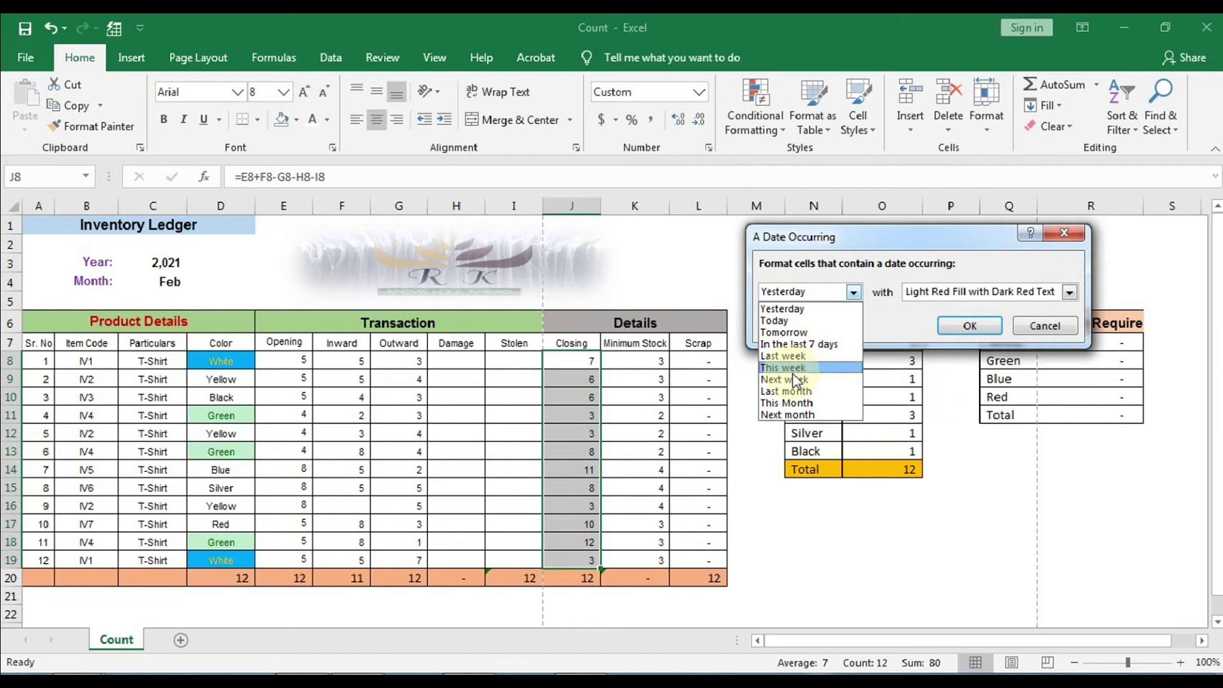
{"action": "left_click", "coordinate": [1038, 330]}
{"action": "left_click", "coordinate": [1041, 325]}
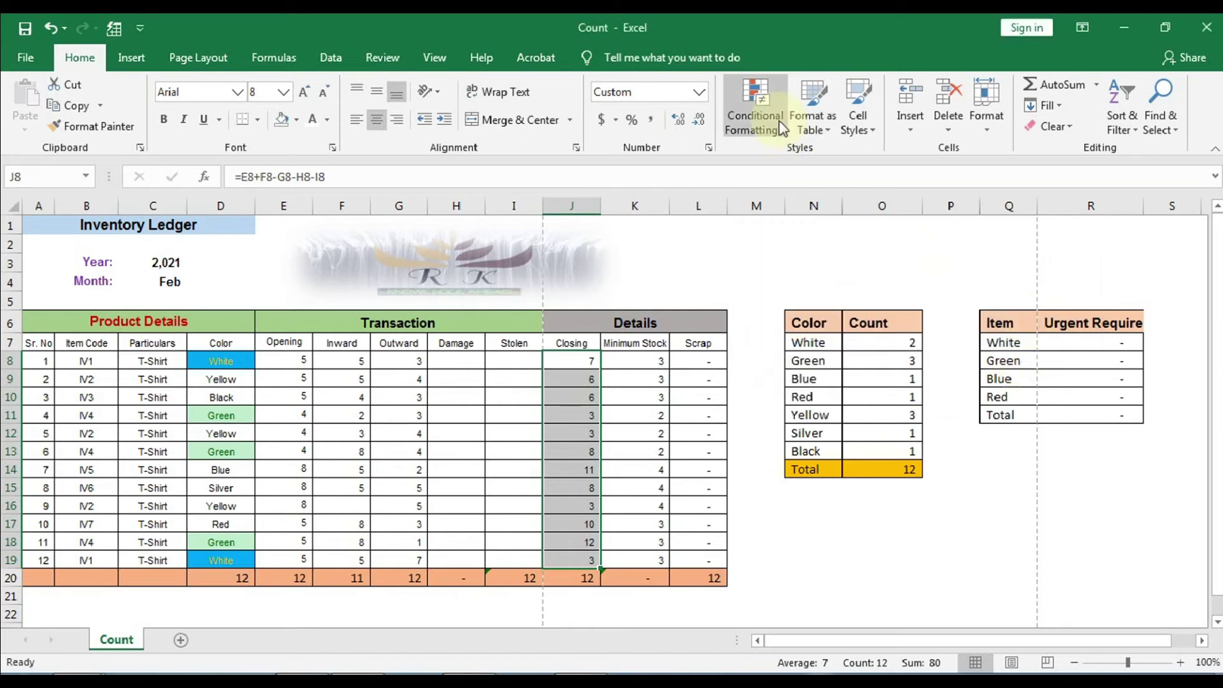
Preview a Duplicate Values rule with Light Red Fill with Dark Red Text on the Closing values, and cancel it
{"action": "left_click", "coordinate": [780, 131]}
{"action": "mouse_move", "coordinate": [815, 160]}
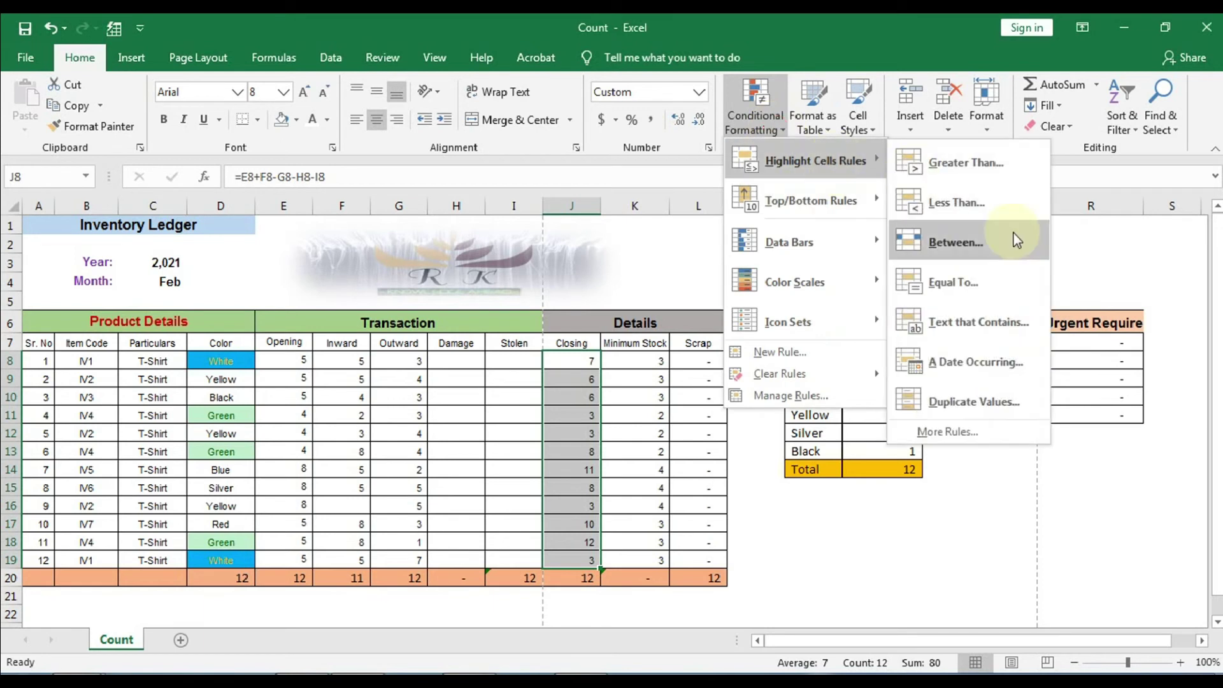
{"action": "left_click", "coordinate": [955, 398]}
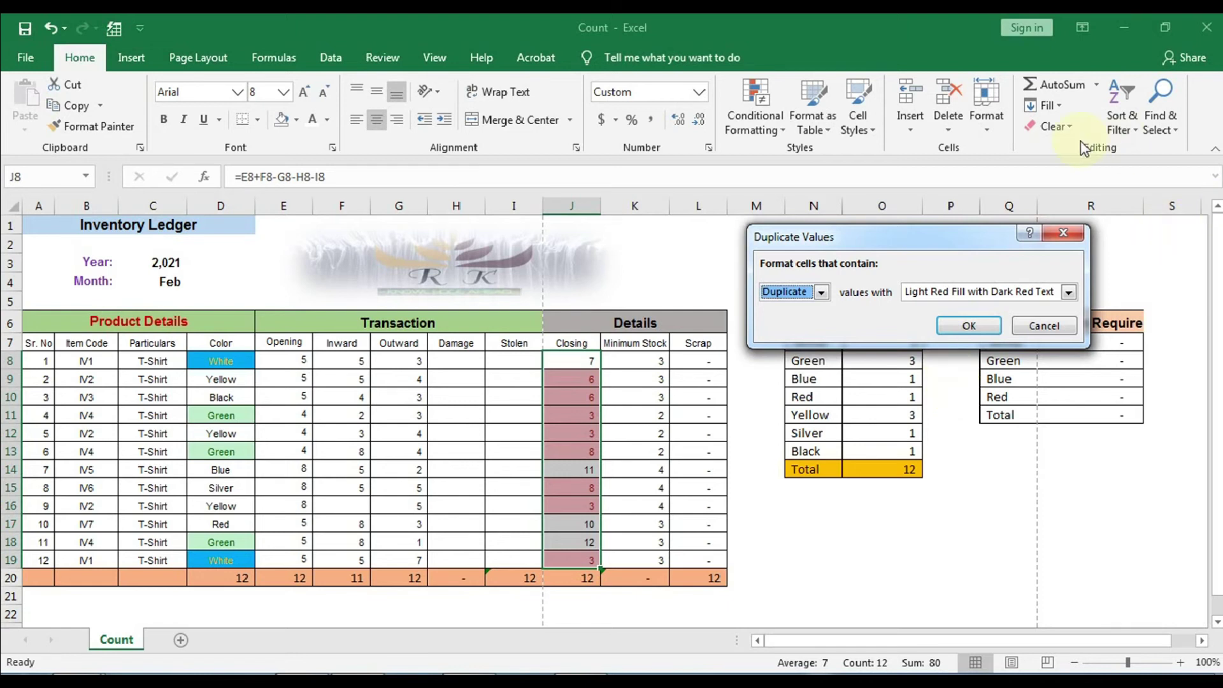
{"action": "left_click", "coordinate": [1057, 232]}
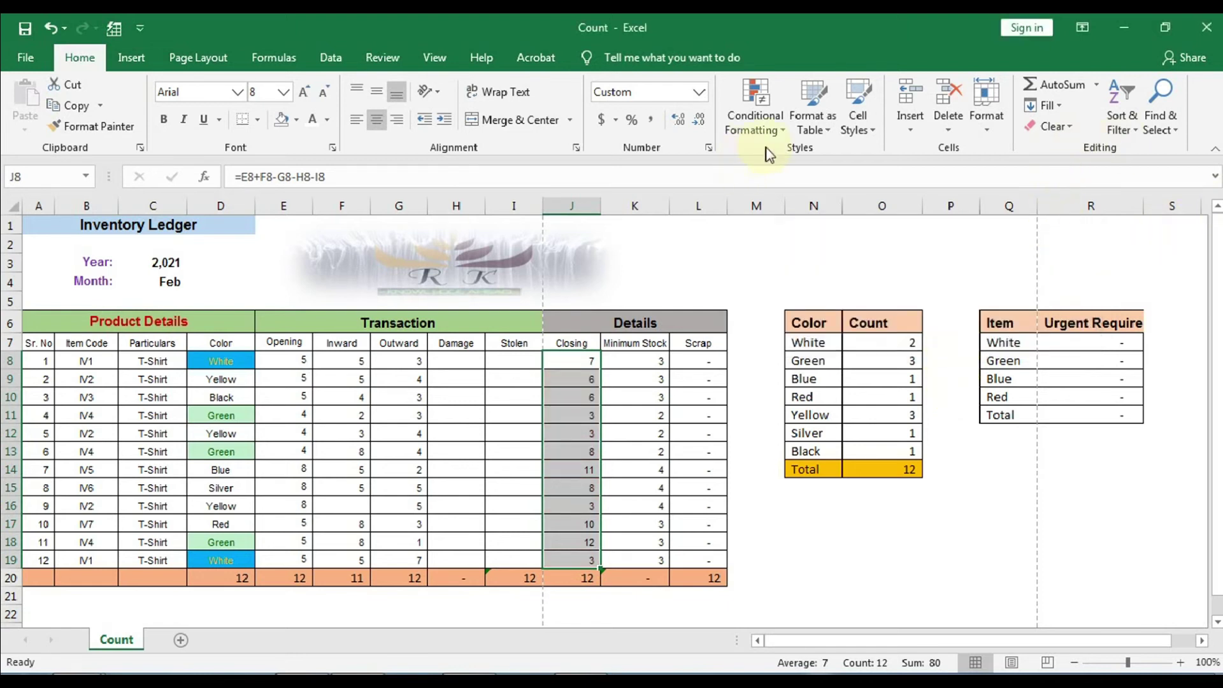
Preview a Top 10 Items rule with Light Red Fill with Dark Red Text on the Closing values, and cancel it
{"action": "left_click", "coordinate": [777, 133]}
{"action": "mouse_move", "coordinate": [810, 176]}
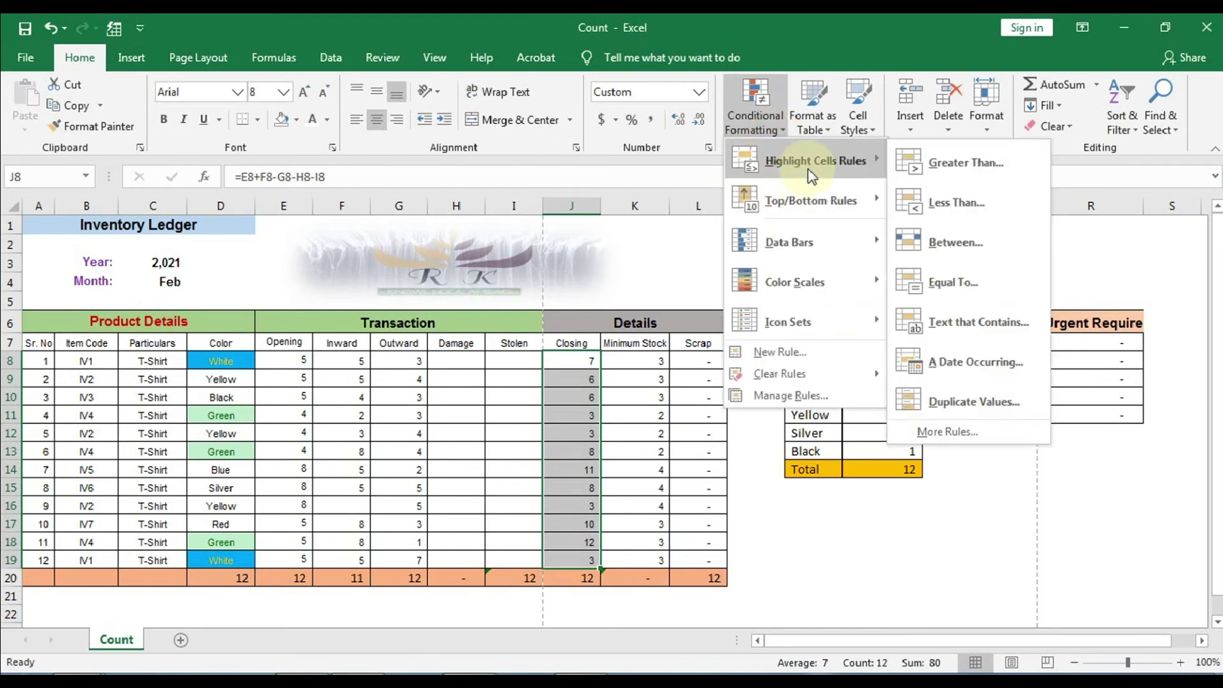
{"action": "mouse_move", "coordinate": [790, 221]}
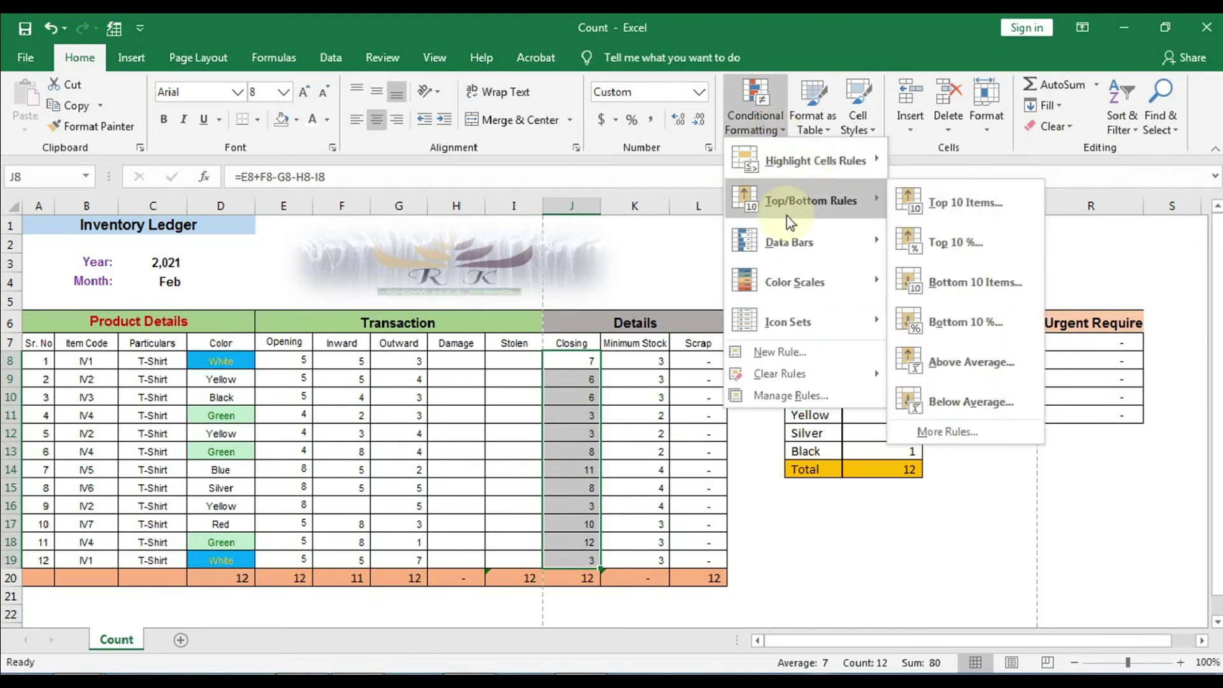
{"action": "left_click", "coordinate": [935, 203]}
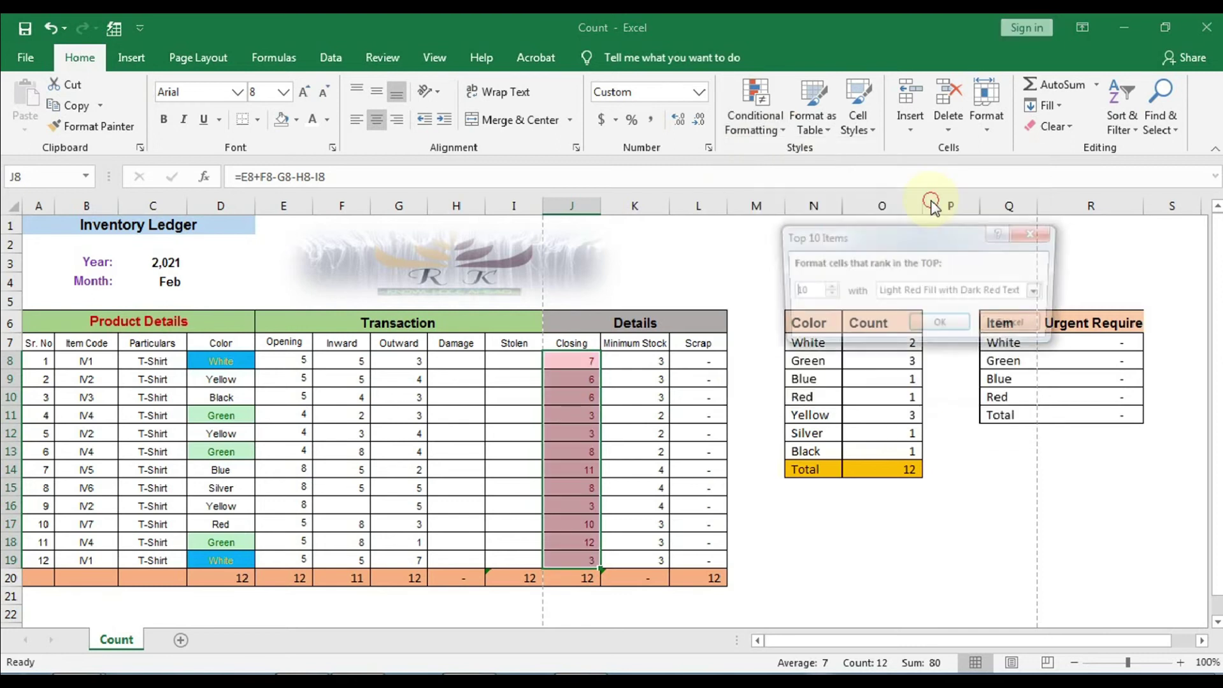
{"action": "left_click", "coordinate": [1036, 233]}
Preview a Top 10% rule with Light Red Fill with Dark Red Text on the Closing values, and cancel it
{"action": "left_click", "coordinate": [772, 130]}
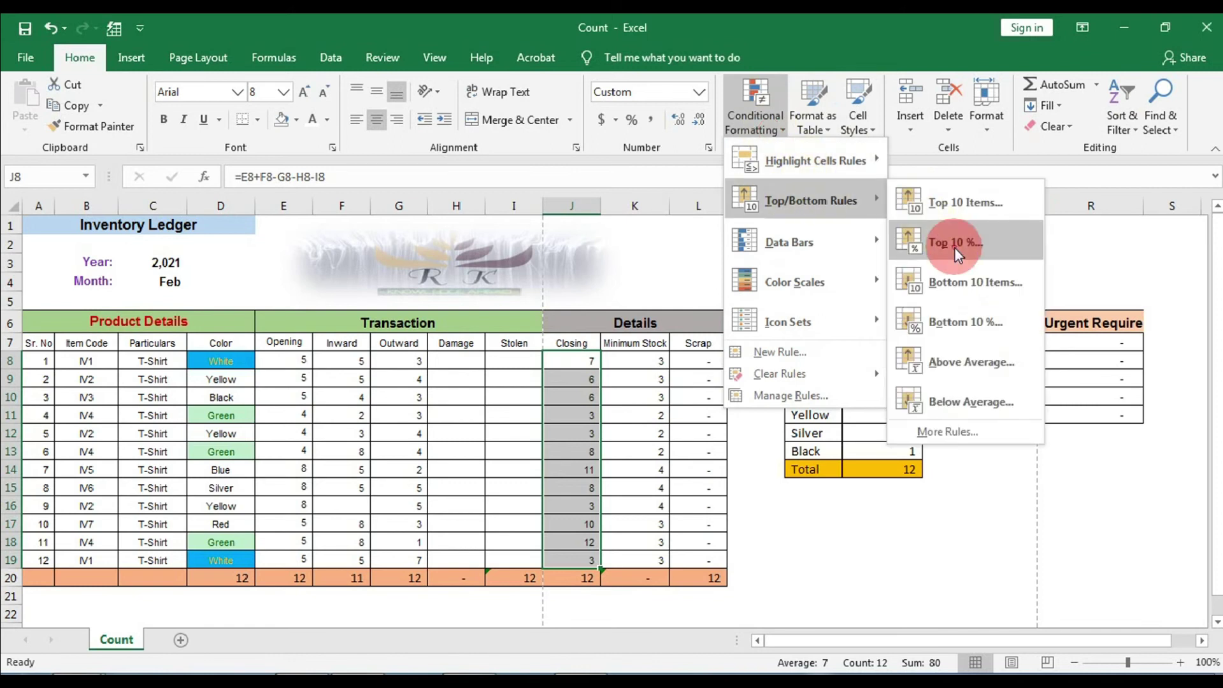
{"action": "left_click", "coordinate": [954, 249]}
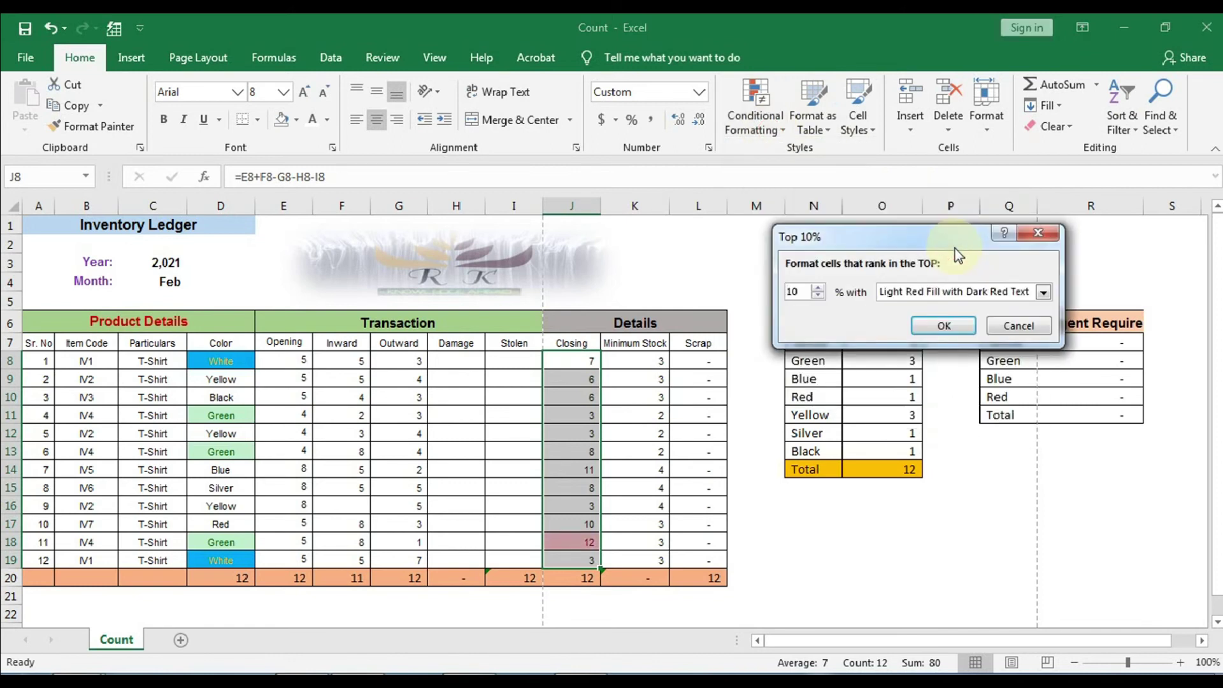
{"action": "left_click", "coordinate": [1036, 232]}
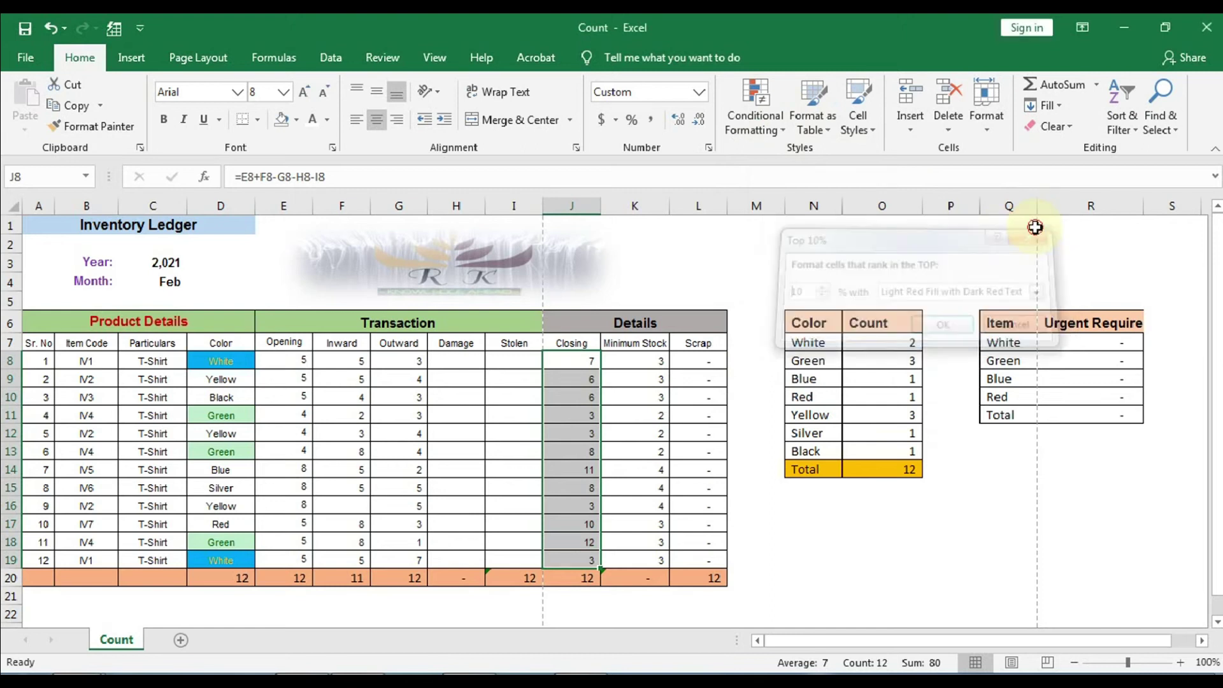
Highlight the Closing values that are above average with Light Red Fill with Dark Red Text
{"action": "left_click", "coordinate": [754, 118]}
{"action": "mouse_move", "coordinate": [770, 196]}
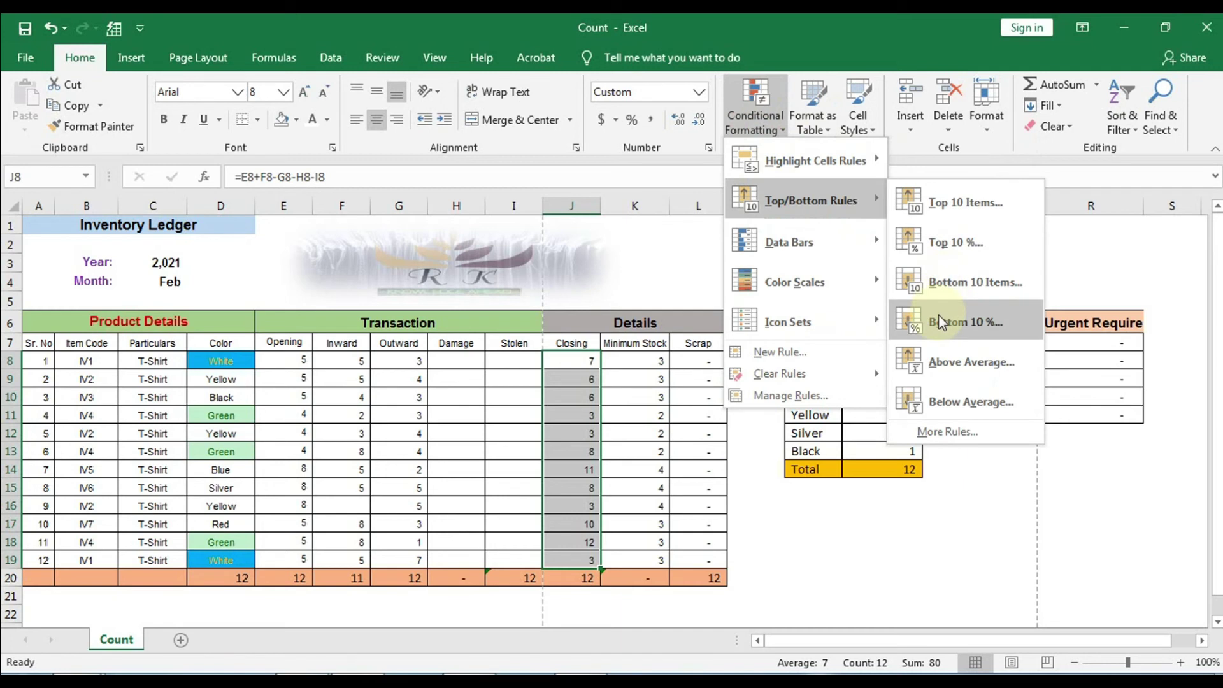
{"action": "left_click", "coordinate": [933, 360]}
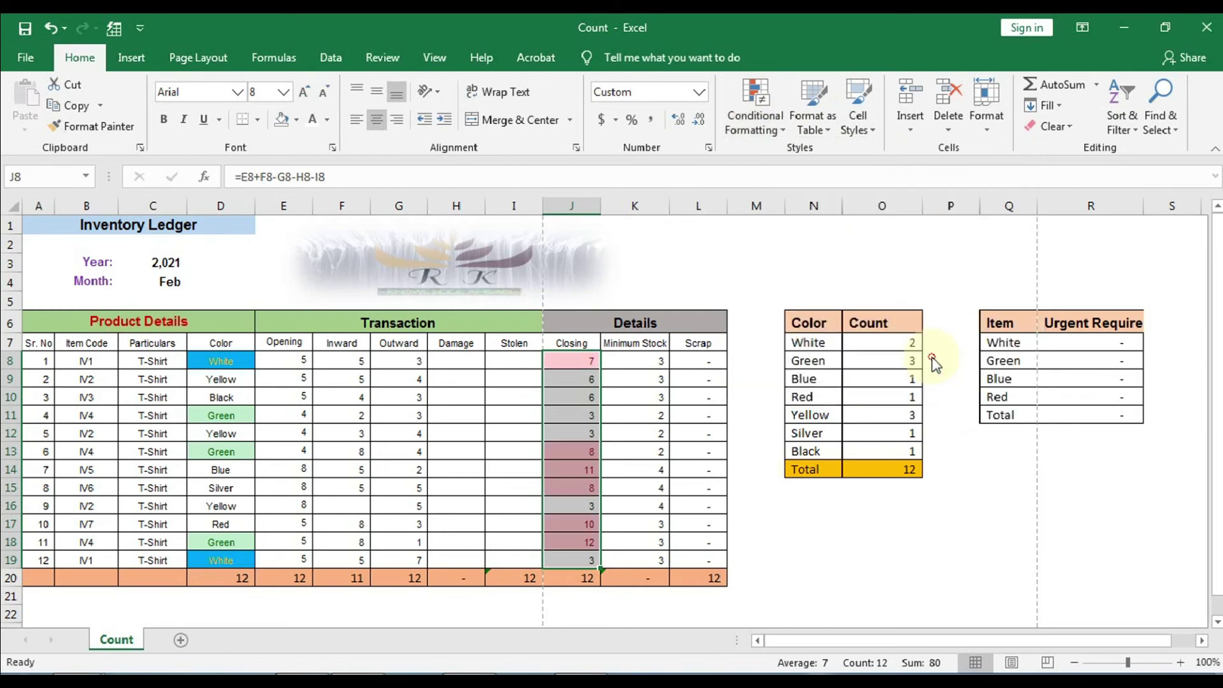
{"action": "left_click", "coordinate": [964, 326]}
Preview and cancel a Below Average rule on the Closing values, and undo the Above Average highlighting
{"action": "left_click", "coordinate": [778, 127]}
{"action": "mouse_move", "coordinate": [786, 198]}
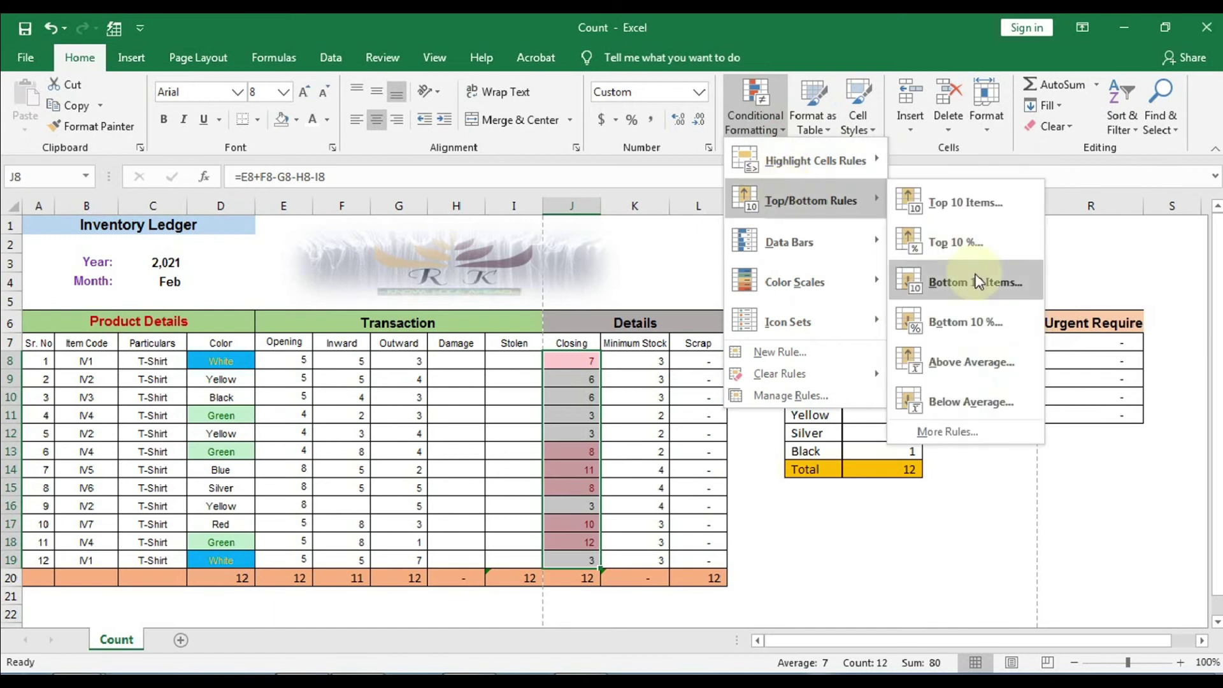
{"action": "left_click", "coordinate": [930, 399]}
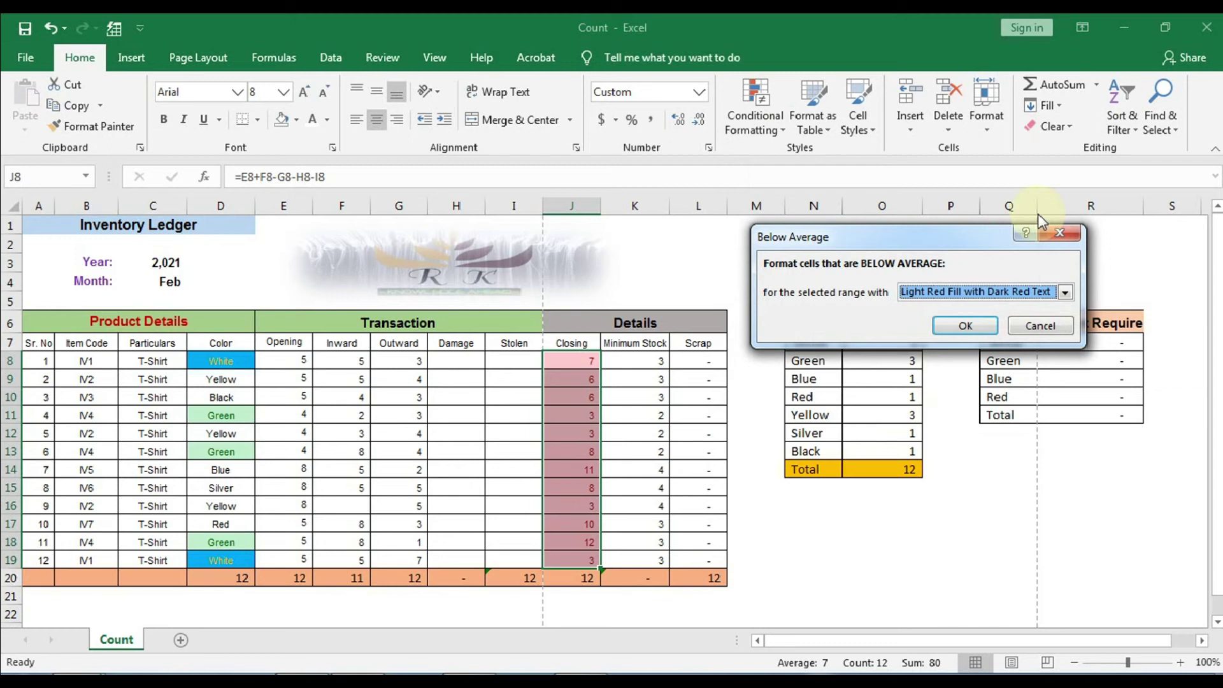
{"action": "left_click", "coordinate": [1052, 234]}
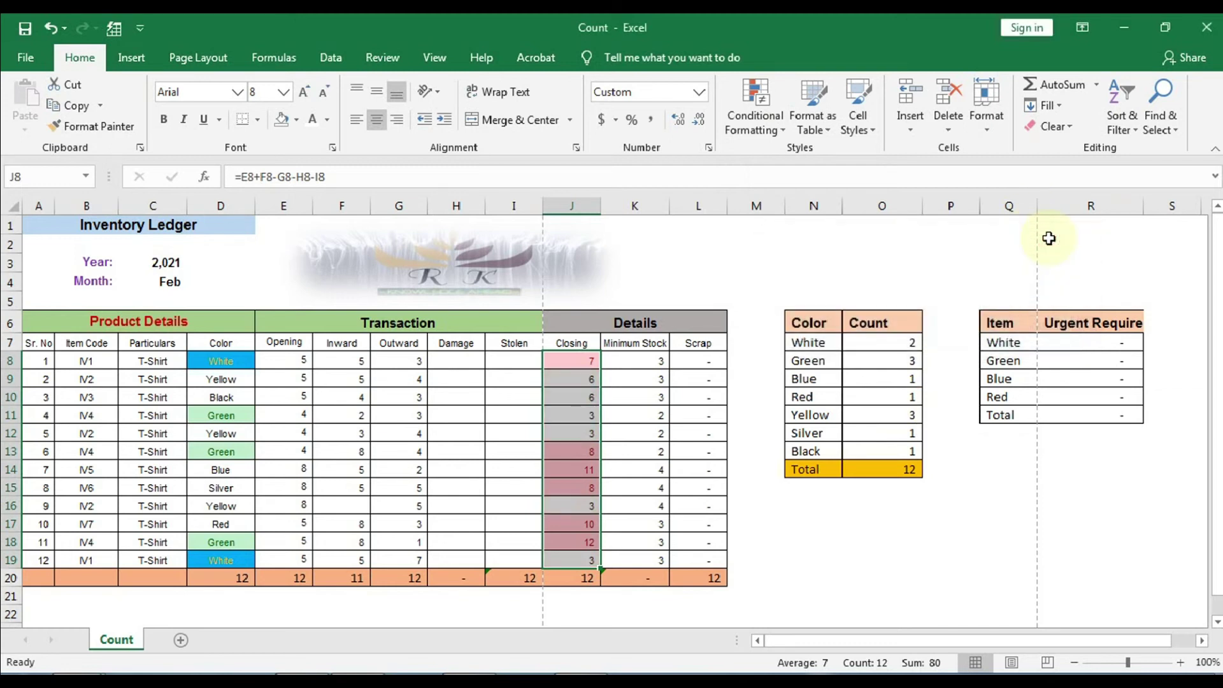
{"action": "key", "text": "ctrl+z"}
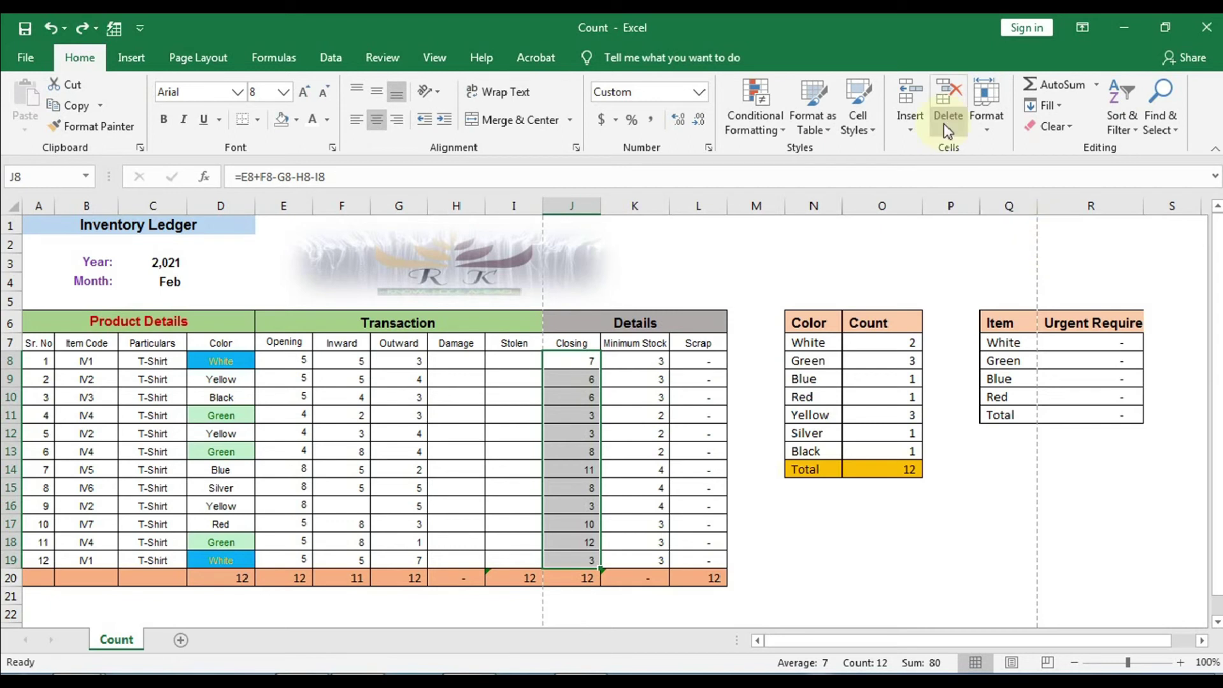
Preview solid blue data bars and the Red - White Color Scale on the Closing values, and apply the directional three coloured arrows icon set
{"action": "left_click", "coordinate": [769, 127]}
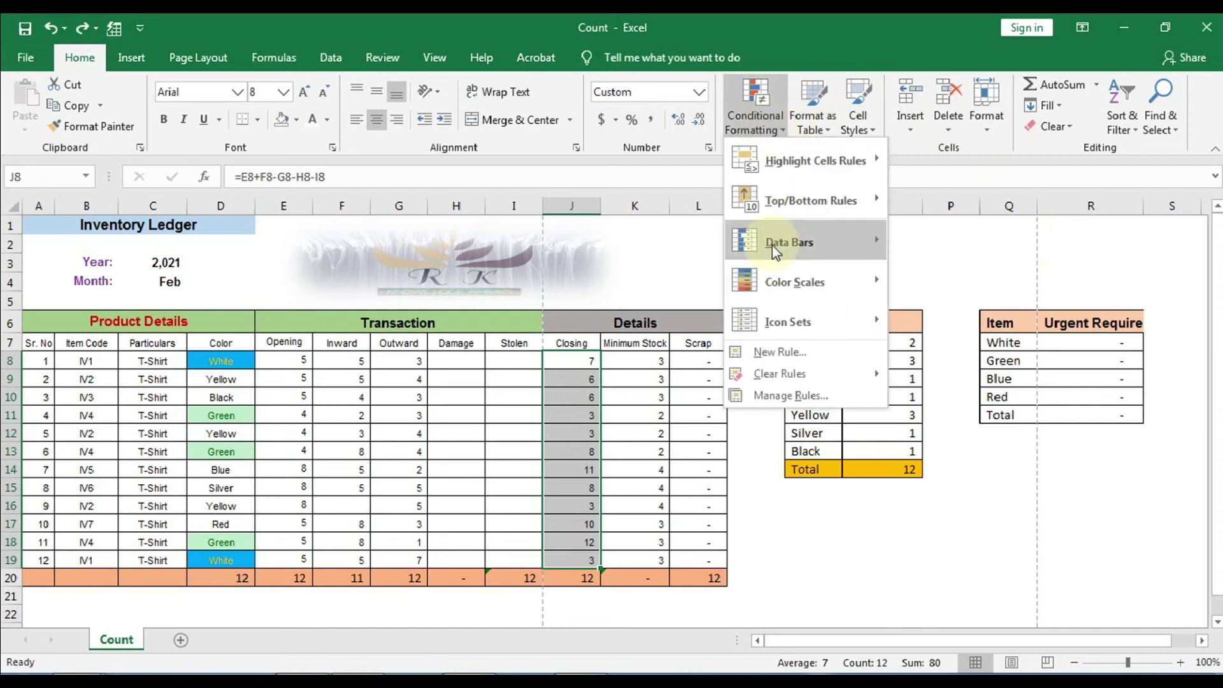
{"action": "left_click", "coordinate": [793, 211]}
{"action": "mouse_move", "coordinate": [776, 247]}
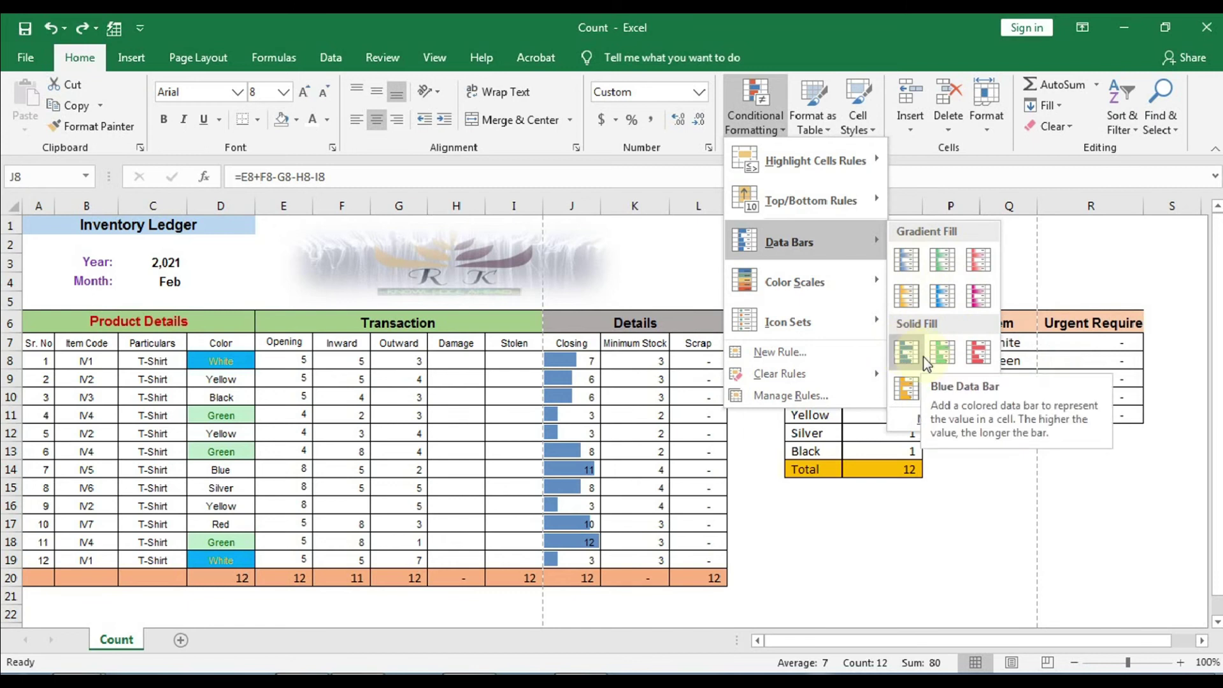
{"action": "mouse_move", "coordinate": [830, 285]}
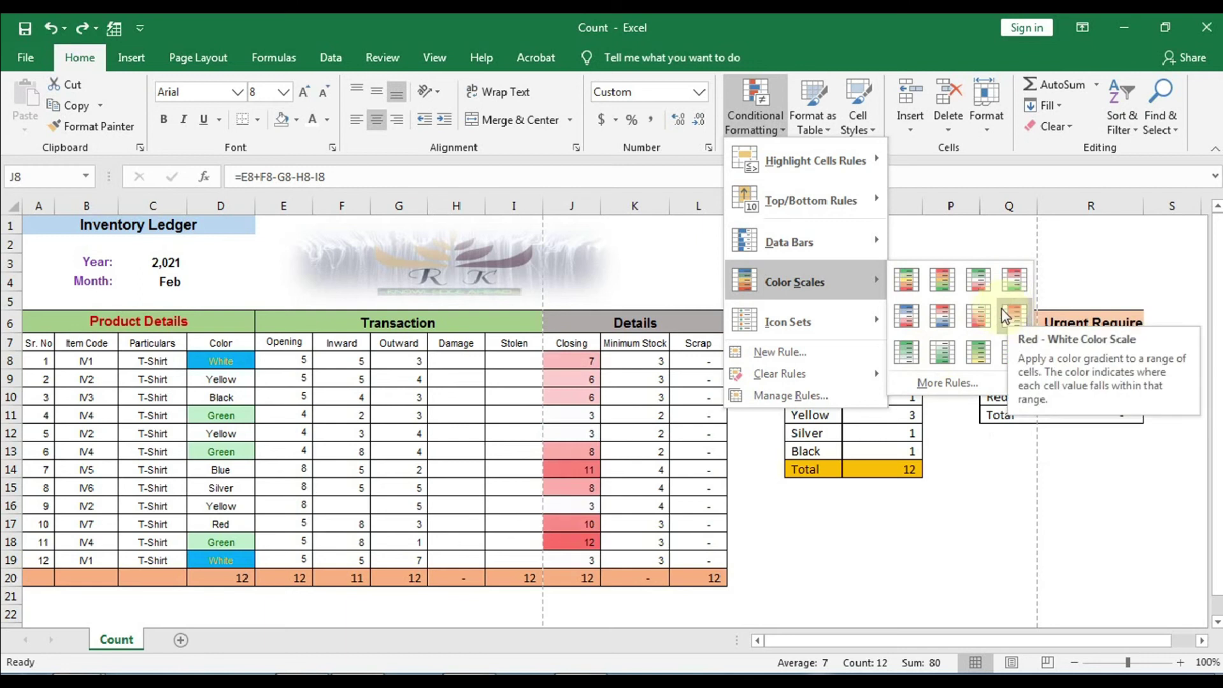
{"action": "mouse_move", "coordinate": [847, 309]}
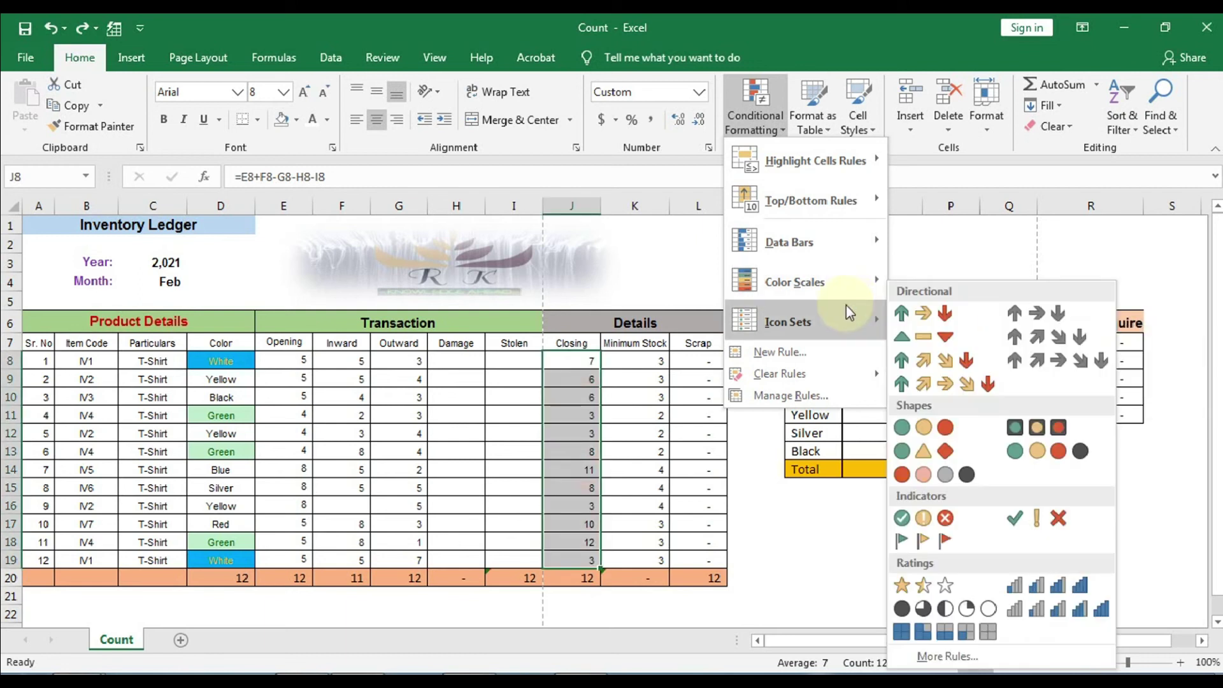
{"action": "left_click", "coordinate": [915, 321]}
Examine the arrow icons against the individual values down the Closing column
{"action": "left_click", "coordinate": [561, 376]}
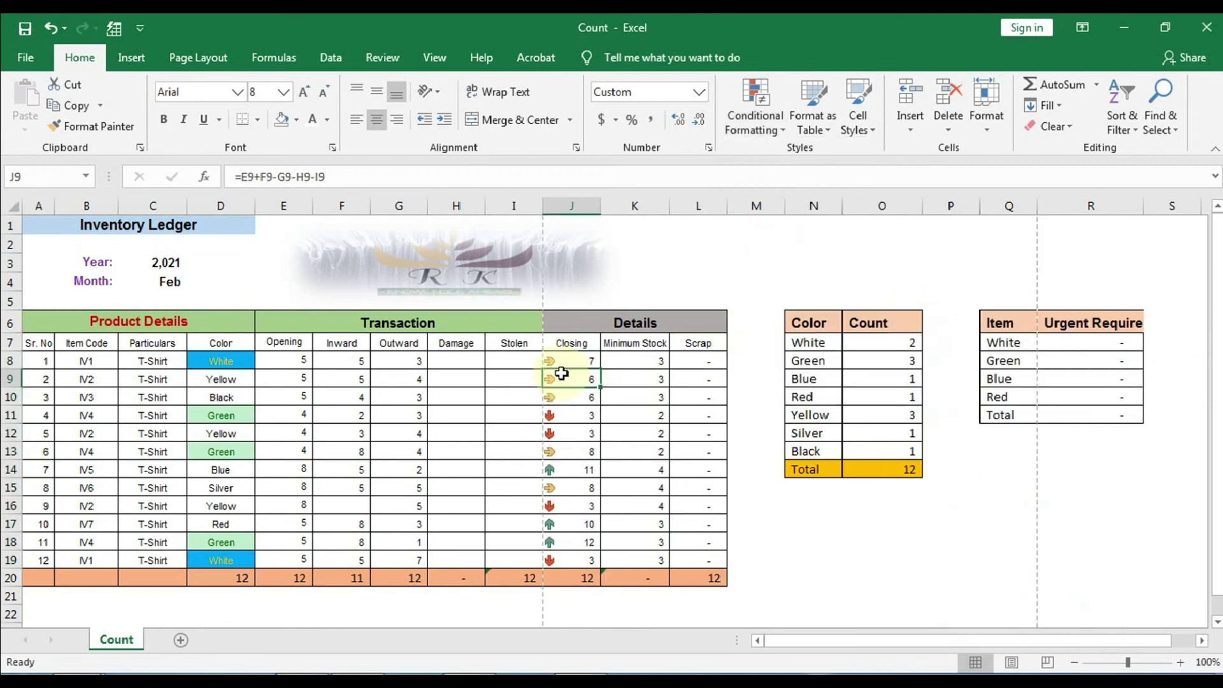
{"action": "key", "text": "Down"}
{"action": "key", "text": "Up"}
{"action": "key", "text": "Down"}
{"action": "key", "text": "Down"}
{"action": "key", "text": "Down"}
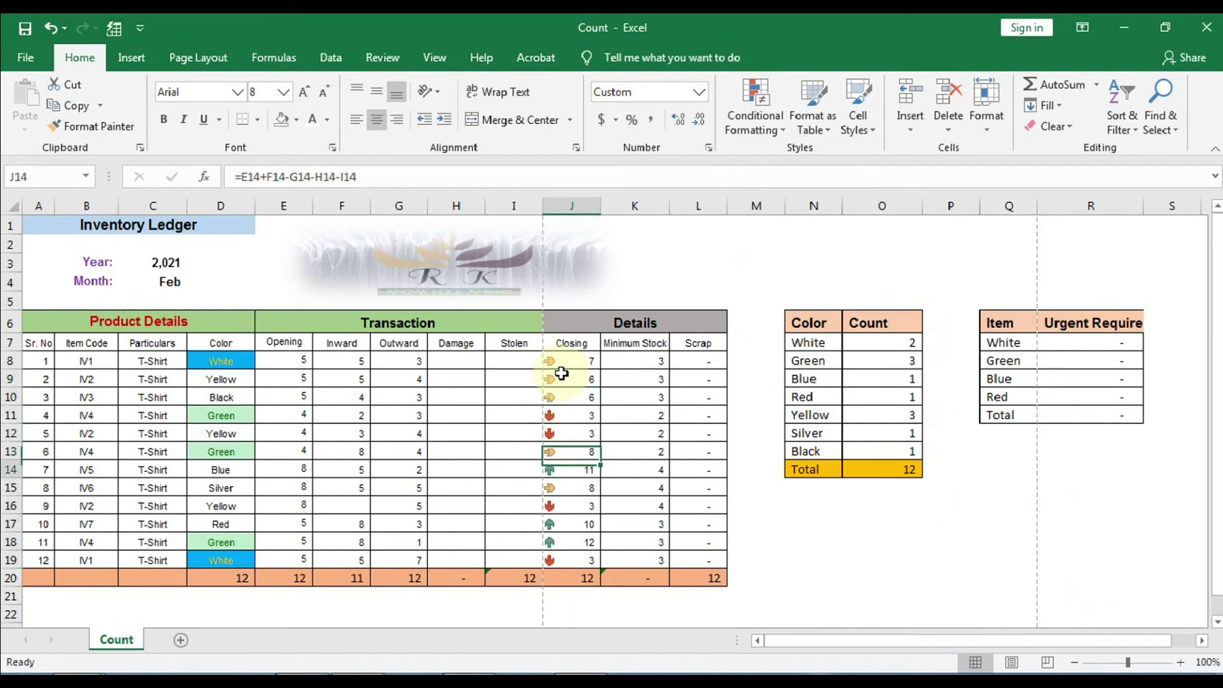
{"action": "key", "text": "Down"}
{"action": "key", "text": "Down"}
{"action": "key", "text": "Down"}
{"action": "key", "text": "Down"}
{"action": "key", "text": "Down"}
{"action": "key", "text": "Up"}
{"action": "key", "text": "Up"}
{"action": "key", "text": "Up"}
{"action": "key", "text": "Up"}
{"action": "key", "text": "Up"}
{"action": "key", "text": "Up"}
{"action": "key", "text": "Up"}
{"action": "key", "text": "Up"}
{"action": "key", "text": "Down"}
{"action": "key", "text": "Down"}
{"action": "key", "text": "Down"}
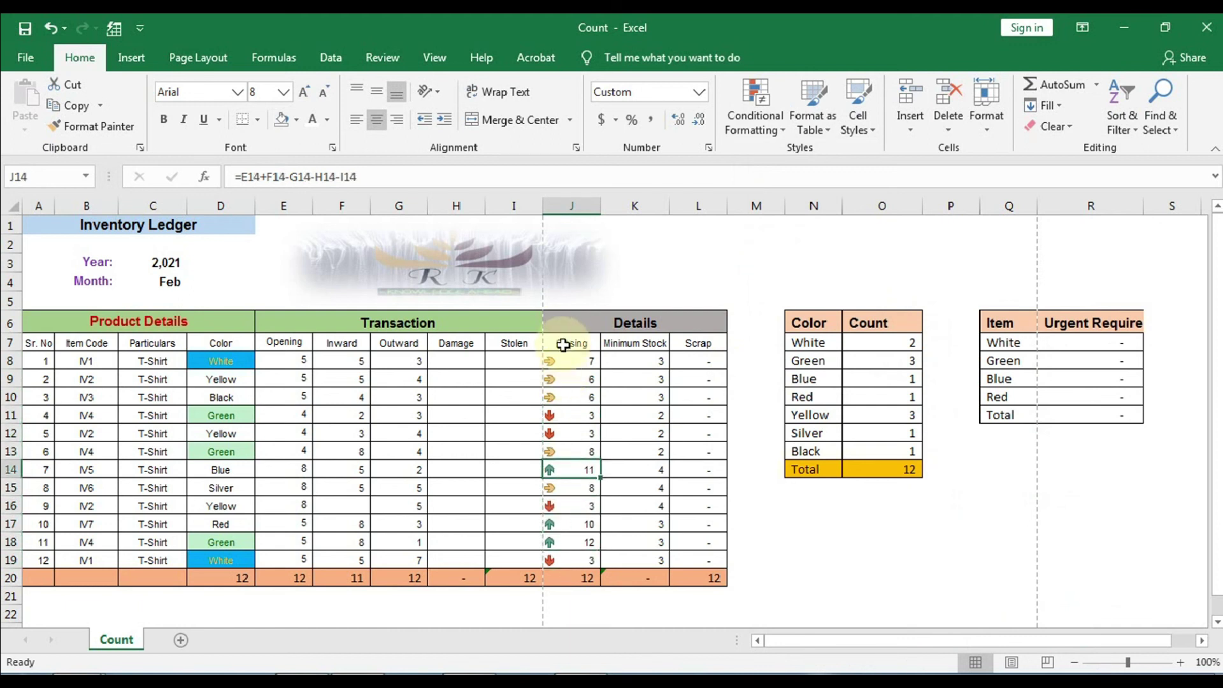
Preview the 5 Arrows (Colored) icon set on the Closing values J8:J19, and apply the three coloured arrows set
{"action": "left_click", "coordinate": [563, 360]}
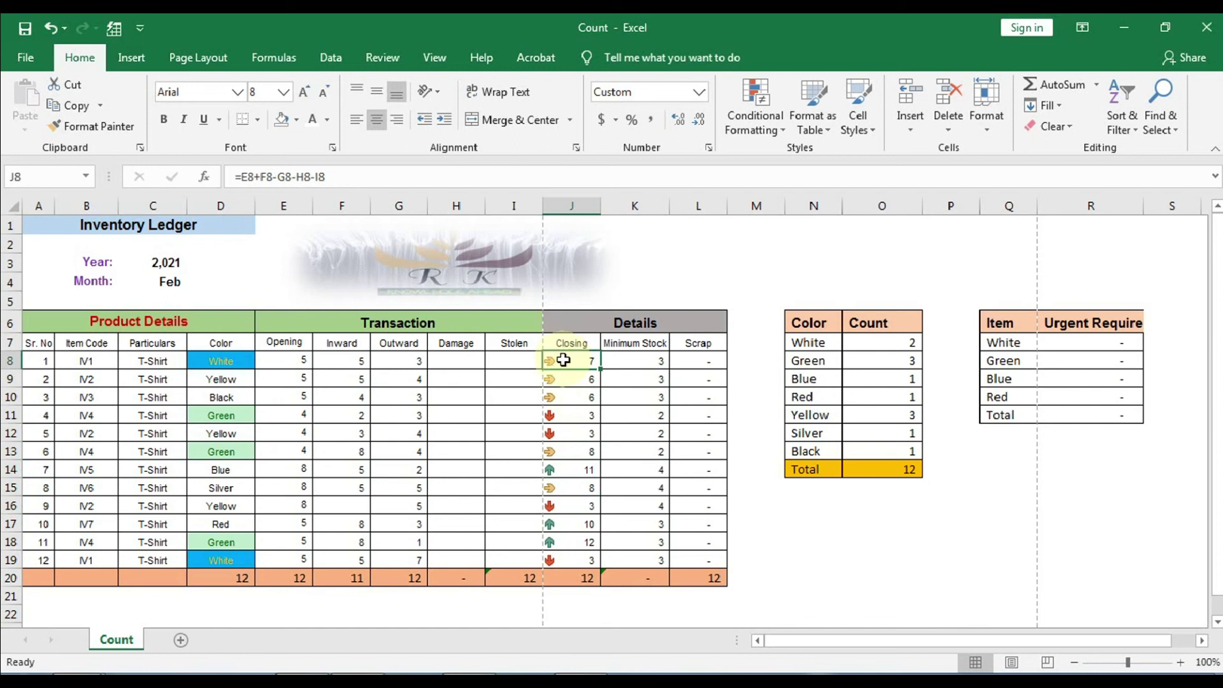
{"action": "key", "text": "shift+Down"}
{"action": "key", "text": "shift+Down"}
{"action": "key", "text": "shift+Down"}
{"action": "key", "text": "shift+Down"}
{"action": "key", "text": "shift+Down"}
{"action": "key", "text": "shift+Down"}
{"action": "key", "text": "shift+Down"}
{"action": "key", "text": "shift+Down"}
{"action": "key", "text": "shift+Down"}
{"action": "key", "text": "shift+Down"}
{"action": "key", "text": "shift+Down"}
{"action": "key", "text": "shift+Down"}
{"action": "key", "text": "shift+Down"}
{"action": "key", "text": "shift+Down"}
{"action": "key", "text": "shift+Up"}
{"action": "key", "text": "shift+Up"}
{"action": "key", "text": "shift+Up"}
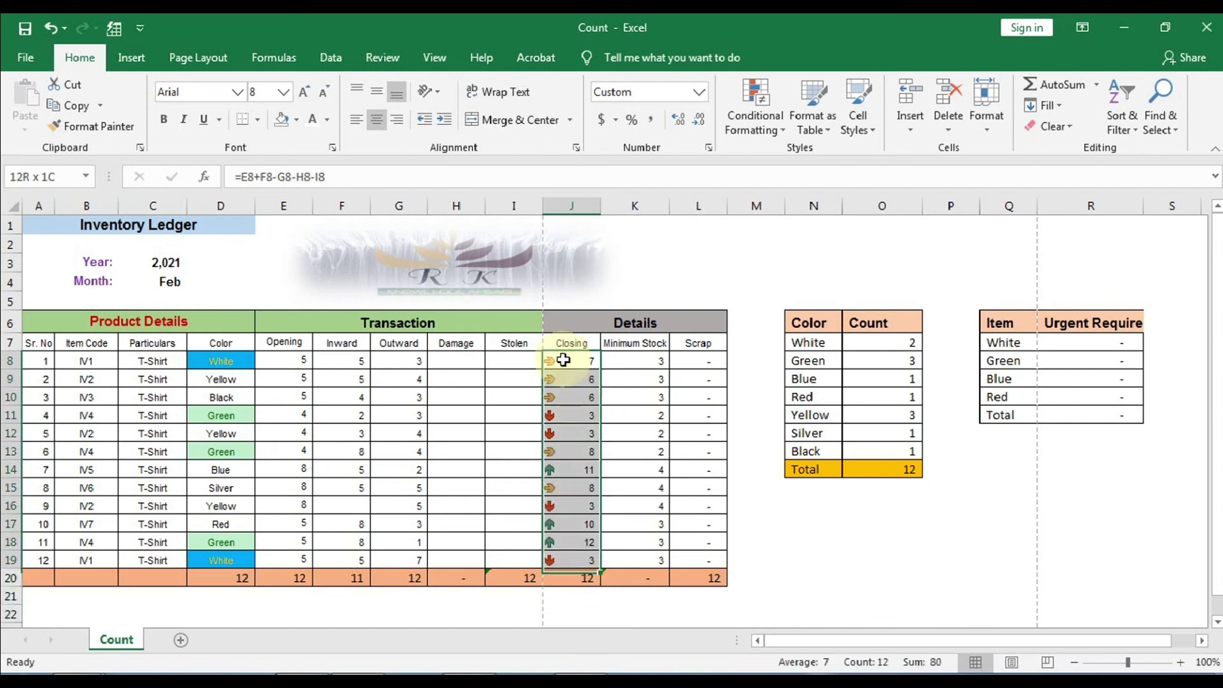
{"action": "left_click", "coordinate": [756, 128]}
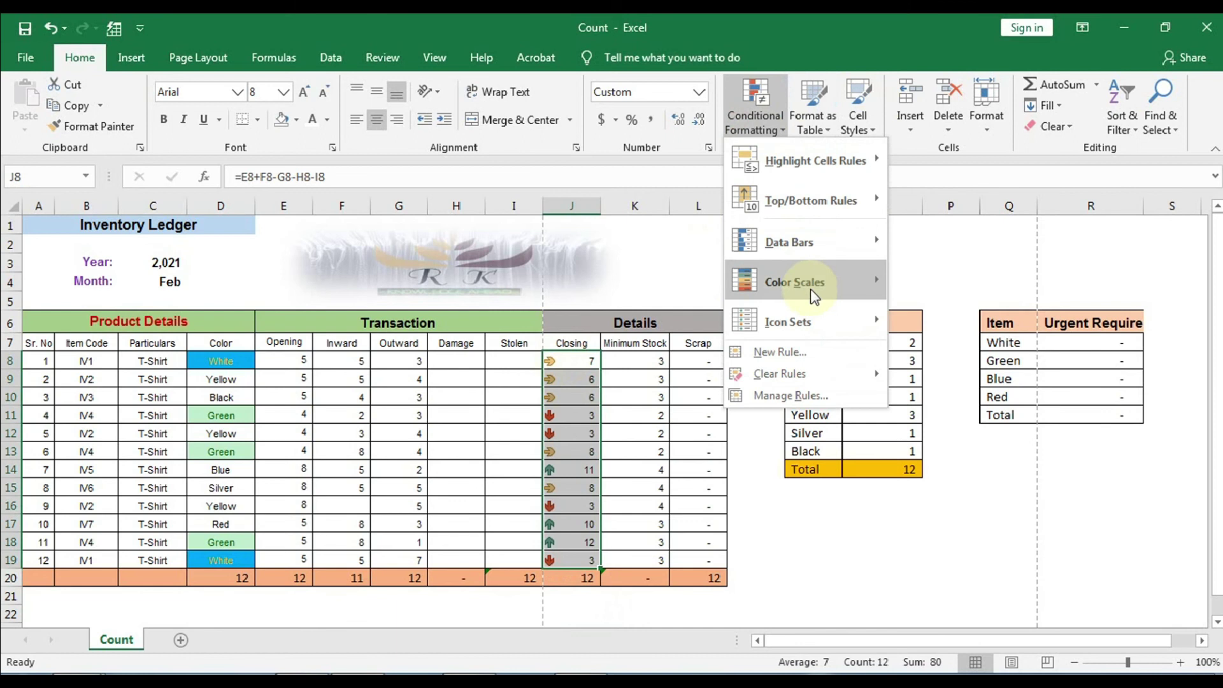
{"action": "mouse_move", "coordinate": [790, 323]}
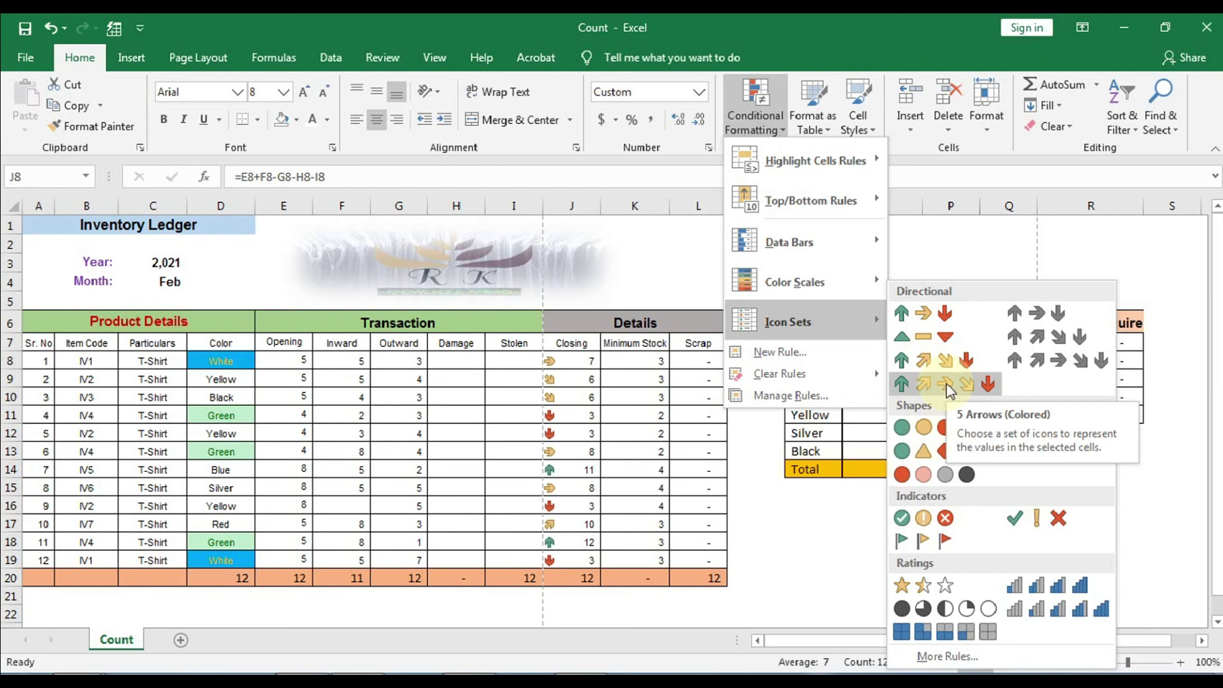
{"action": "left_click", "coordinate": [923, 312]}
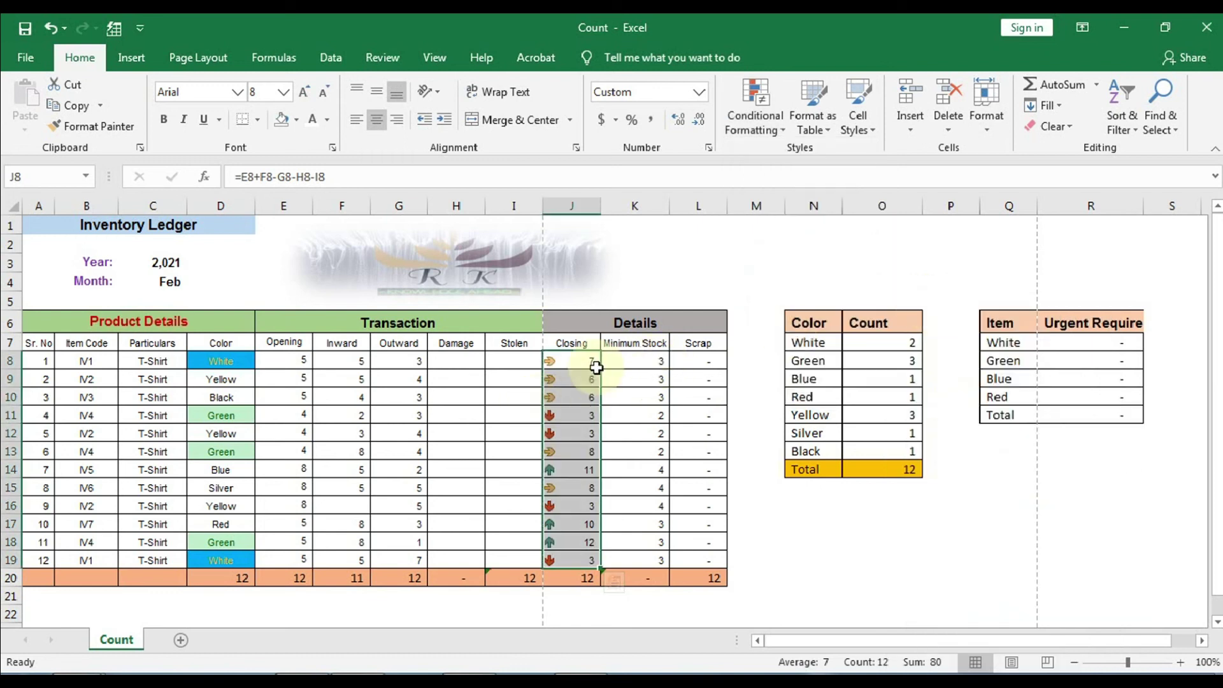
Preview the Orange Data Bar on the Outward values G8:G19, and apply magenta gradient-fill data bars to them
{"action": "left_click", "coordinate": [302, 365]}
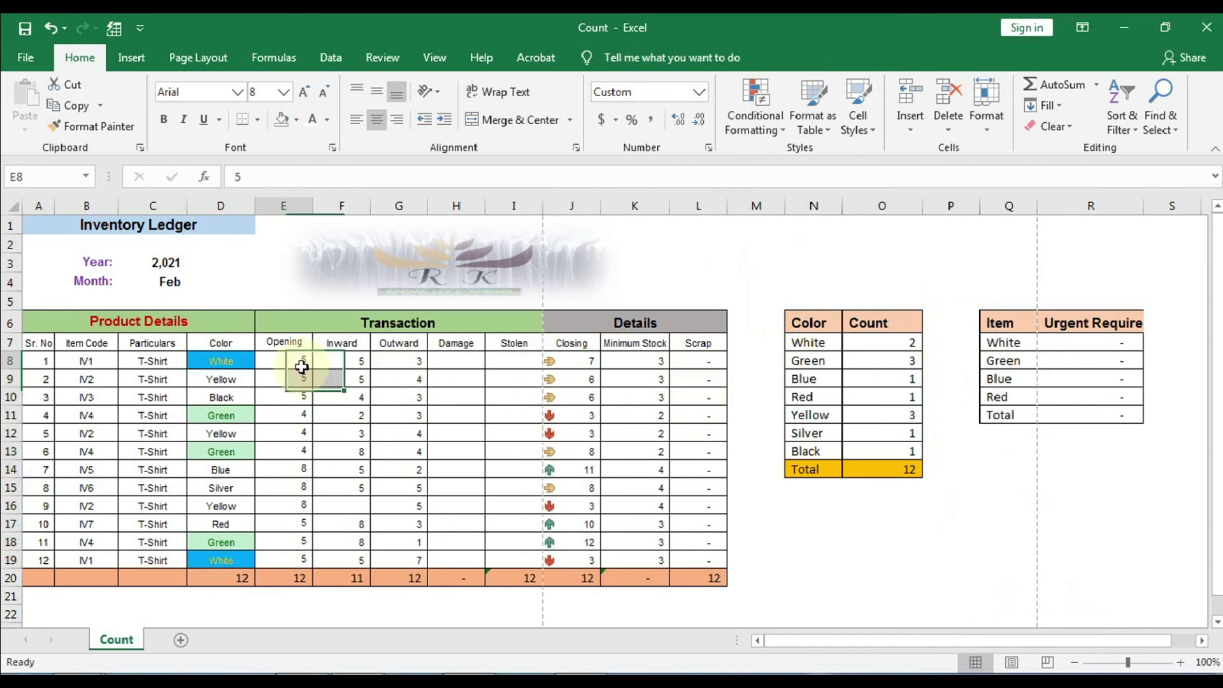
{"action": "left_click", "coordinate": [339, 362]}
{"action": "key", "text": "Up"}
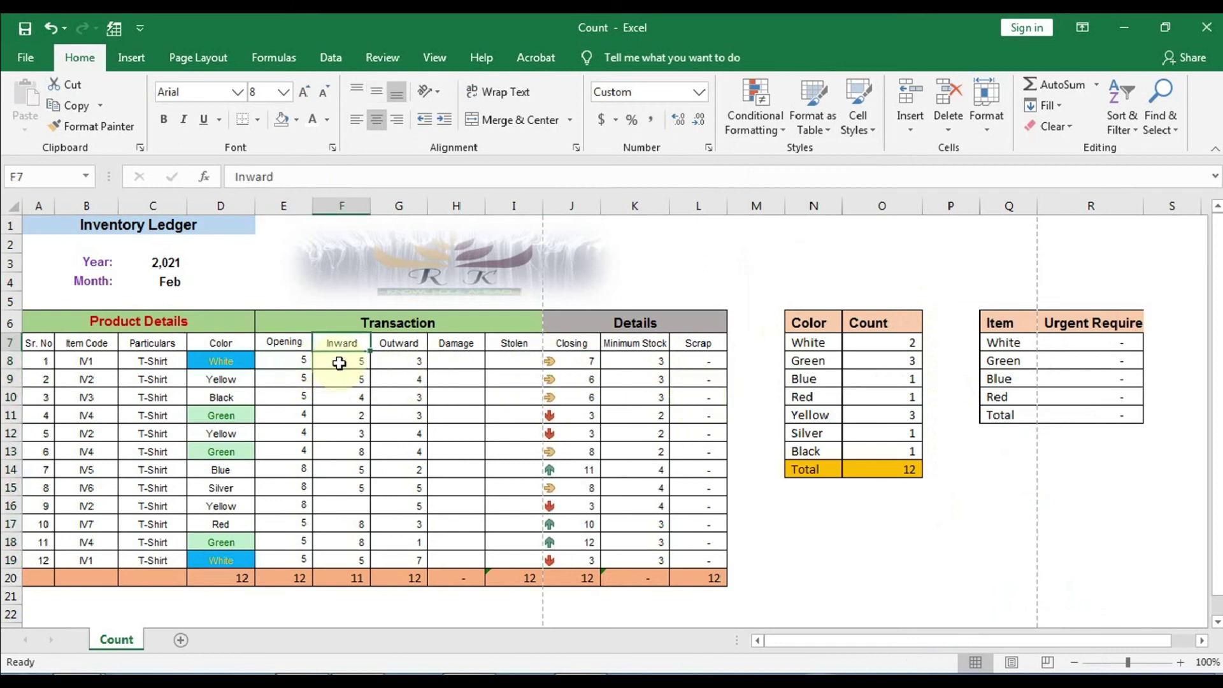
{"action": "left_click", "coordinate": [339, 362]}
{"action": "key", "text": "Right"}
{"action": "key", "text": "Up"}
{"action": "key", "text": "Down"}
{"action": "key", "text": "shift+Down"}
{"action": "key", "text": "shift+Down"}
{"action": "key", "text": "shift+Down"}
{"action": "key", "text": "shift+Down"}
{"action": "key", "text": "shift+Down"}
{"action": "key", "text": "shift+Down"}
{"action": "key", "text": "shift+Down"}
{"action": "key", "text": "shift+Down"}
{"action": "key", "text": "shift+Down"}
{"action": "key", "text": "shift+Down"}
{"action": "key", "text": "shift+Down"}
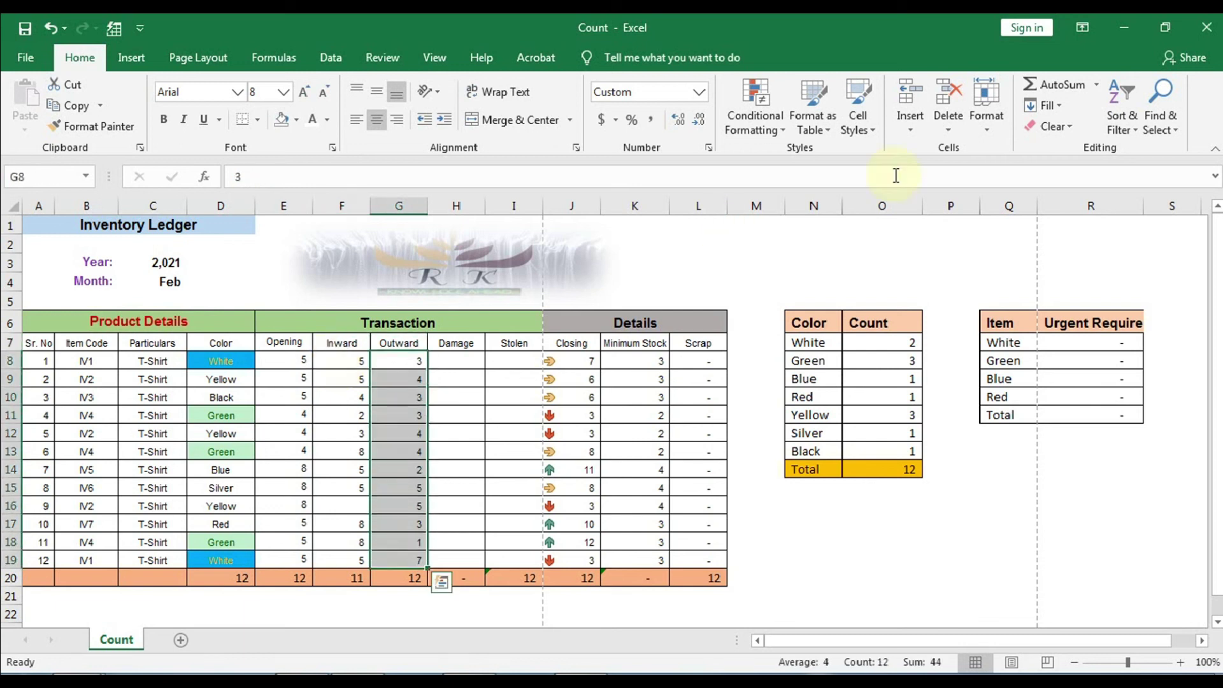
{"action": "left_click", "coordinate": [770, 128]}
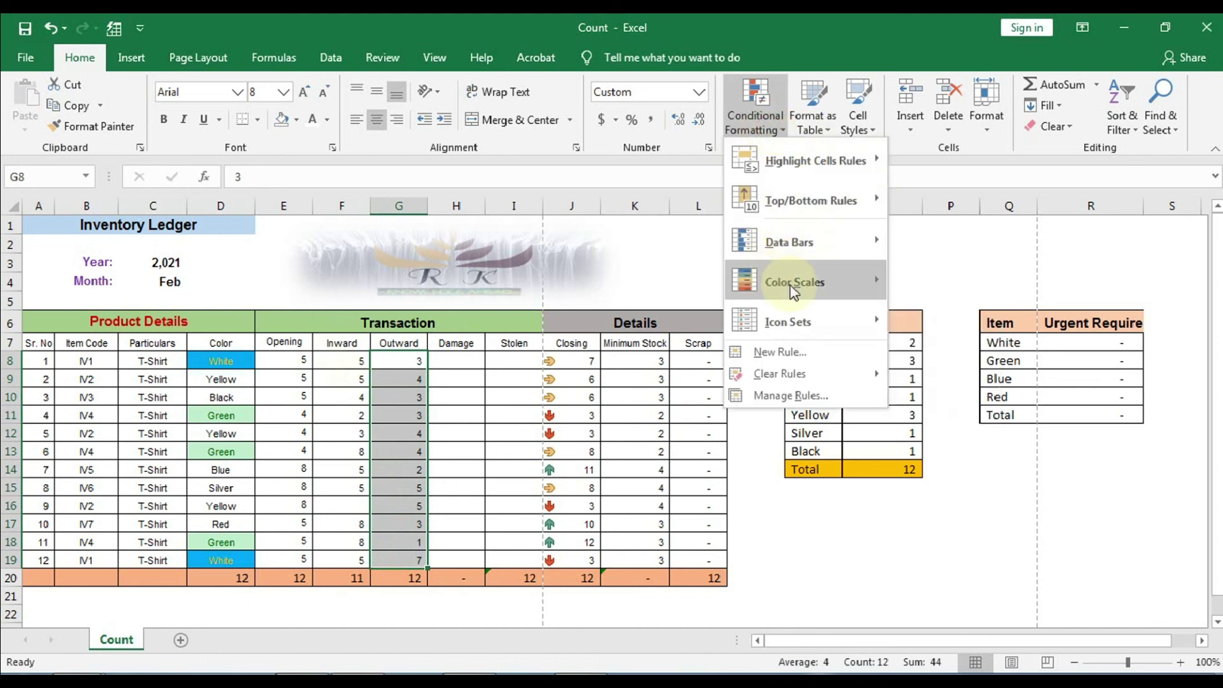
{"action": "mouse_move", "coordinate": [798, 284]}
{"action": "mouse_move", "coordinate": [817, 239]}
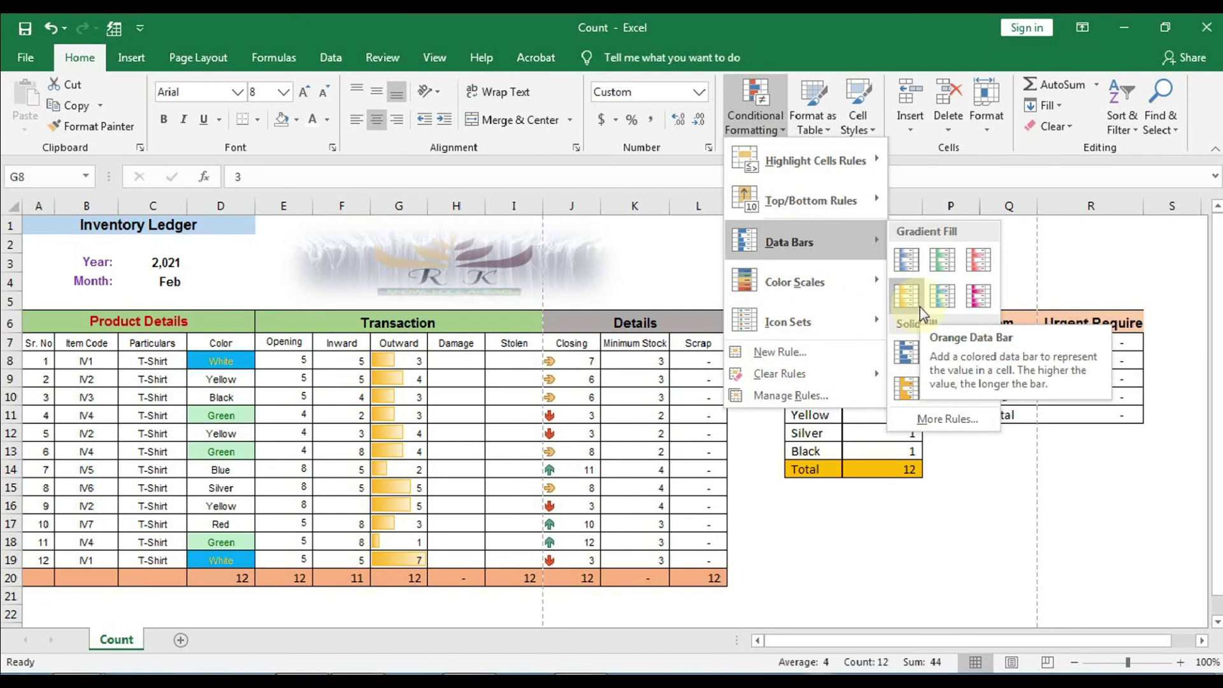
{"action": "left_click", "coordinate": [981, 300]}
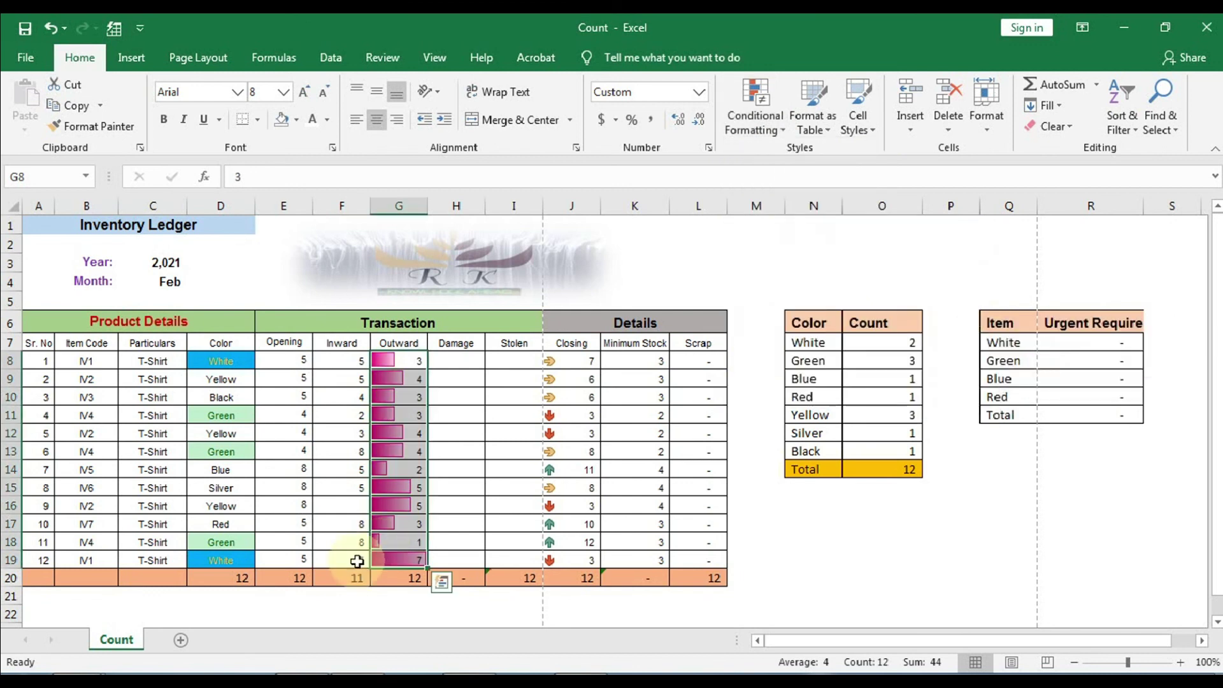
{"action": "left_click", "coordinate": [770, 543]}
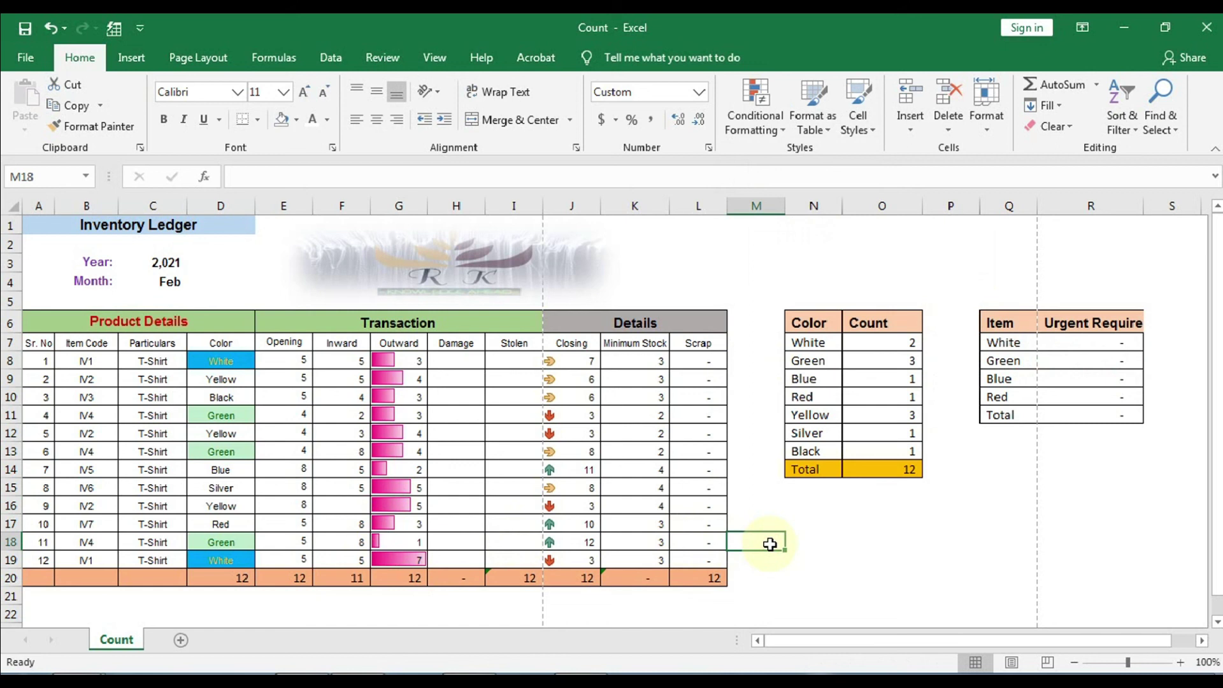
{"action": "left_click", "coordinate": [417, 381]}
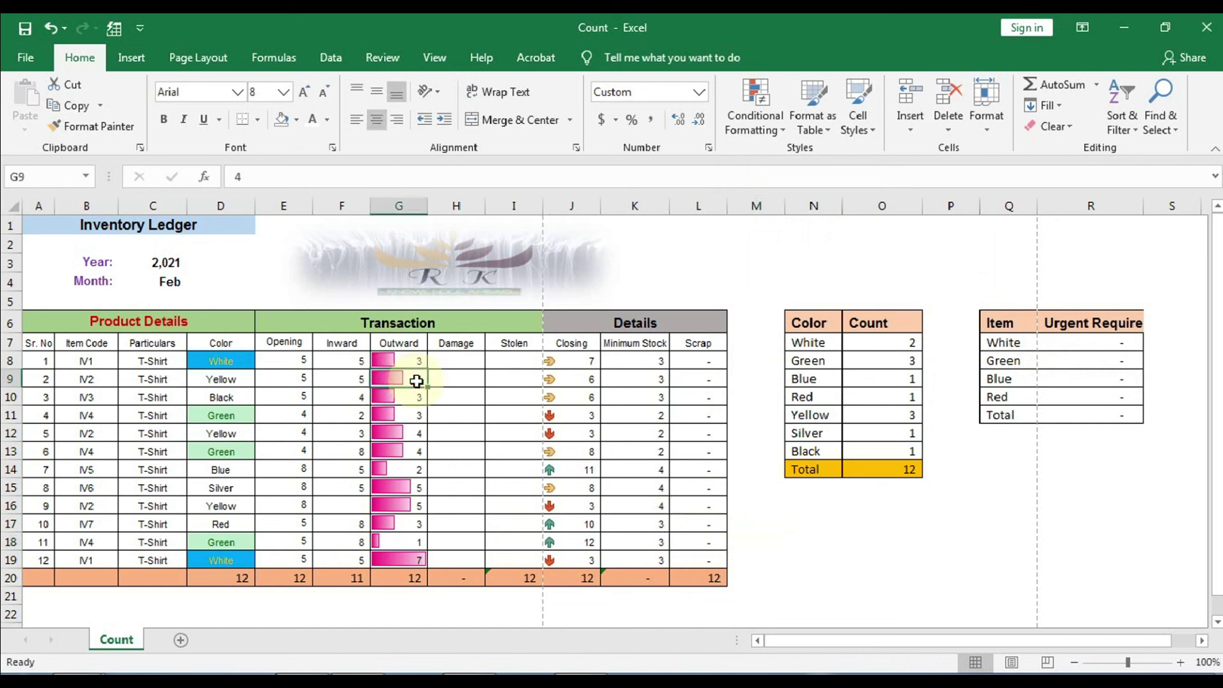
Try Outward values of 1 and 5 in cell G9 to test how its data bar responds
{"action": "type", "text": "1"}
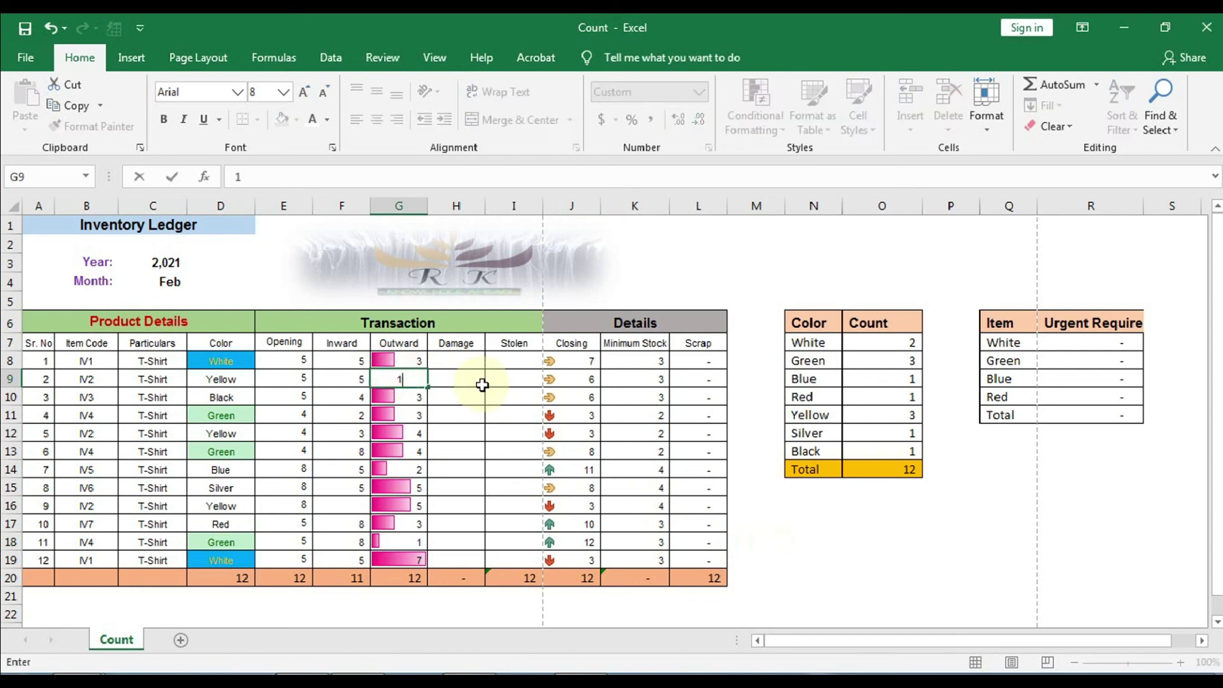
{"action": "key", "text": "Return"}
{"action": "key", "text": "Up"}
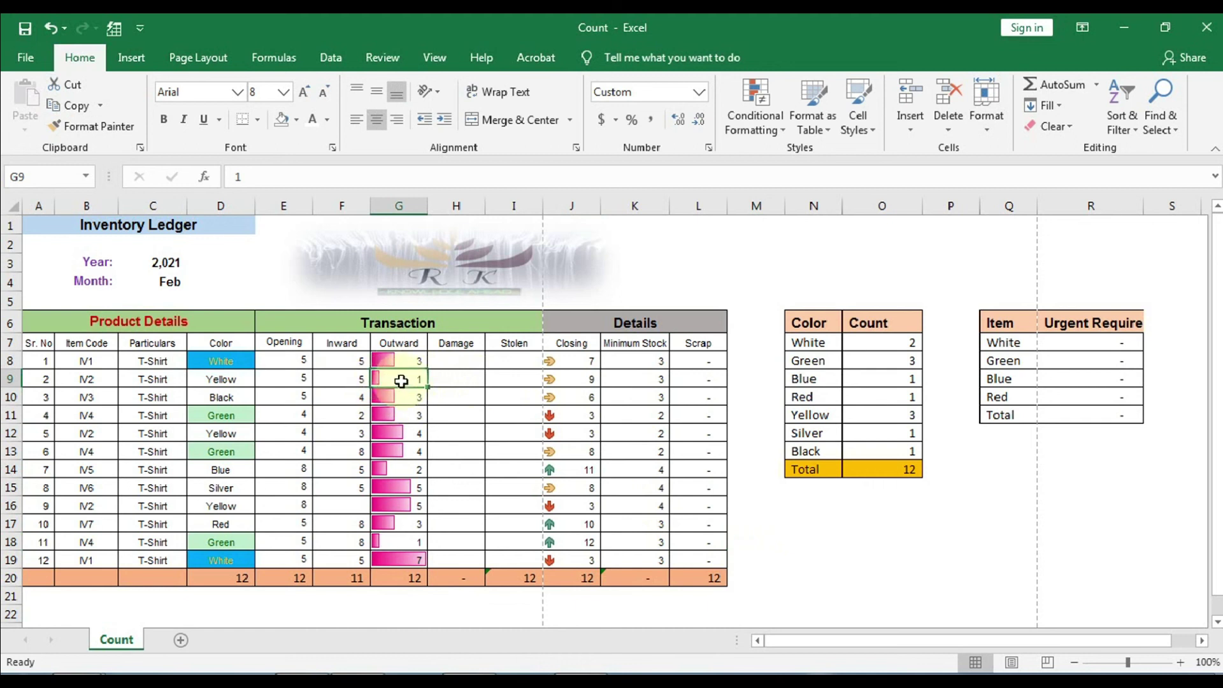
{"action": "type", "text": "5"}
{"action": "key", "text": "Return"}
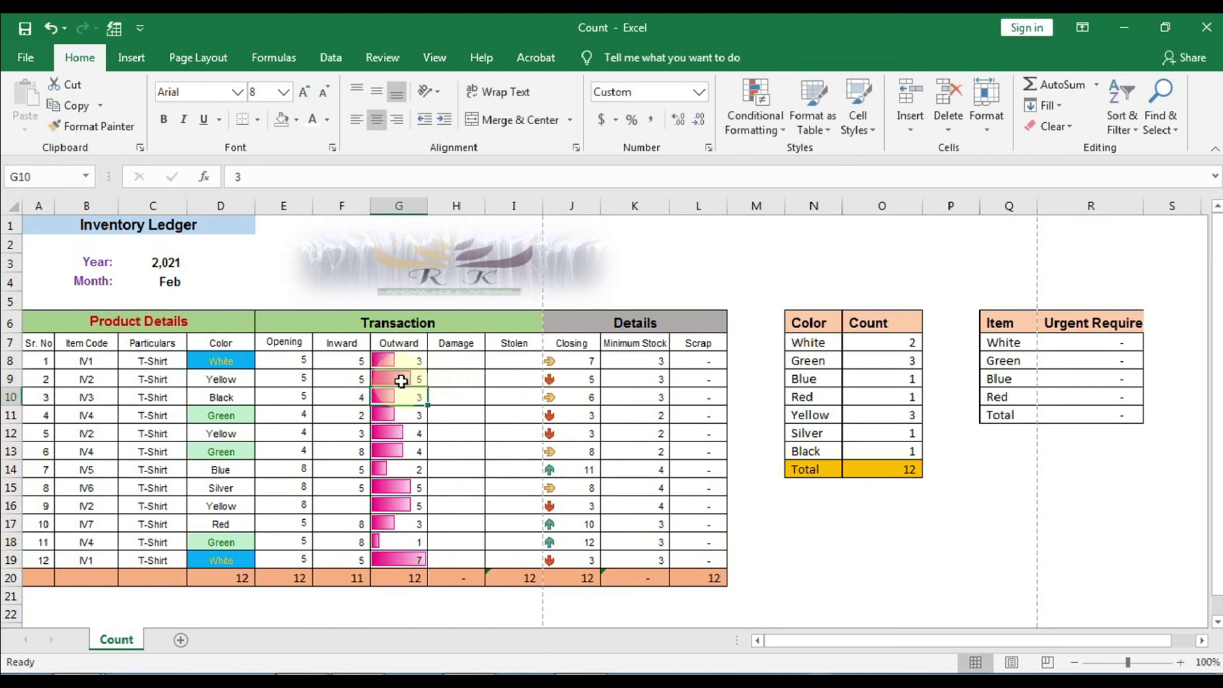
Try Outward values of 10, 15 and 7 in cell G9 to compare the data bar scaling
{"action": "left_click", "coordinate": [401, 381]}
{"action": "type", "text": "10"}
{"action": "key", "text": "Return"}
{"action": "left_click", "coordinate": [401, 381]}
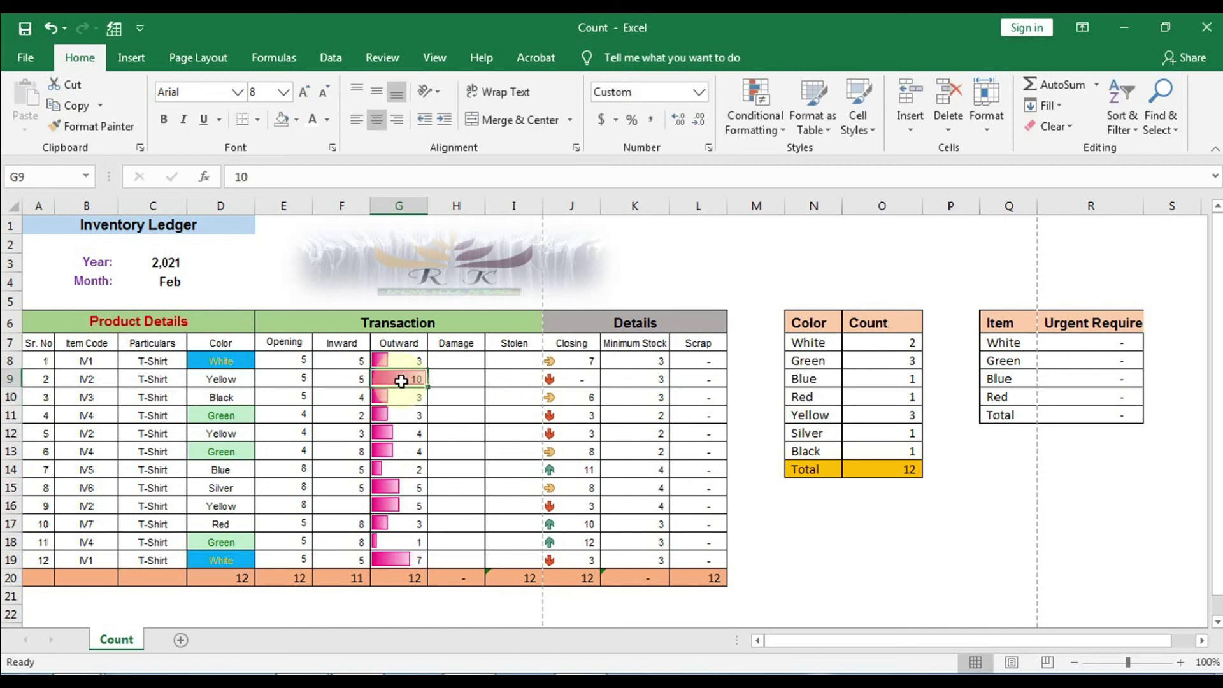
{"action": "type", "text": "15"}
{"action": "key", "text": "Return"}
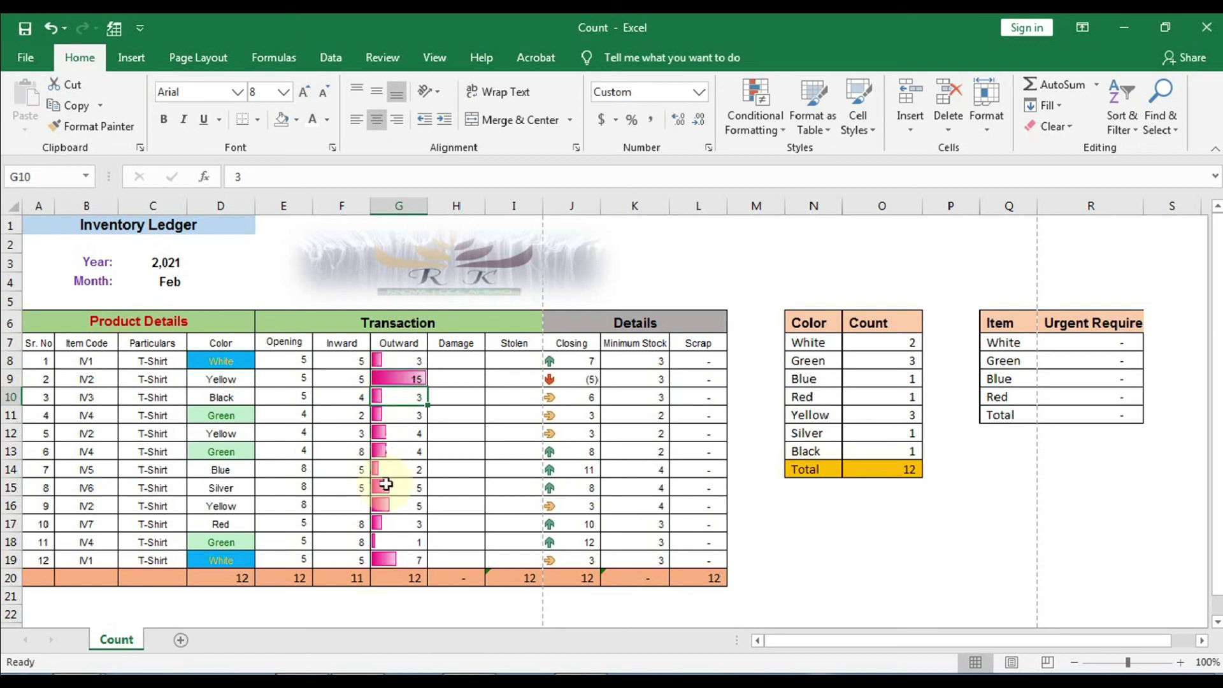
{"action": "left_click", "coordinate": [392, 372]}
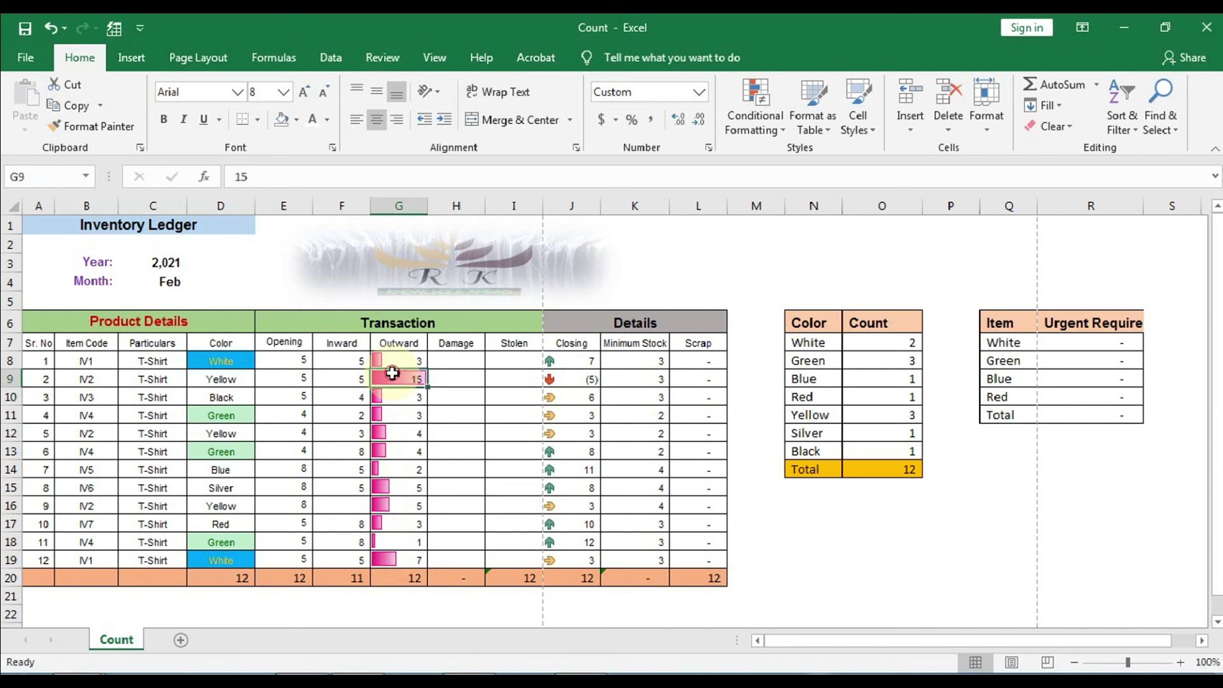
{"action": "type", "text": "7"}
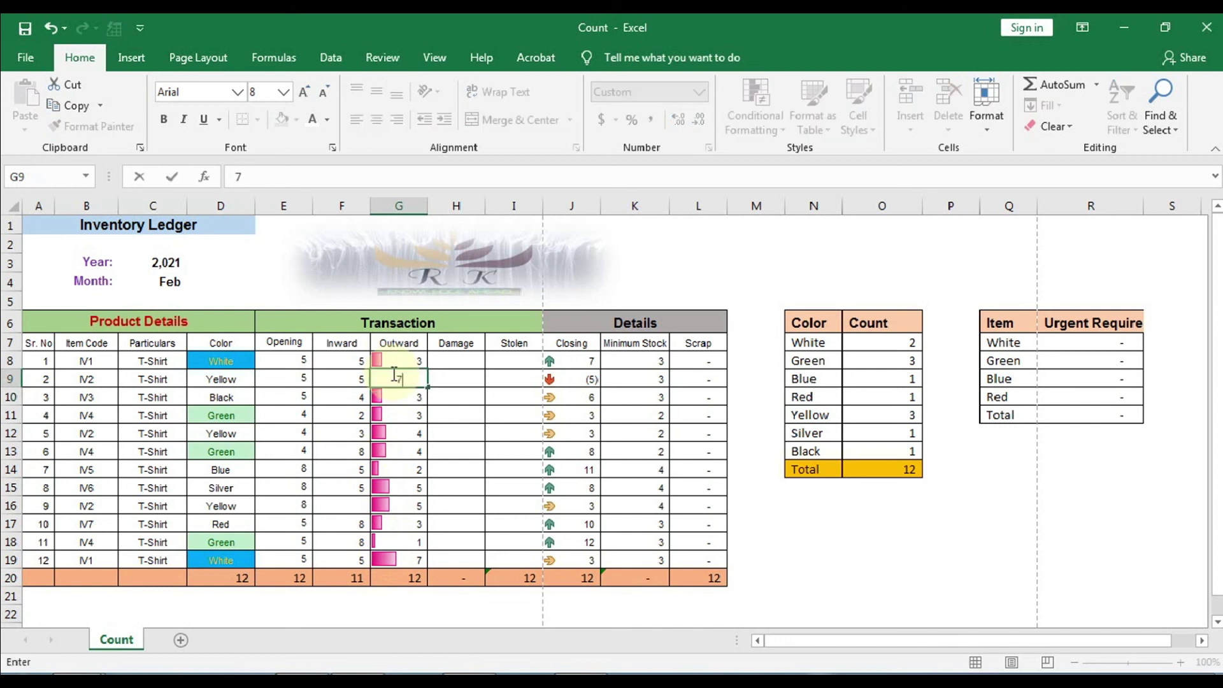
{"action": "key", "text": "Return"}
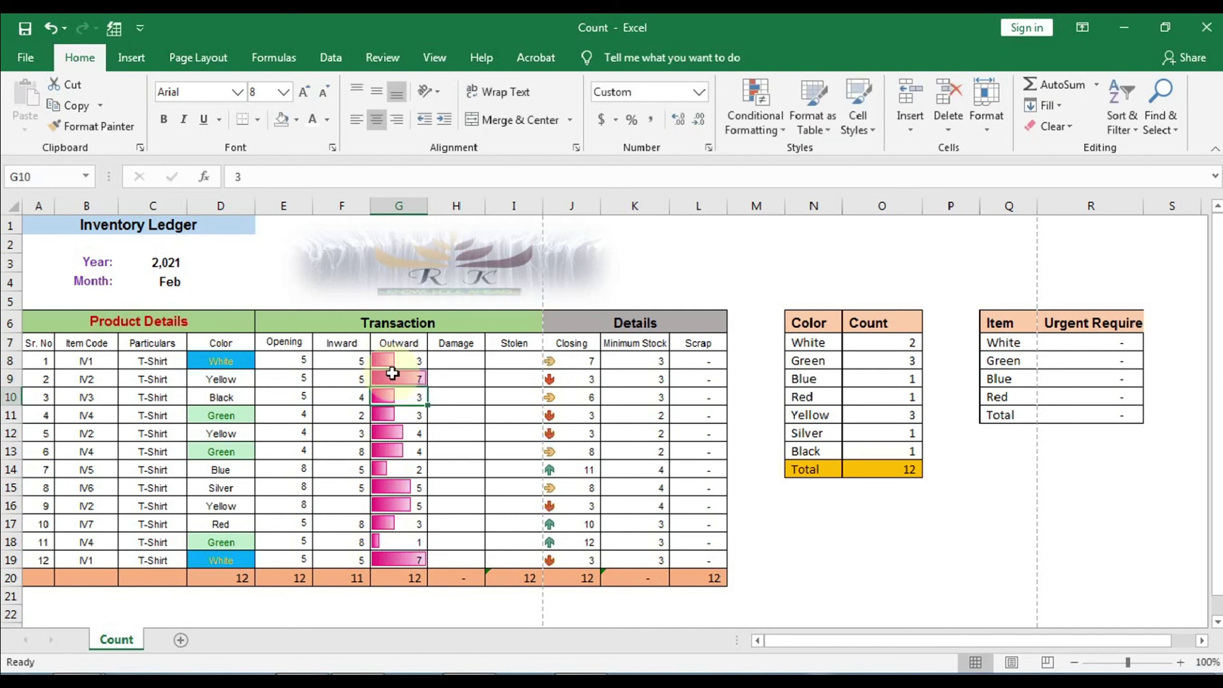
Set the Outward value in cell G9 to 100
{"action": "left_click", "coordinate": [392, 372]}
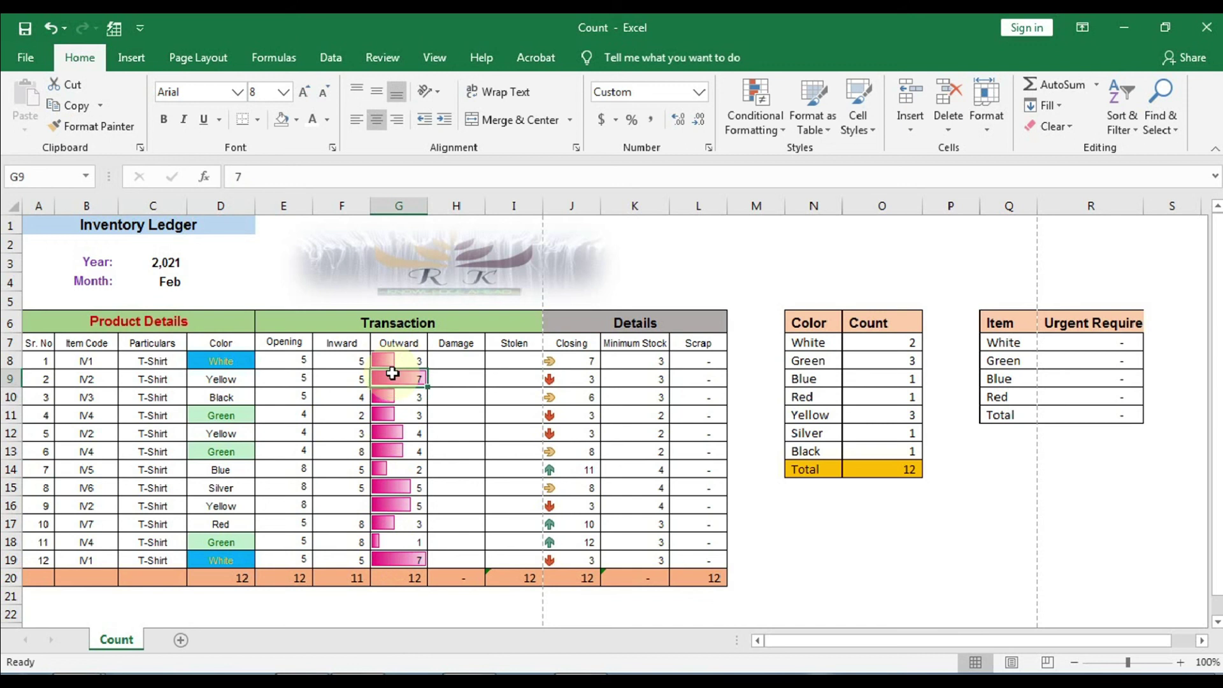
{"action": "type", "text": "100"}
{"action": "key", "text": "Return"}
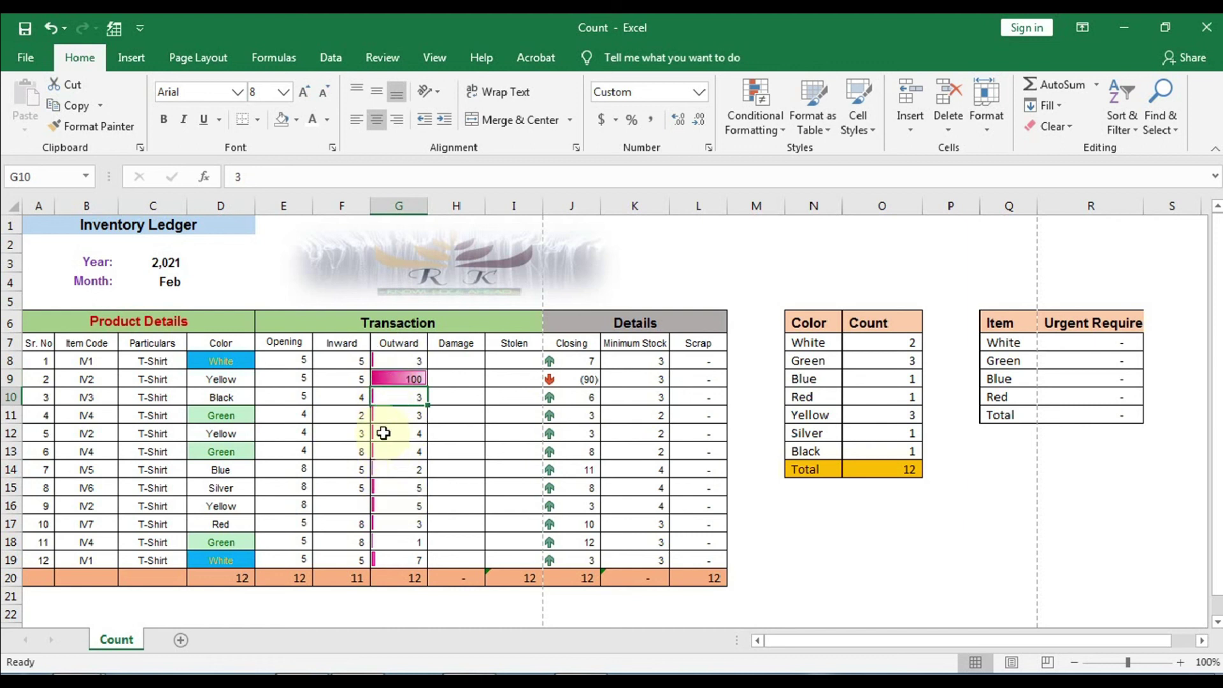
Examine the data bars of the Outward values in G8:G13, comparing the neighbouring cells with G9
{"action": "left_click", "coordinate": [401, 375]}
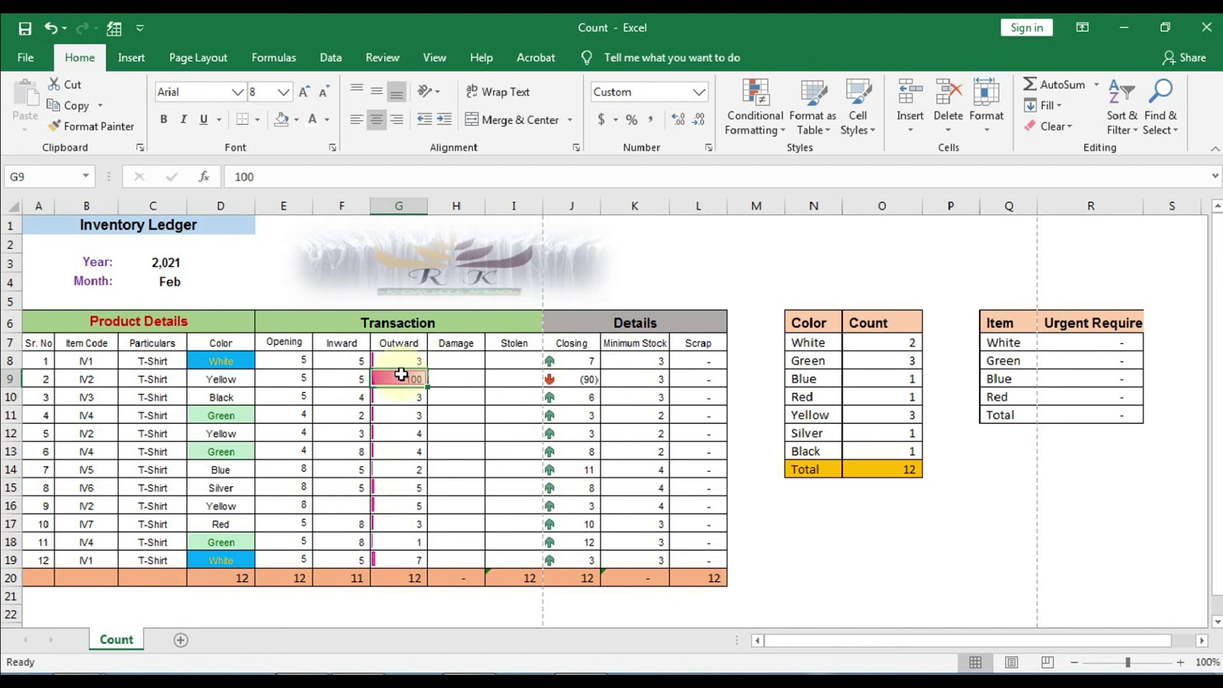
{"action": "left_click", "coordinate": [402, 353]}
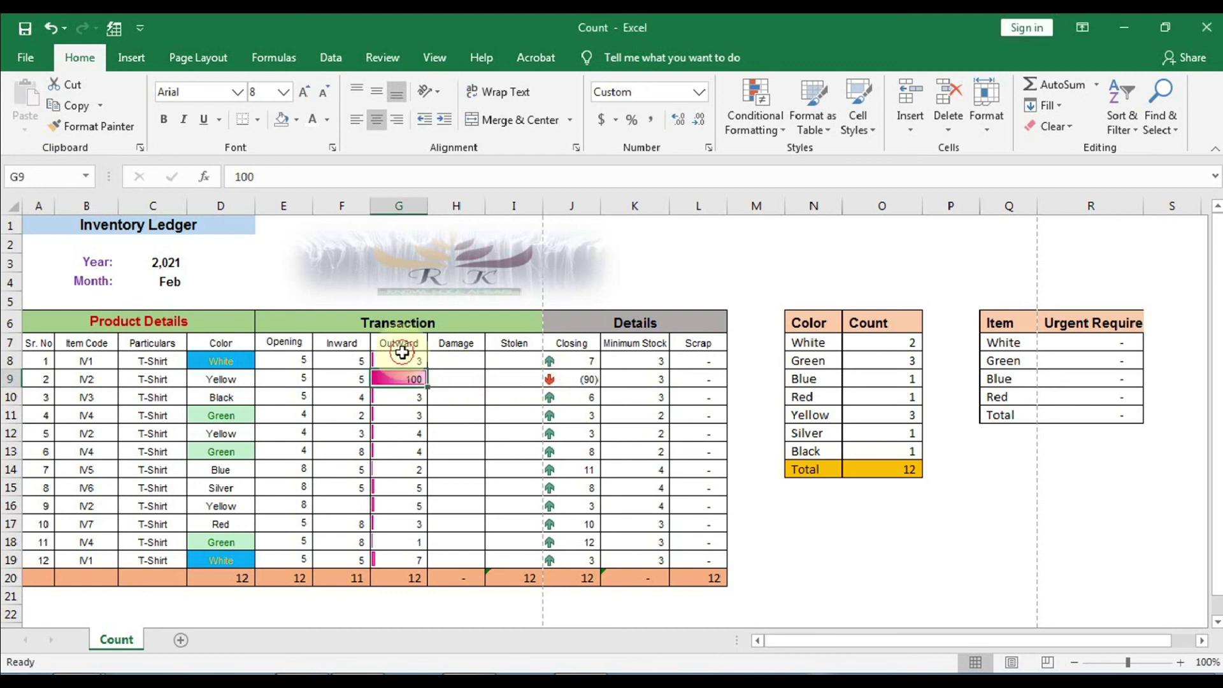
{"action": "left_click", "coordinate": [410, 357]}
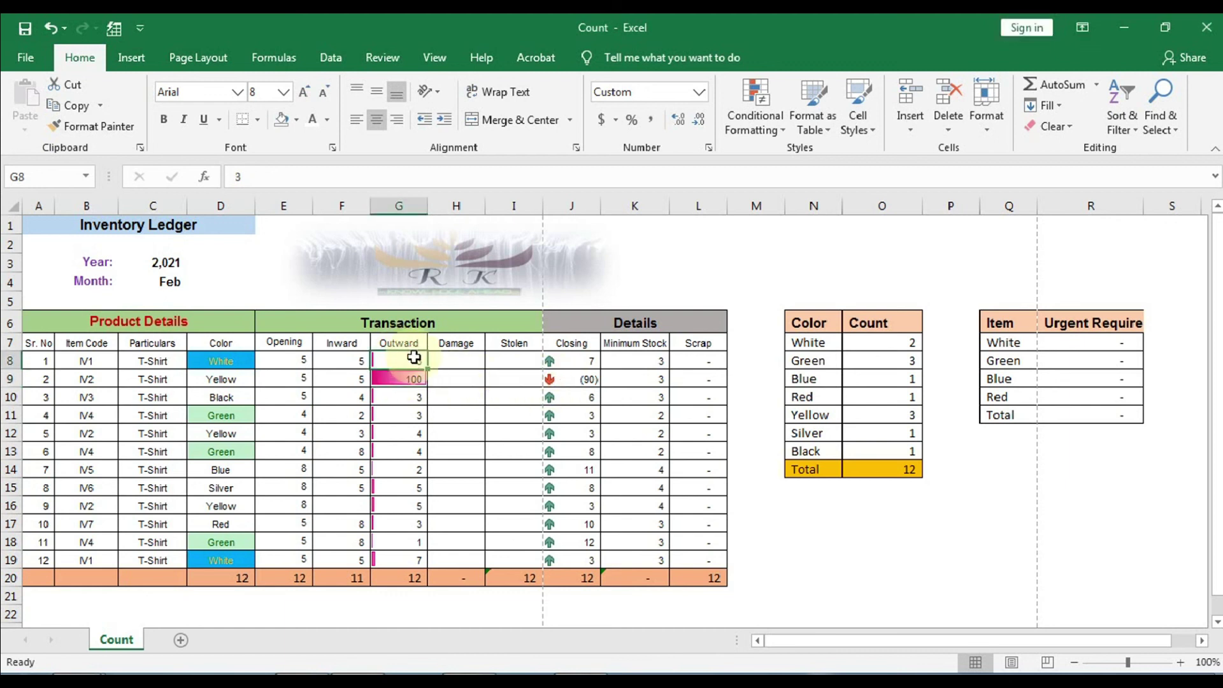
{"action": "left_click", "coordinate": [428, 378]}
{"action": "left_click", "coordinate": [407, 408]}
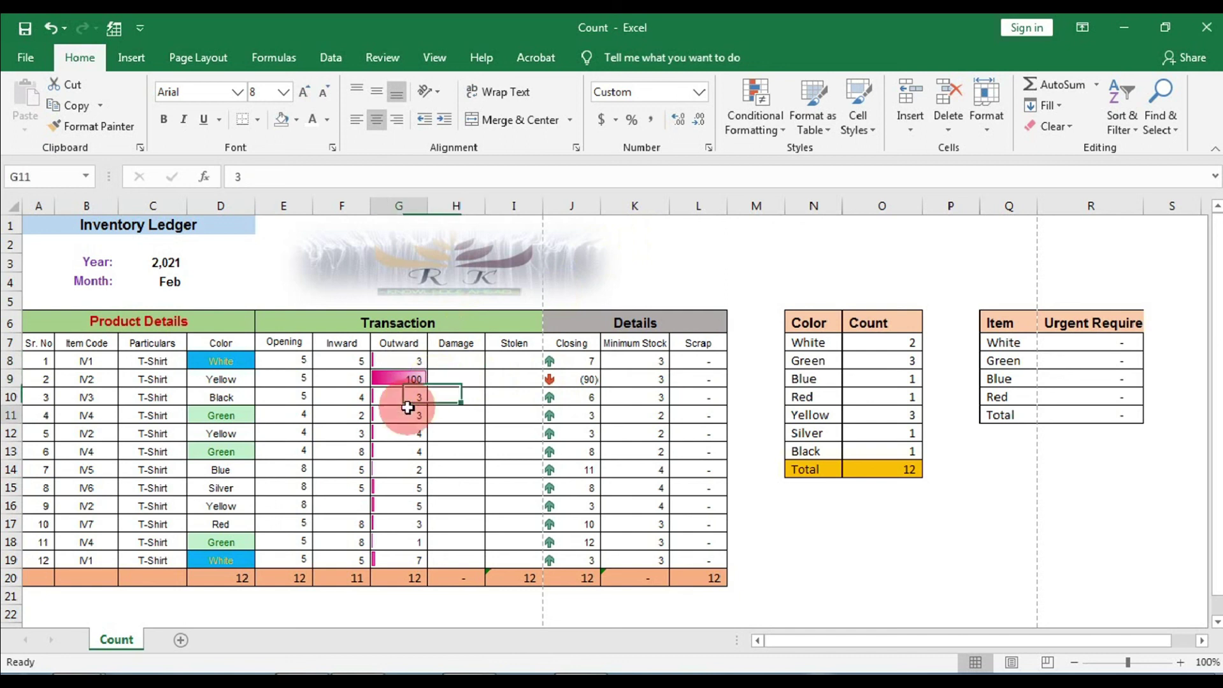
{"action": "key", "text": "Down"}
{"action": "key", "text": "Down"}
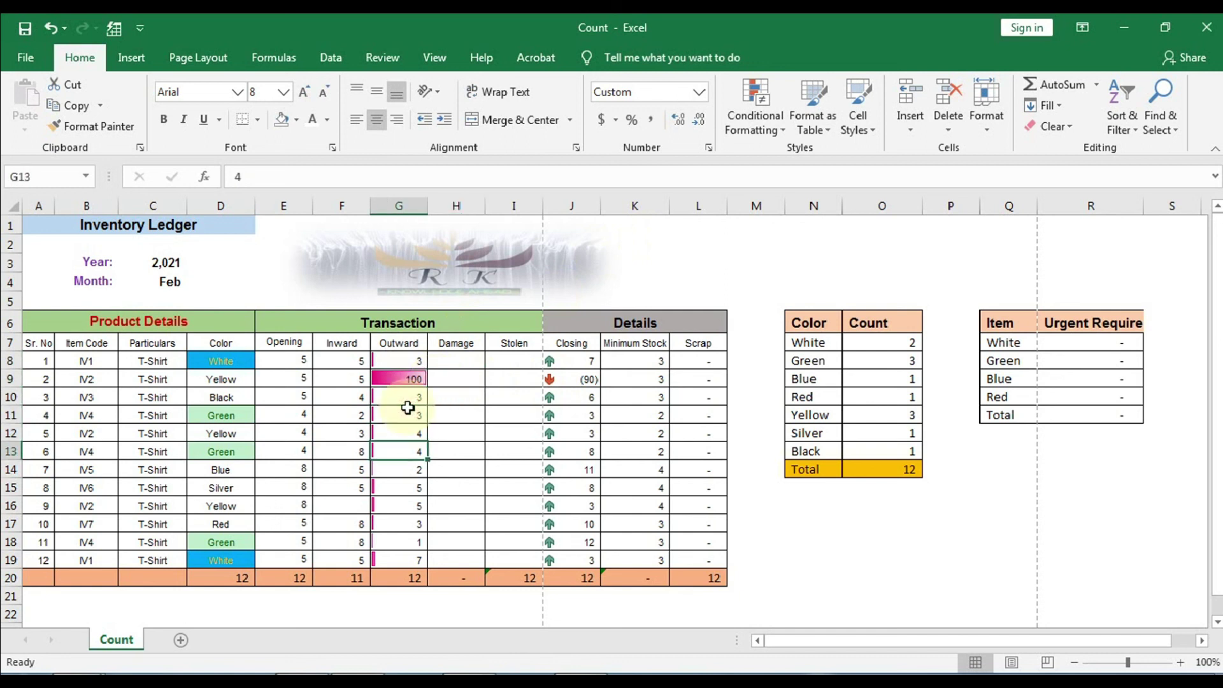
{"action": "key", "text": "Up"}
{"action": "key", "text": "Up"}
{"action": "key", "text": "Up"}
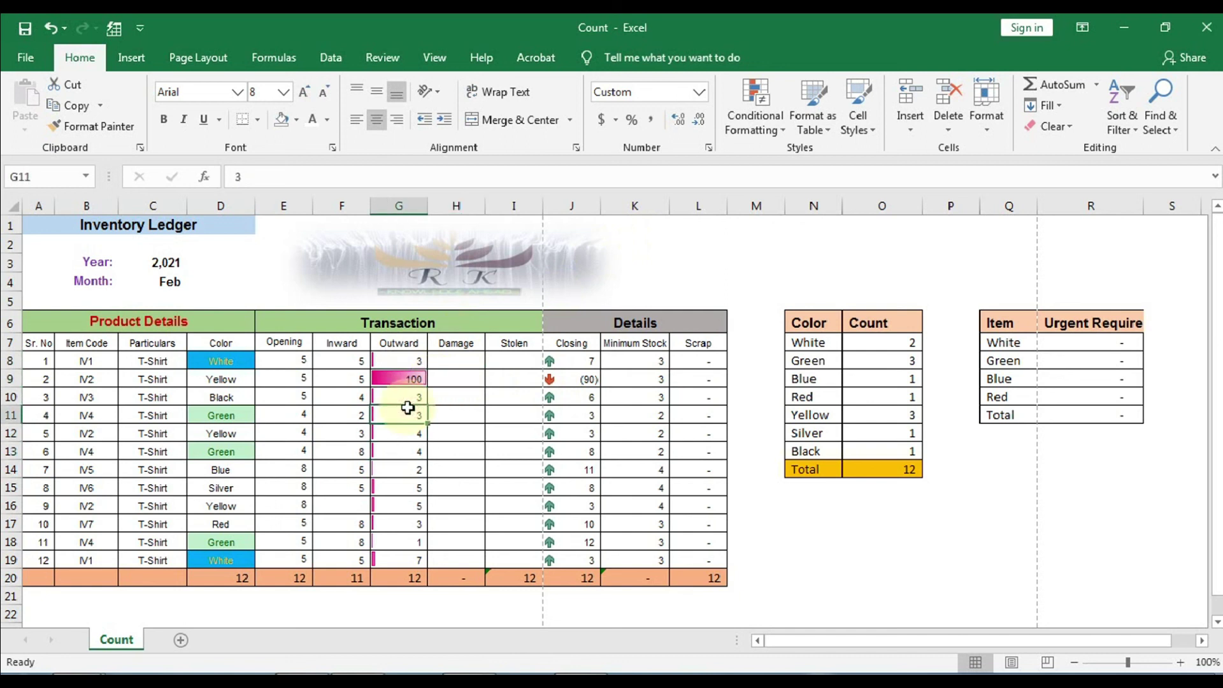
{"action": "key", "text": "Down"}
{"action": "key", "text": "Down"}
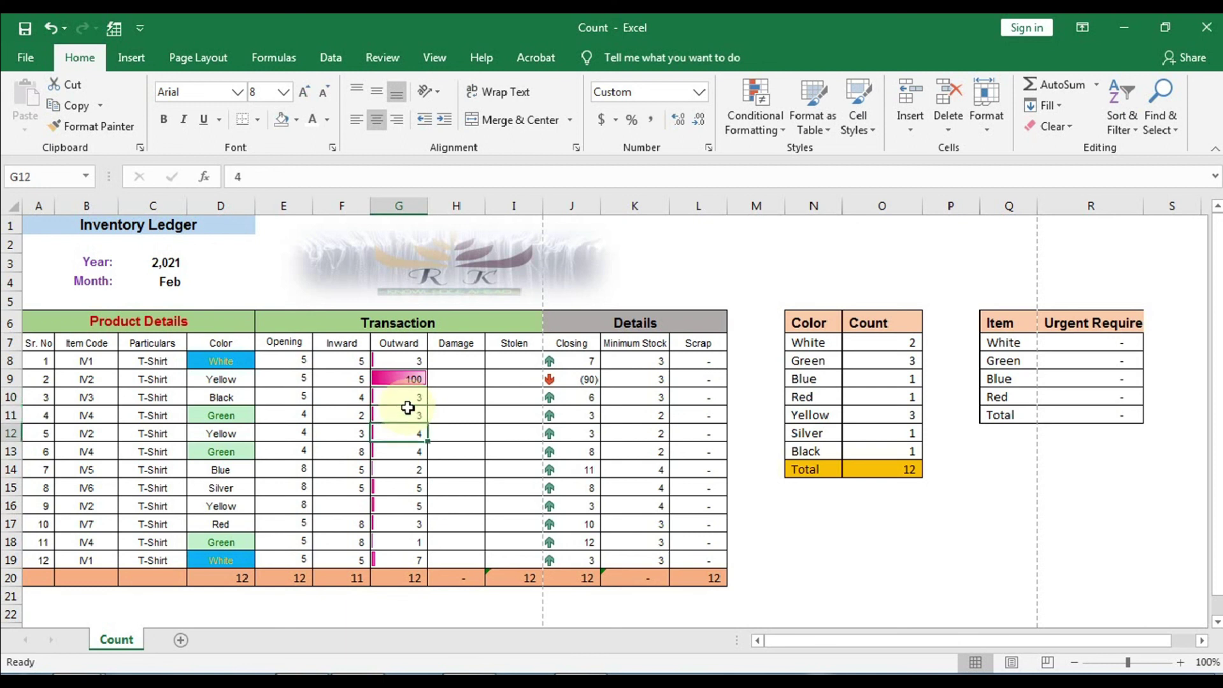